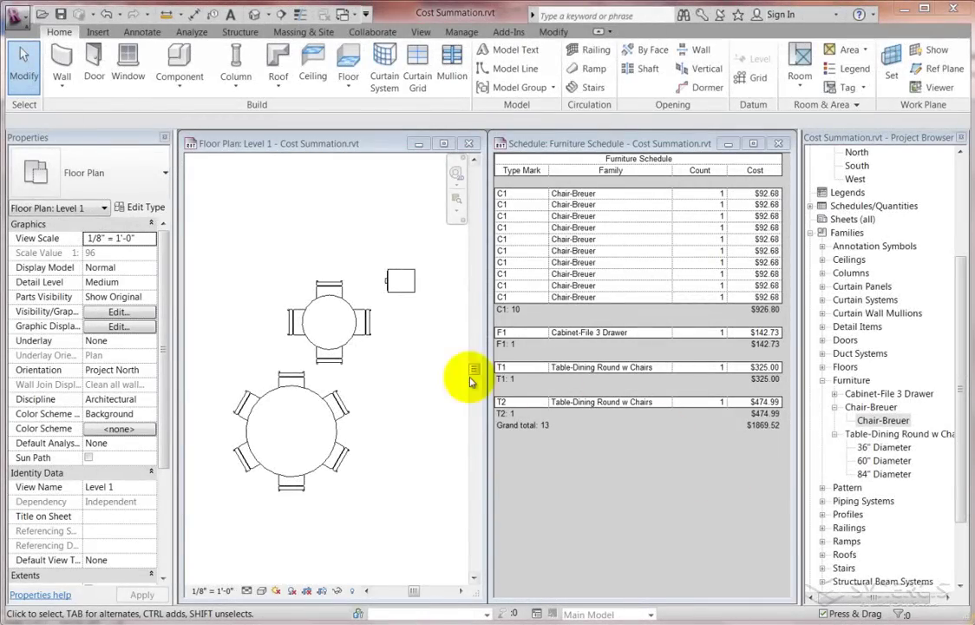
Locate the filing cabinet in the plan and its F1 row in the schedule.
{"action": "left_click", "coordinate": [408, 349]}
{"action": "left_click", "coordinate": [411, 292]}
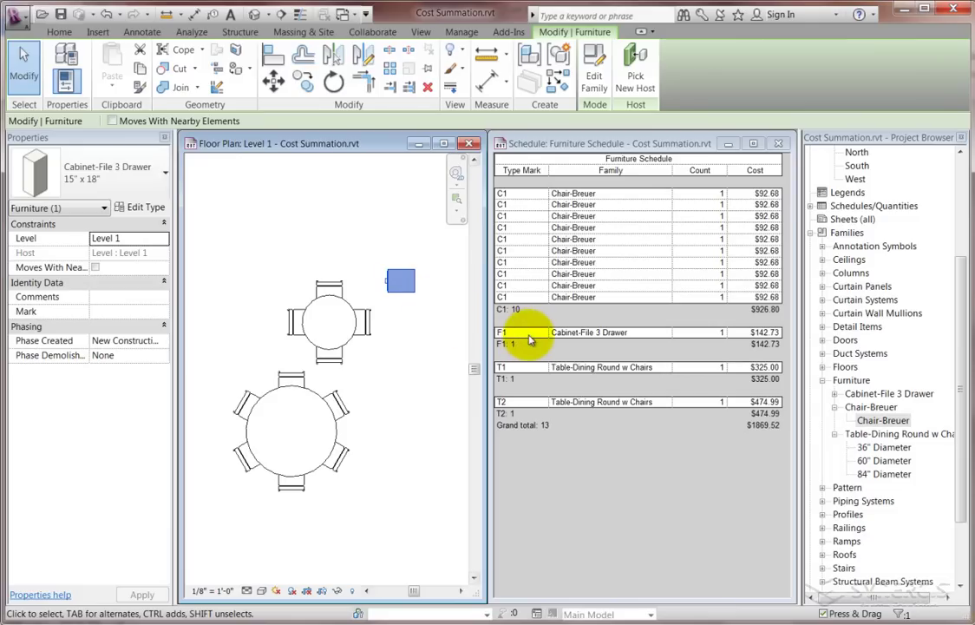
{"action": "left_click", "coordinate": [519, 333]}
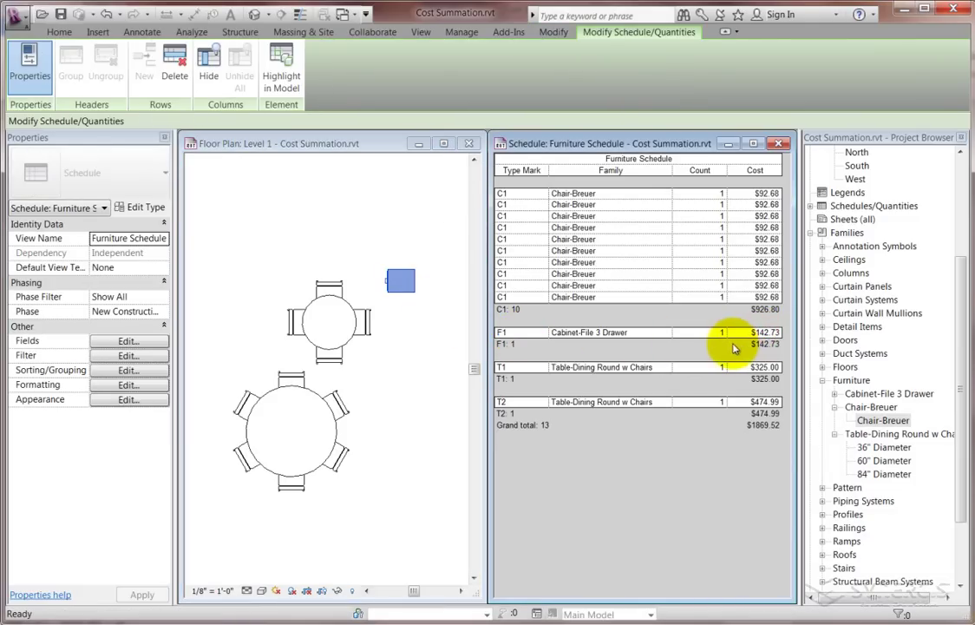
{"action": "left_click", "coordinate": [404, 332]}
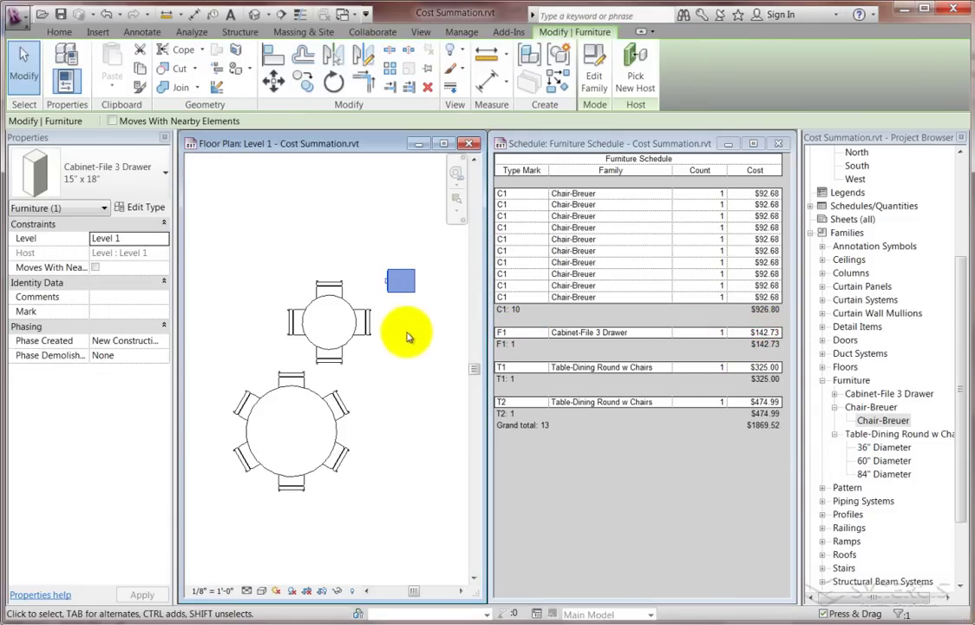
Match the round dining table and chairs to their T1 and C1 schedule rows and costs.
{"action": "left_click", "coordinate": [346, 307]}
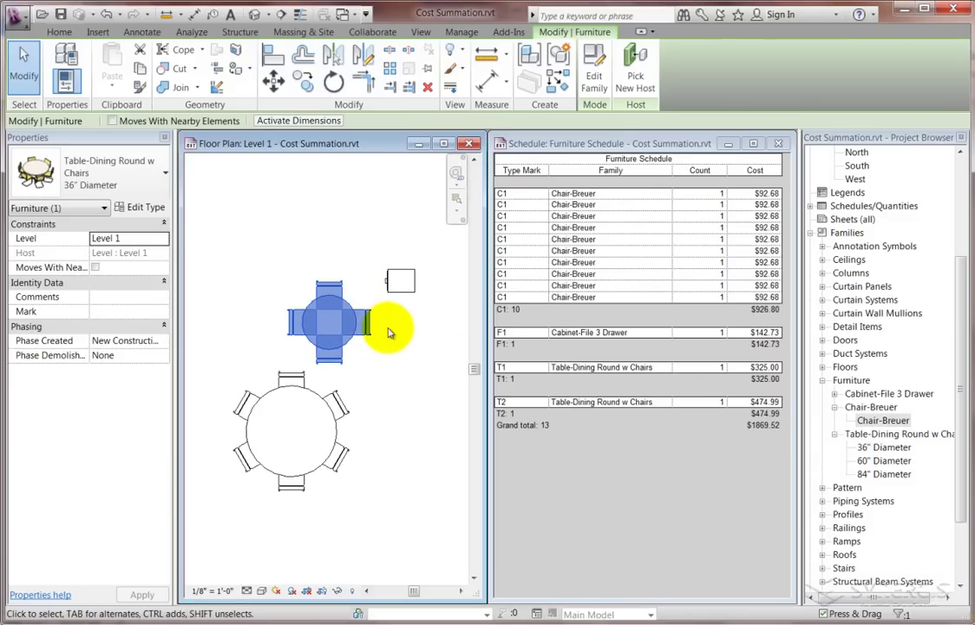
{"action": "left_click", "coordinate": [517, 368]}
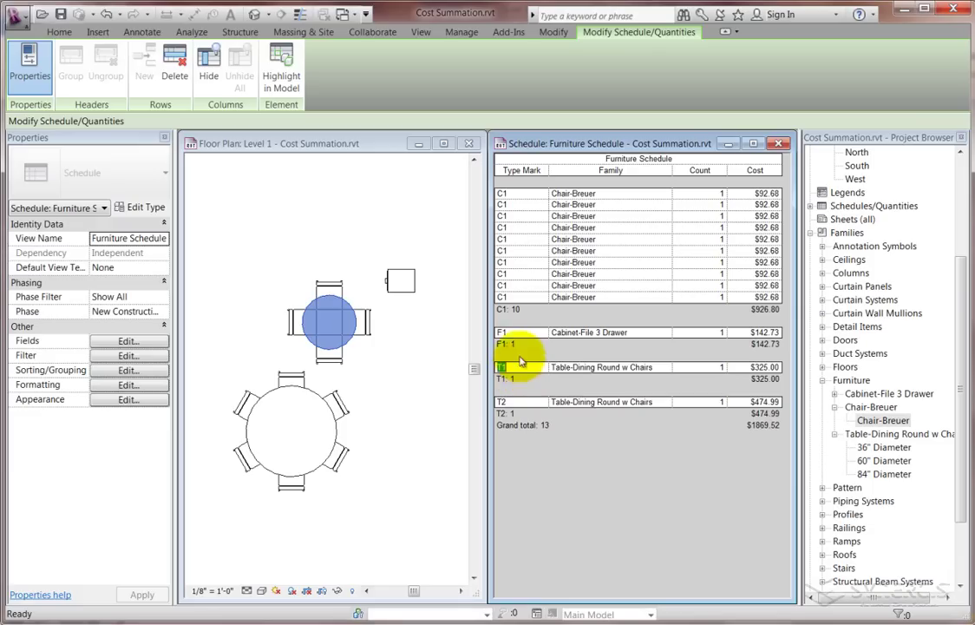
{"action": "left_click", "coordinate": [518, 216]}
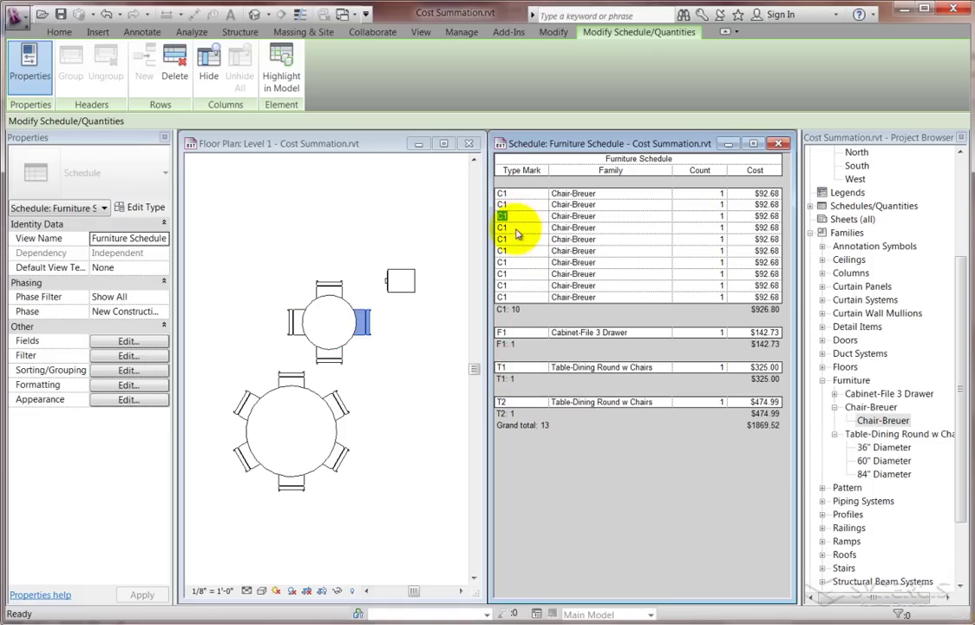
{"action": "left_click", "coordinate": [517, 229]}
{"action": "left_click", "coordinate": [520, 204]}
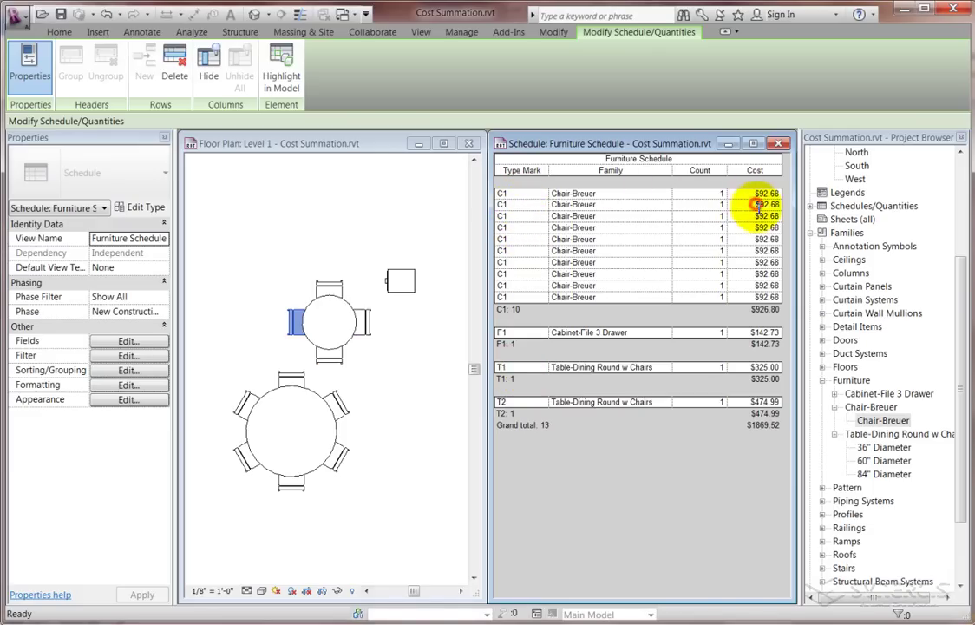
{"action": "left_click", "coordinate": [758, 204]}
{"action": "left_click", "coordinate": [749, 369]}
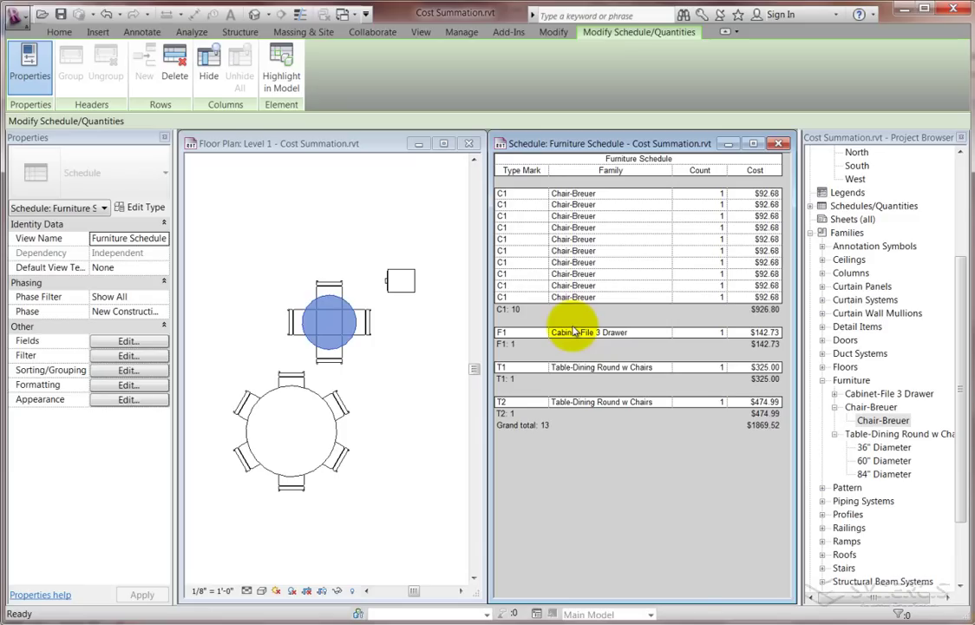
Draw an L-shaped 12" concrete foundation wall right of and below the dining tables.
{"action": "left_click", "coordinate": [369, 221]}
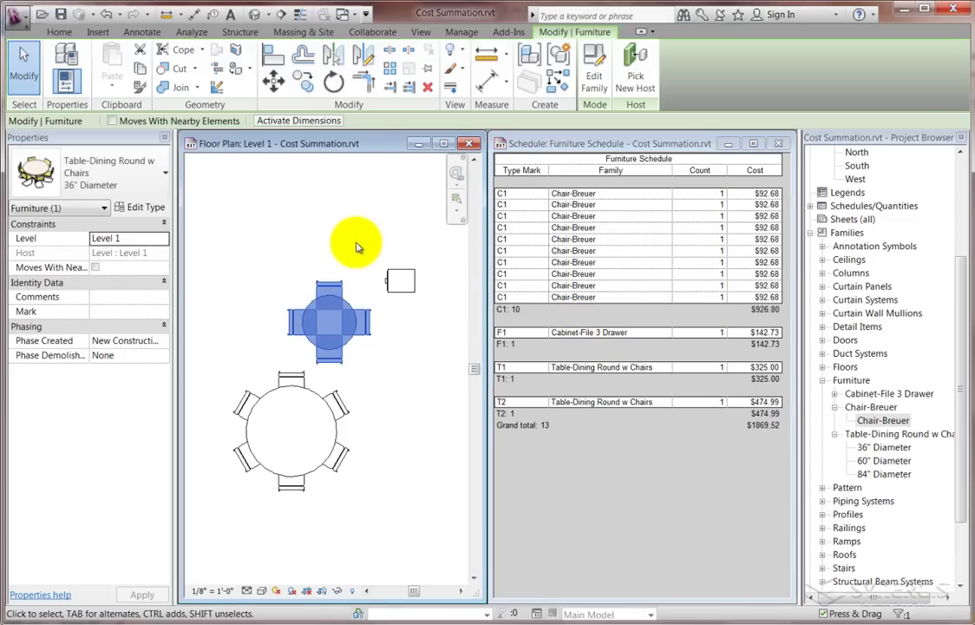
{"action": "middle_click_drag", "start_coordinate": [364, 249], "coordinate": [295, 189]}
{"action": "left_click", "coordinate": [316, 300]}
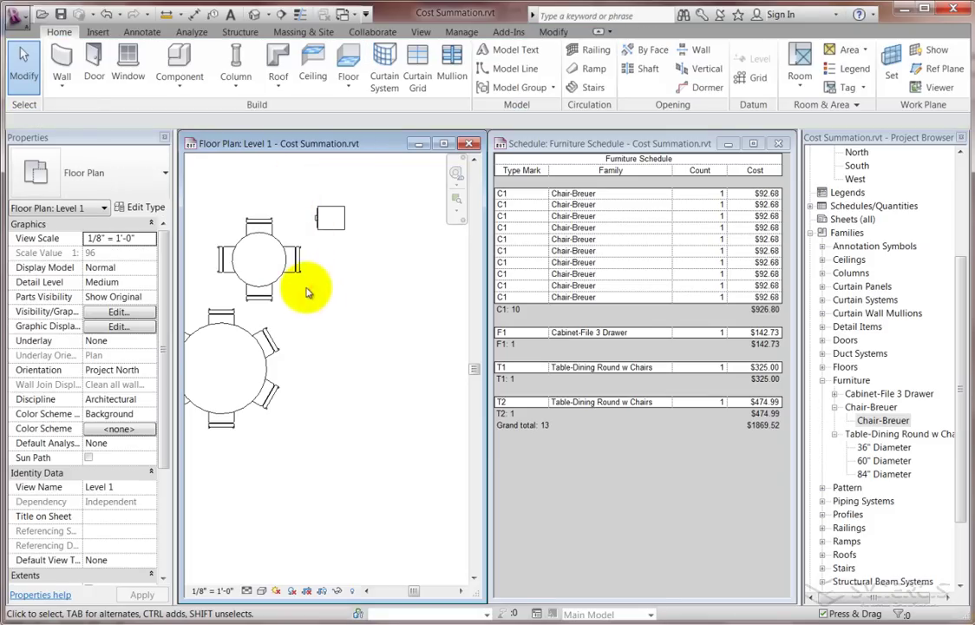
{"action": "left_click", "coordinate": [63, 58]}
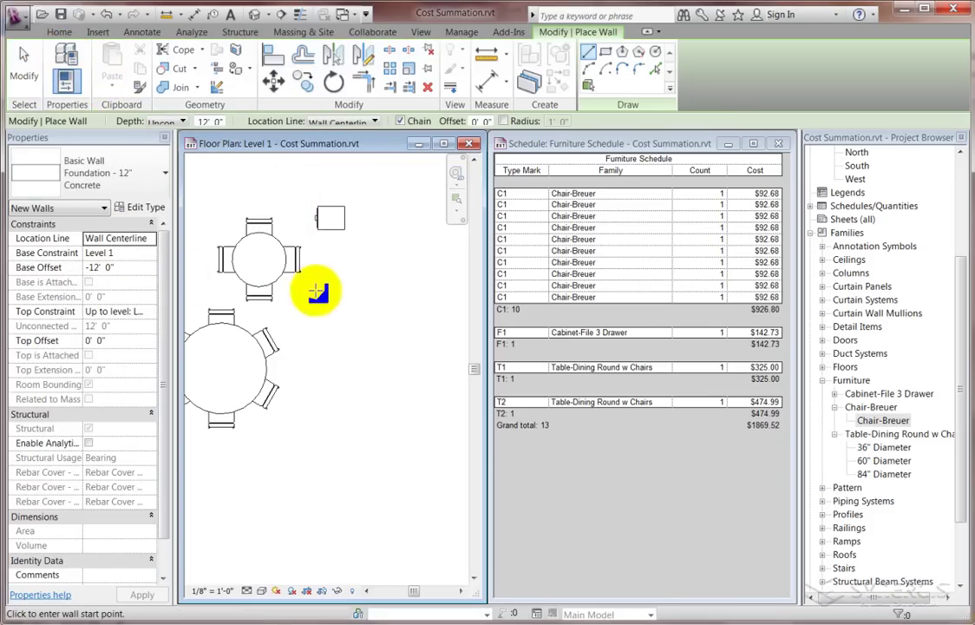
{"action": "left_click", "coordinate": [408, 240]}
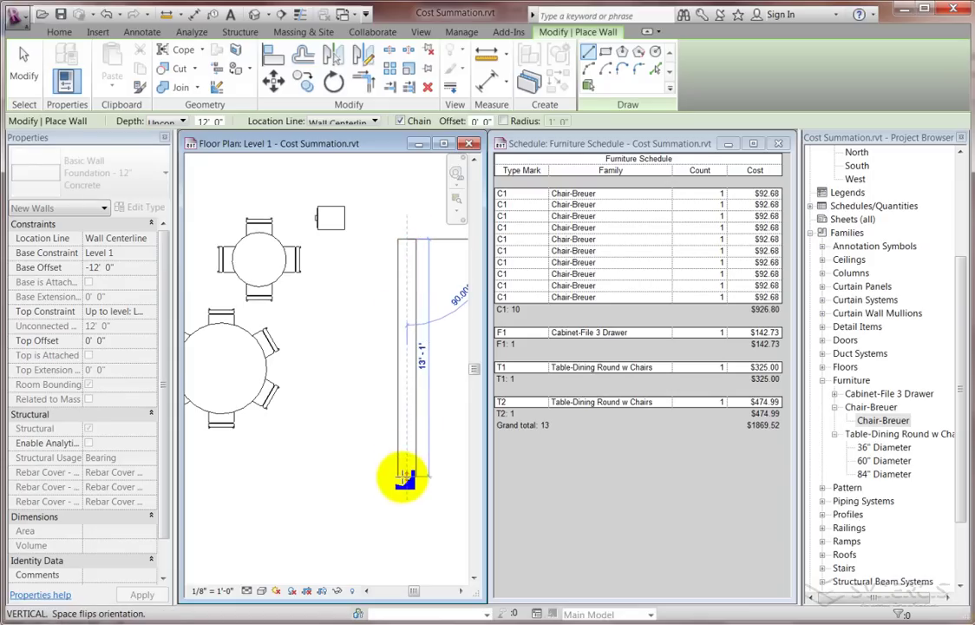
{"action": "left_click", "coordinate": [406, 501]}
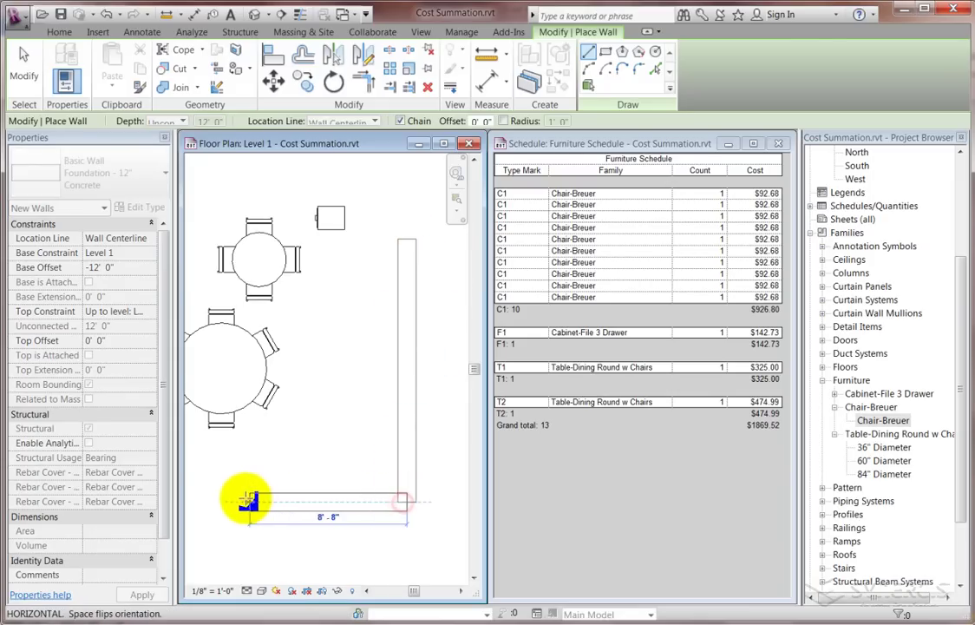
{"action": "left_click", "coordinate": [217, 502]}
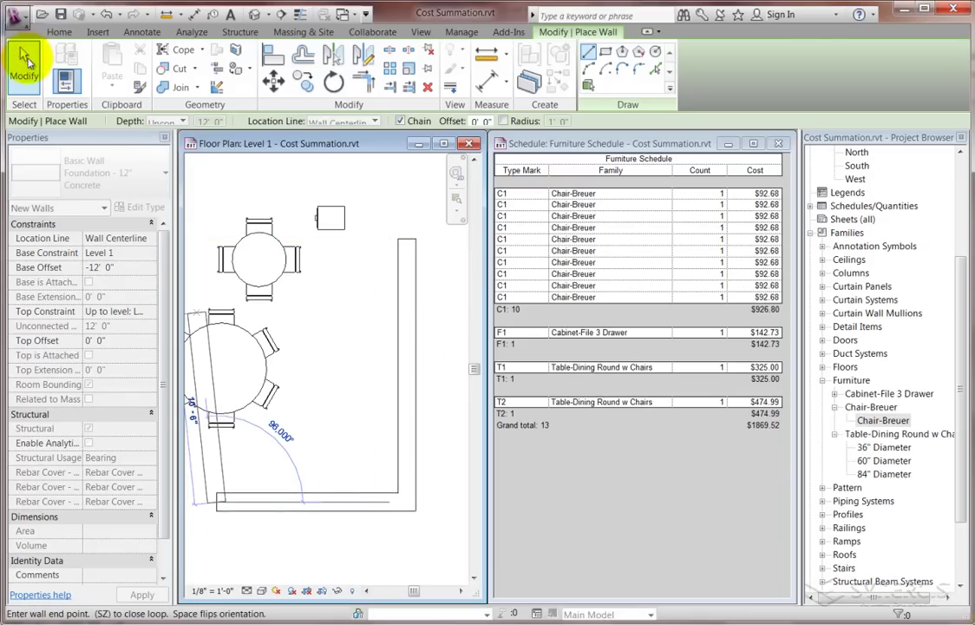
{"action": "left_click", "coordinate": [24, 63]}
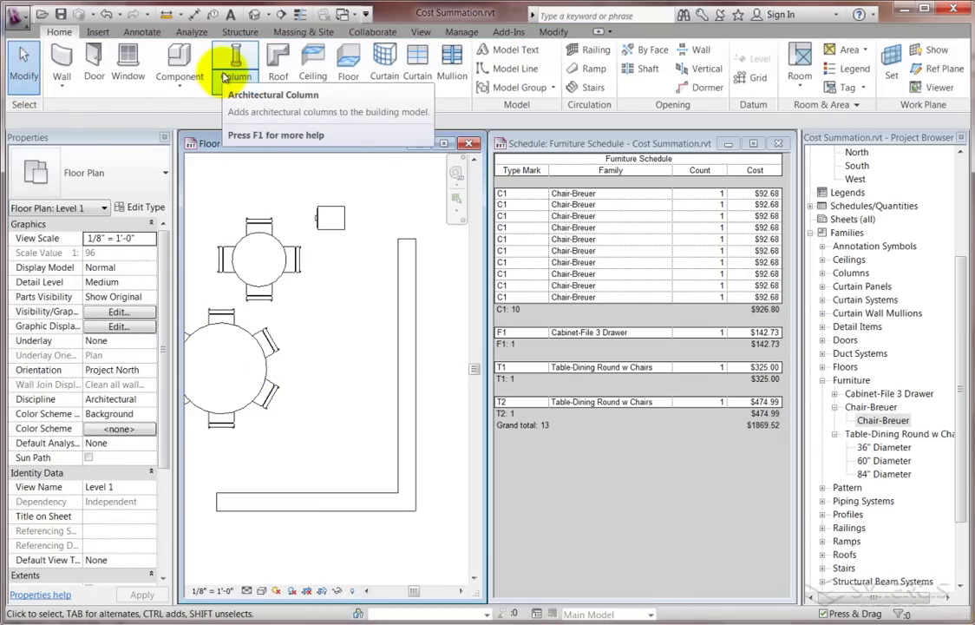
Place a 72" x 48" x 18" rectangular footing at the wall's top end.
{"action": "left_click", "coordinate": [182, 69]}
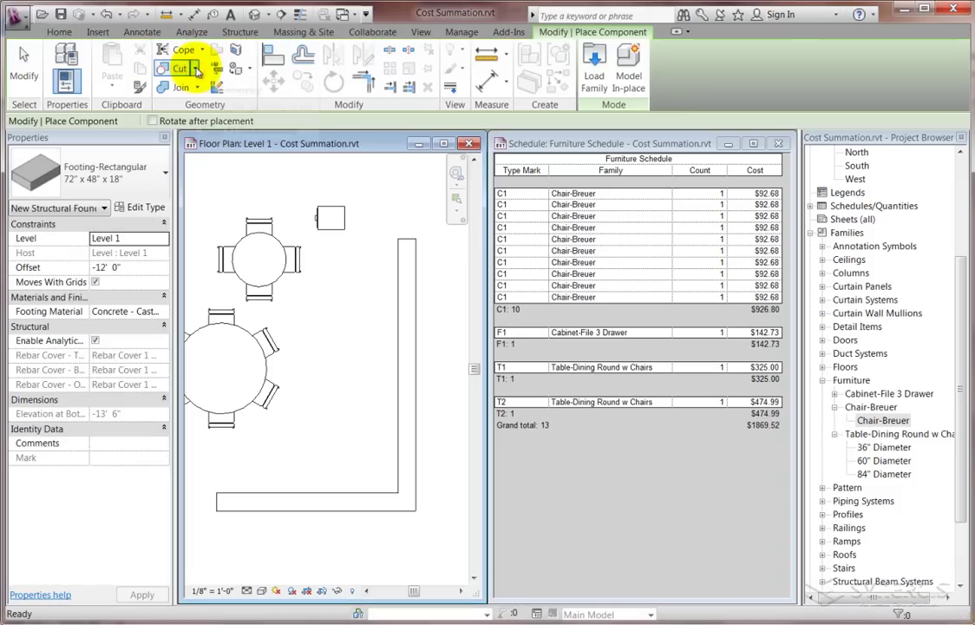
{"action": "left_click", "coordinate": [404, 295]}
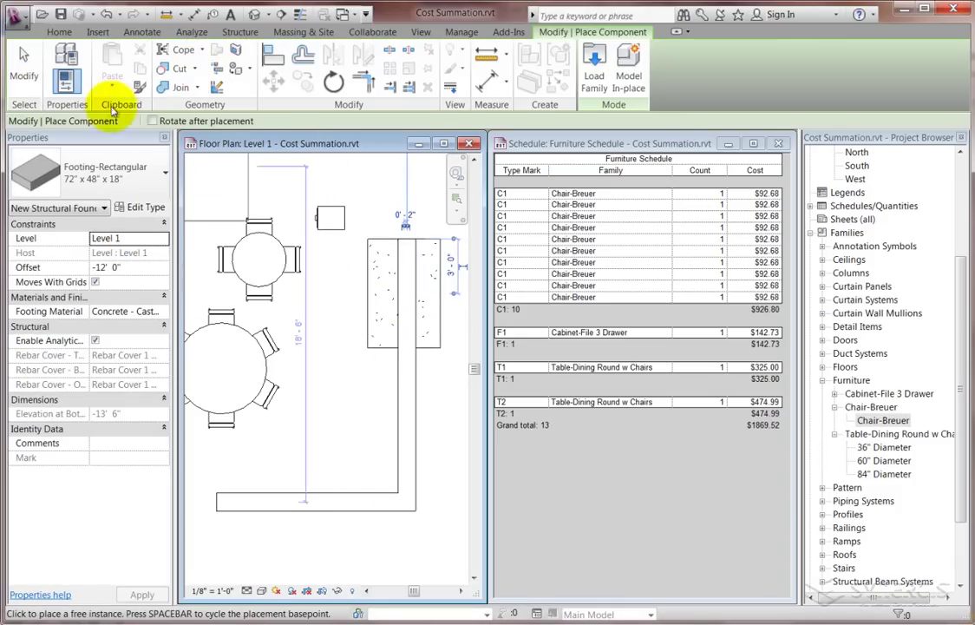
{"action": "left_click", "coordinate": [25, 63]}
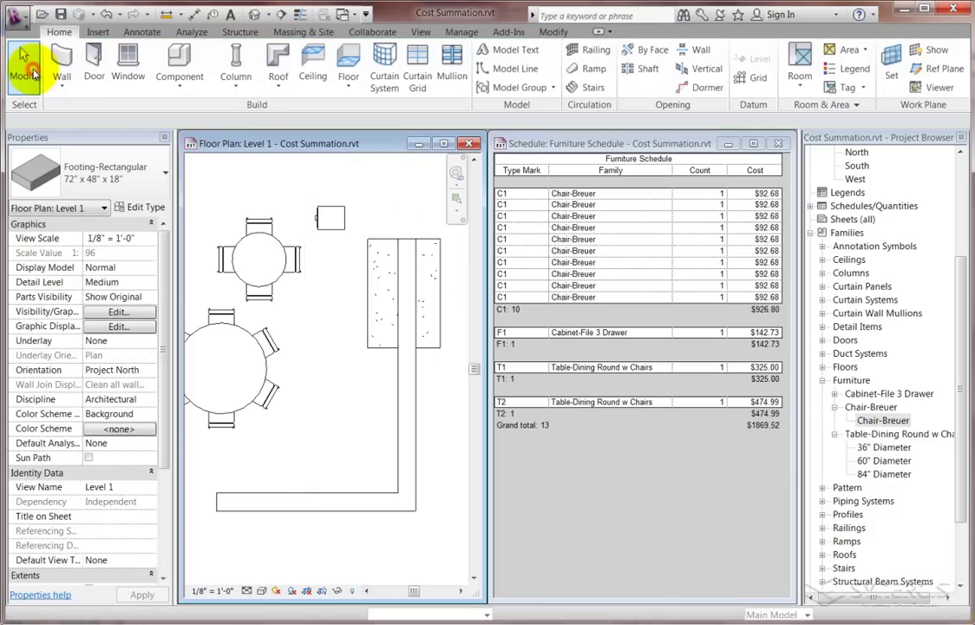
Place a 24" x 24" rectangular architectural column on the footing.
{"action": "left_click", "coordinate": [236, 85]}
{"action": "left_click", "coordinate": [234, 146]}
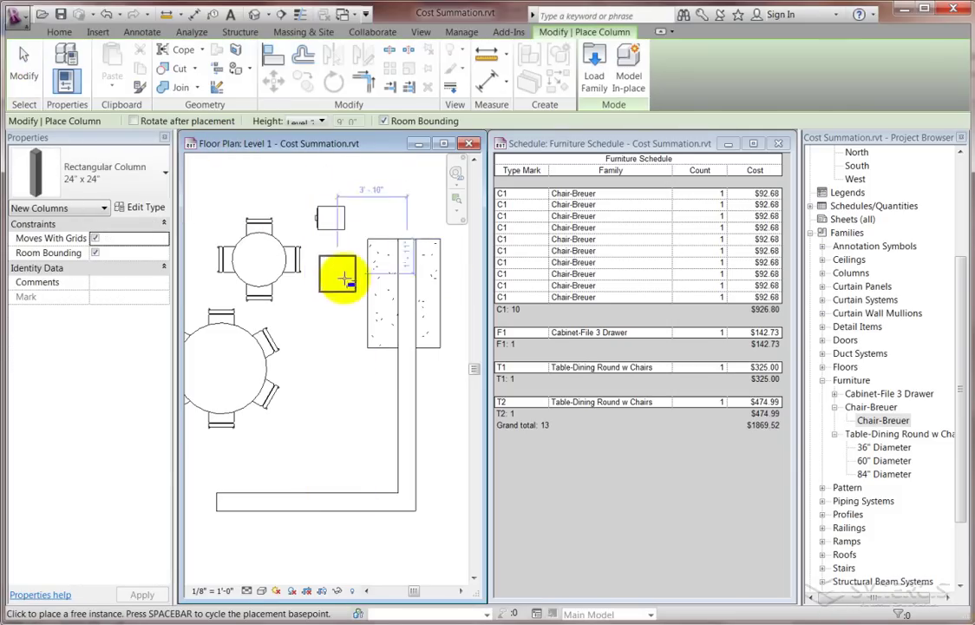
{"action": "left_click", "coordinate": [390, 289]}
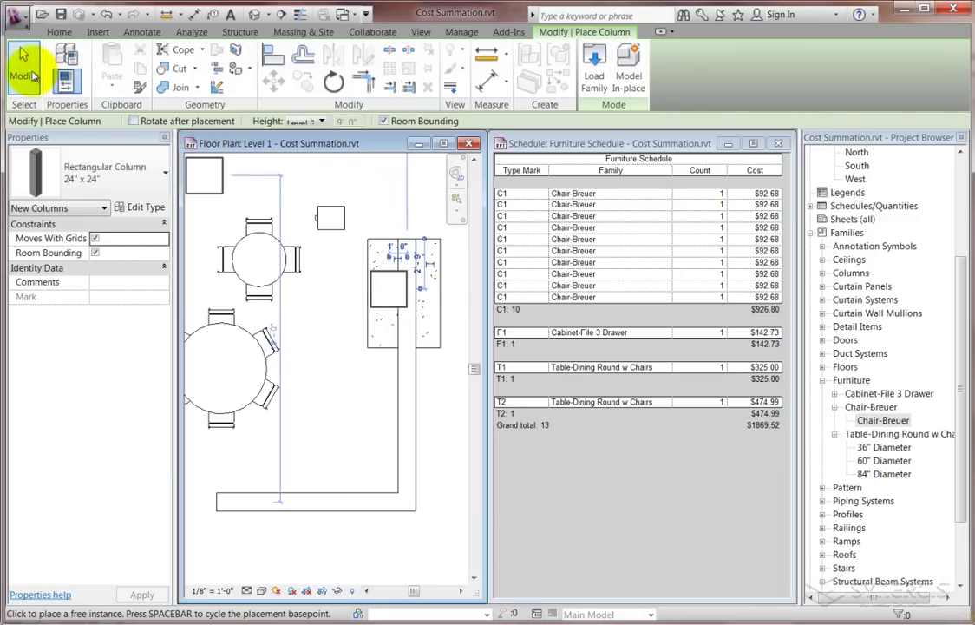
{"action": "left_click", "coordinate": [26, 69]}
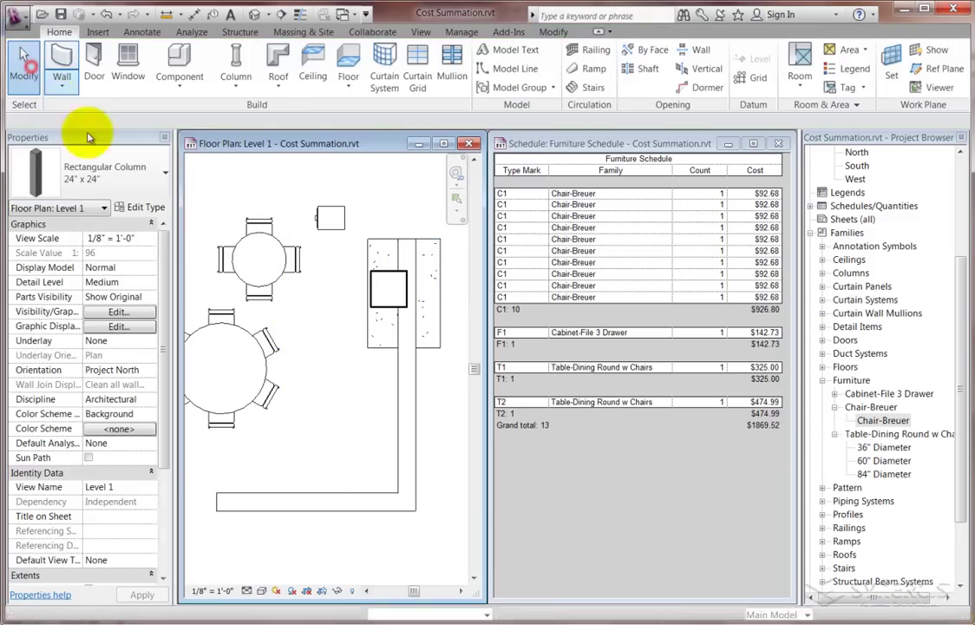
Set the column's Base Offset to -12' 0" and switch to the default 3D view.
{"action": "left_click", "coordinate": [388, 275]}
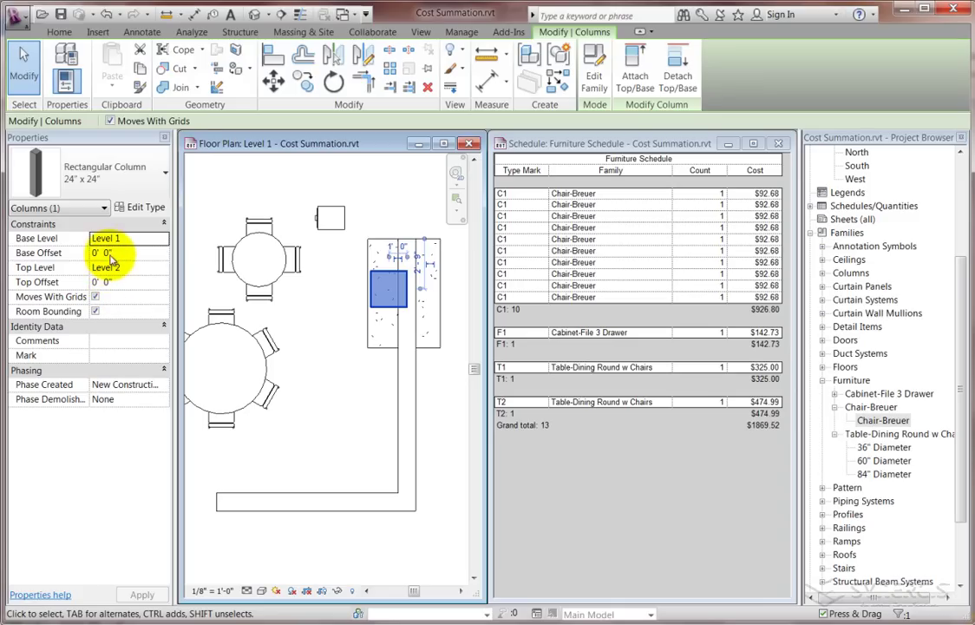
{"action": "left_click", "coordinate": [121, 252]}
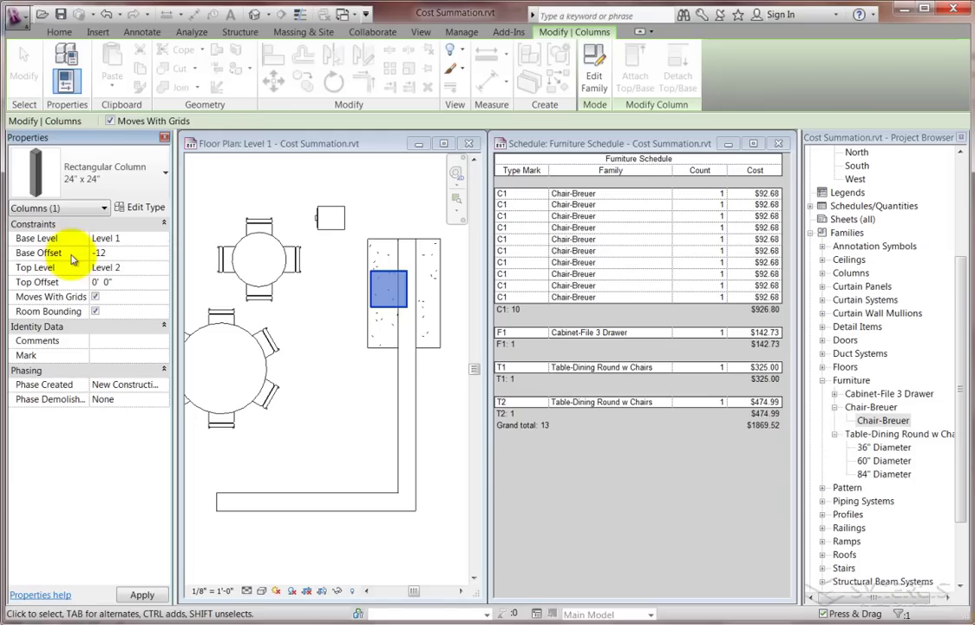
{"action": "key", "text": "Return"}
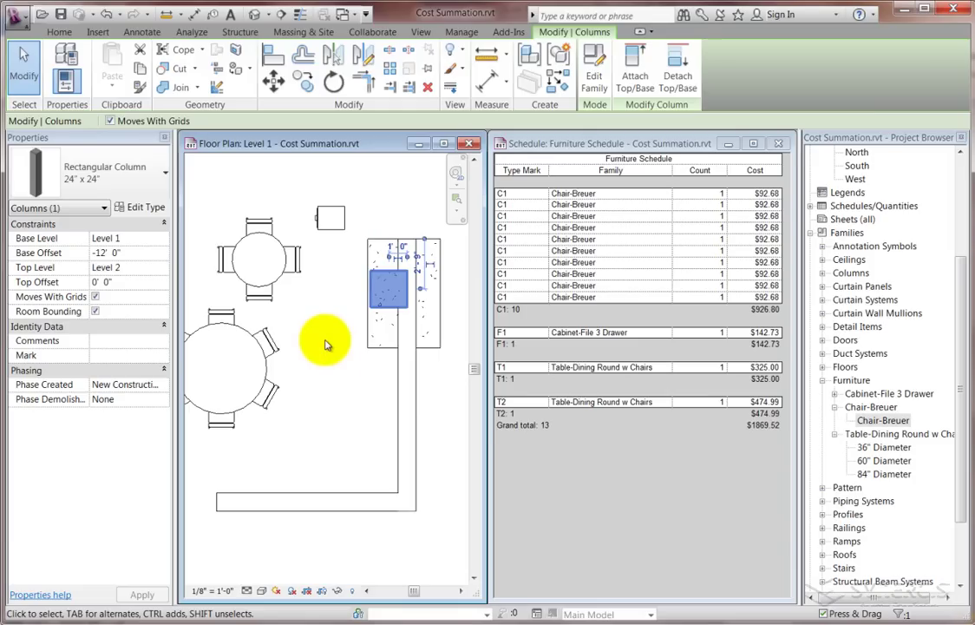
{"action": "left_click", "coordinate": [253, 15]}
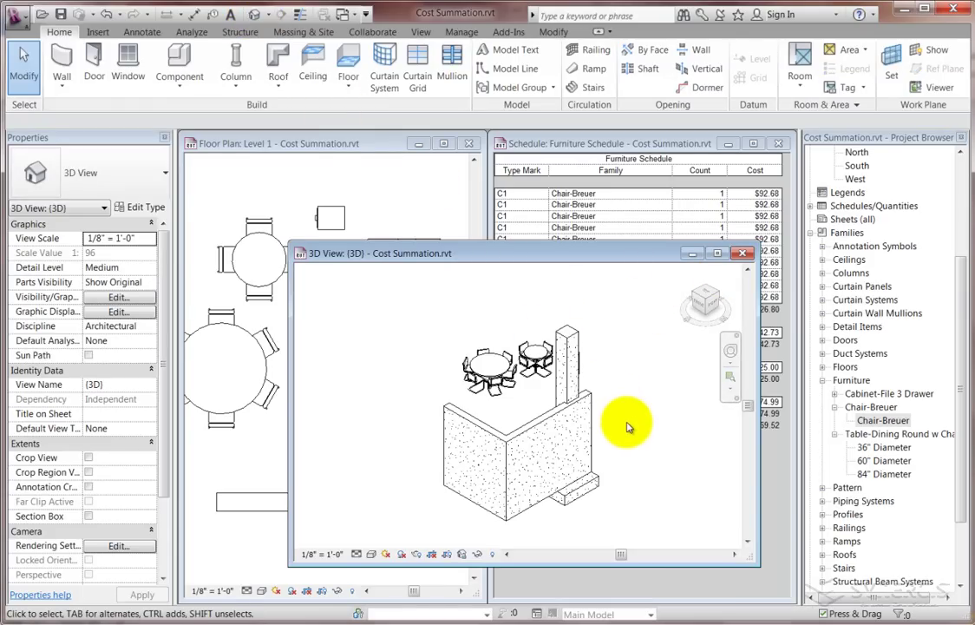
Orbit and zoom the 3D model, then select the 14' 6" foundation wall.
{"action": "middle_click_drag", "start_coordinate": [628, 426], "coordinate": [348, 405], "text": "shift"}
{"action": "scroll", "coordinate": [486, 431], "scroll_direction": "up", "scroll_amount": 3}
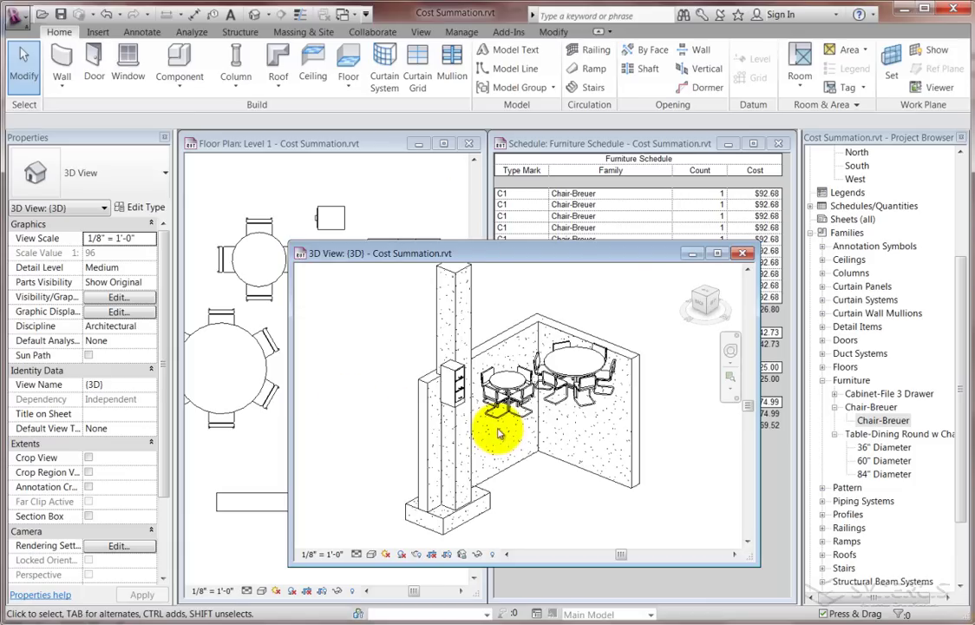
{"action": "left_click", "coordinate": [499, 476]}
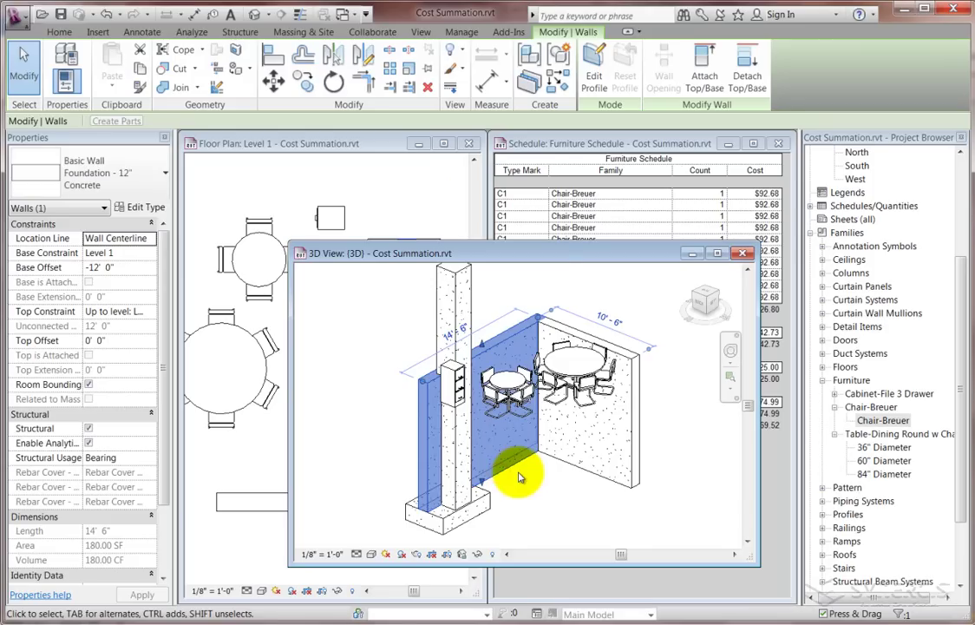
Review the wall type's Cast-in-Place Concrete structure layer, costing 13.64, and close Edit Assembly.
{"action": "left_click", "coordinate": [151, 208]}
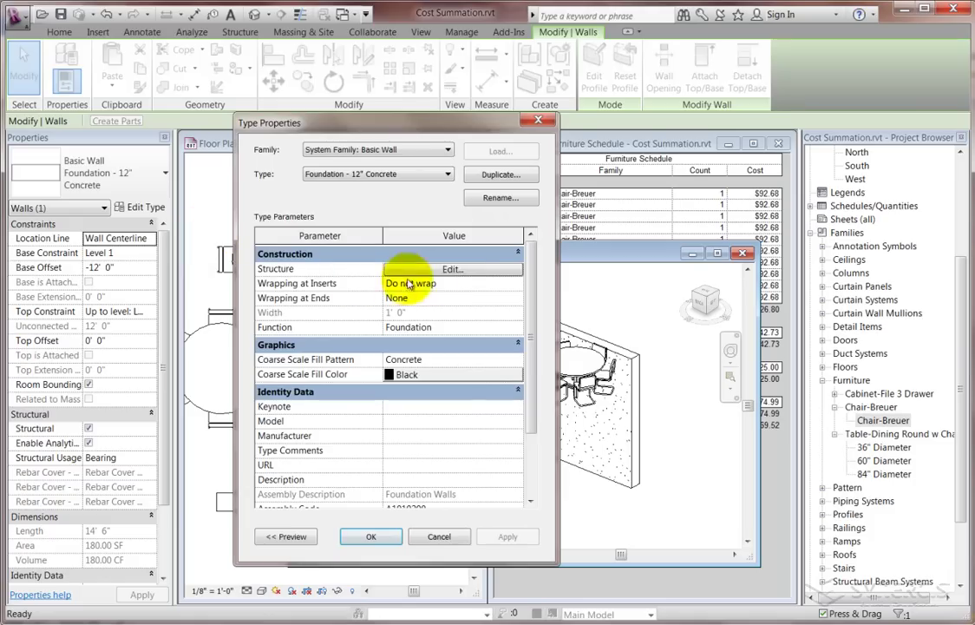
{"action": "left_click", "coordinate": [465, 270]}
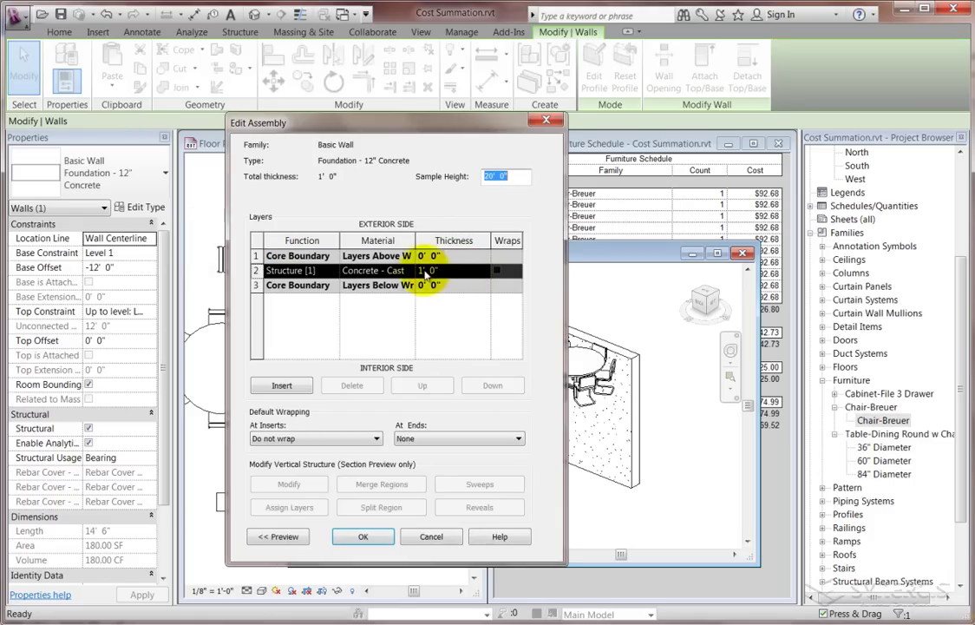
{"action": "left_click", "coordinate": [354, 270]}
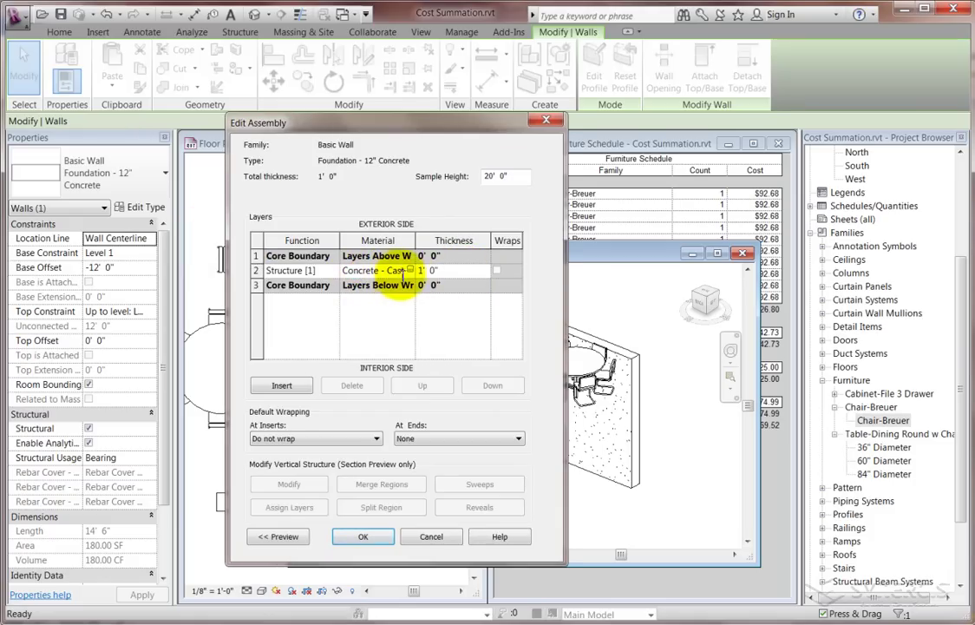
{"action": "left_click", "coordinate": [410, 270]}
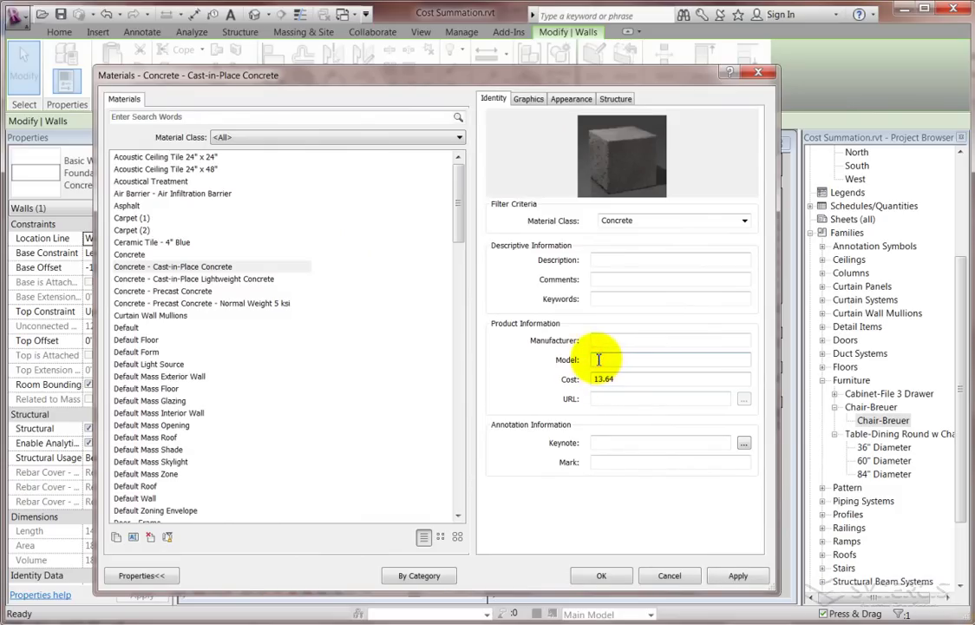
{"action": "left_click", "coordinate": [598, 577]}
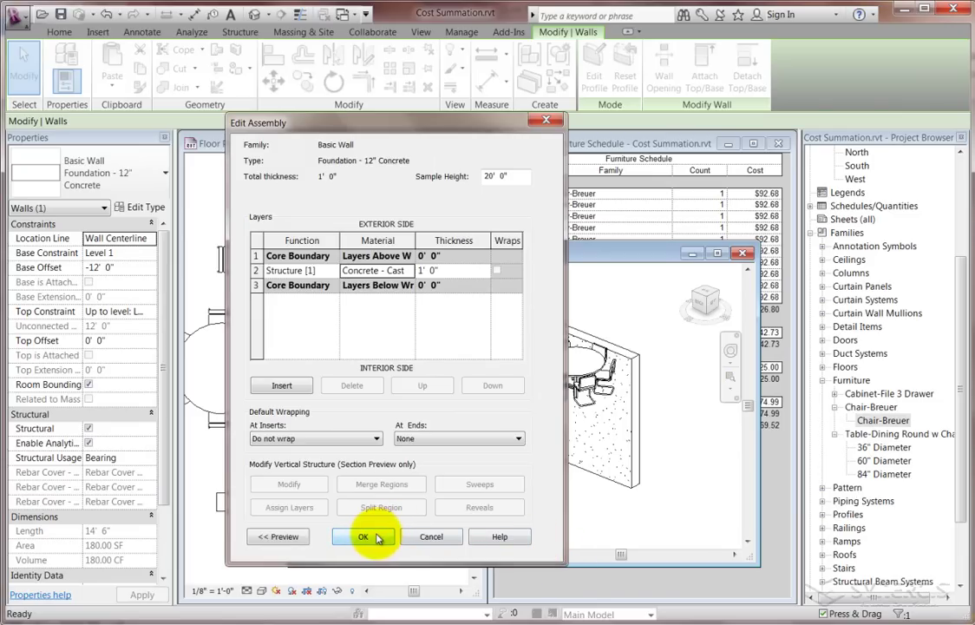
{"action": "left_click", "coordinate": [376, 538]}
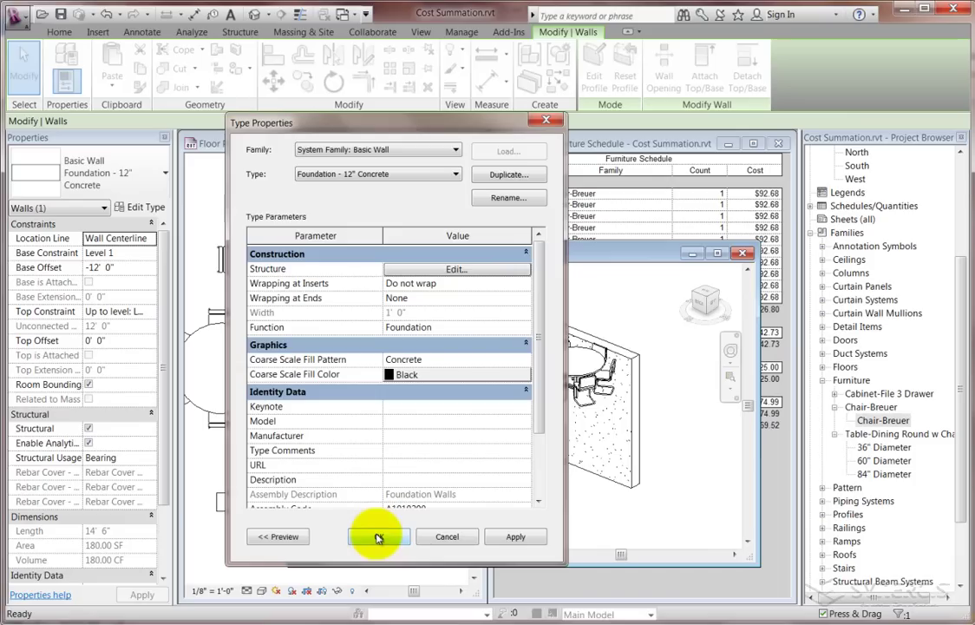
Close the wall type settings and start a new Material Takeoff from View > Schedules.
{"action": "left_click", "coordinate": [378, 536]}
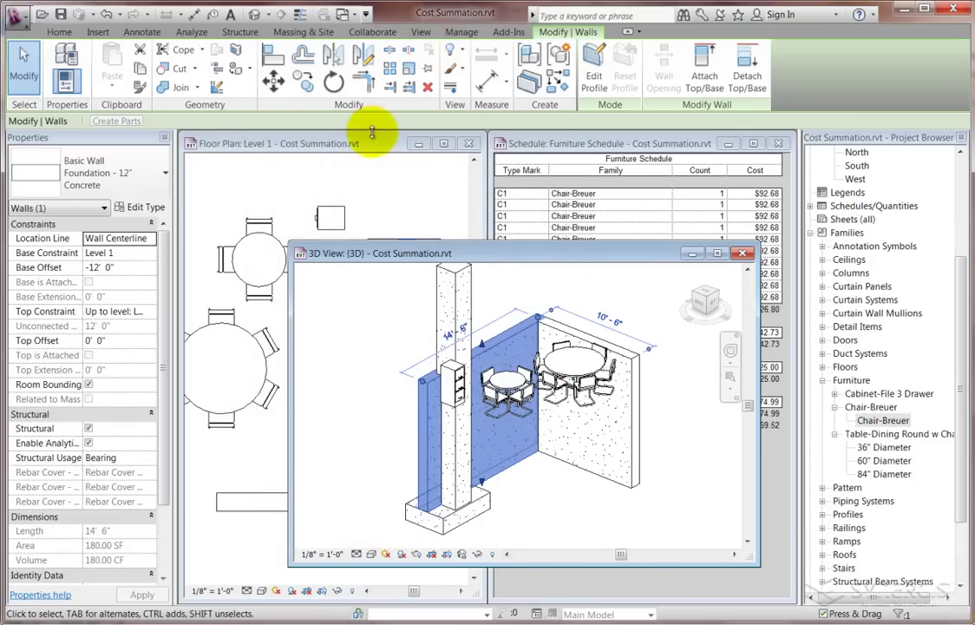
{"action": "left_click", "coordinate": [420, 33]}
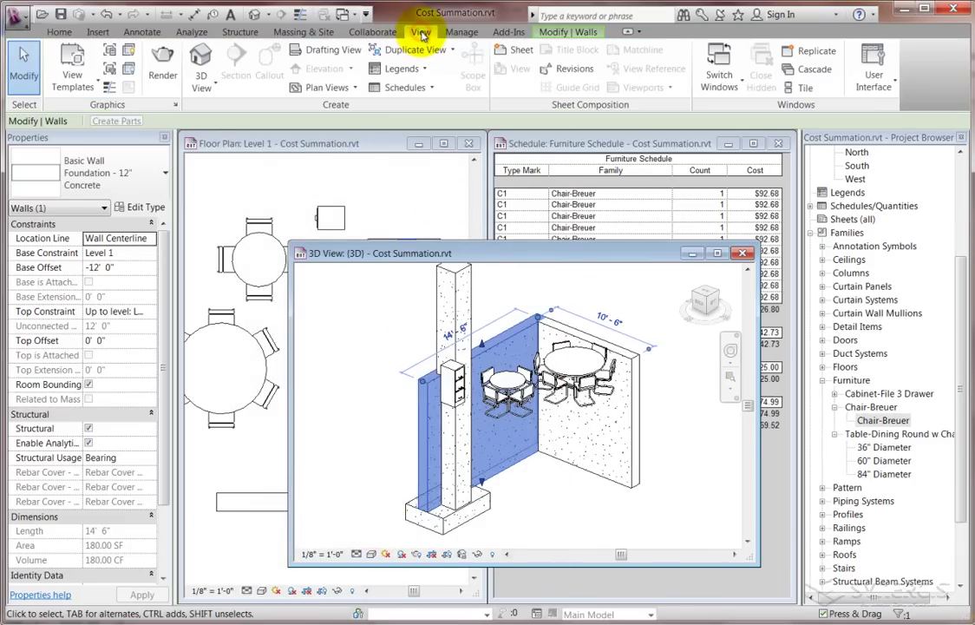
{"action": "left_click", "coordinate": [425, 87]}
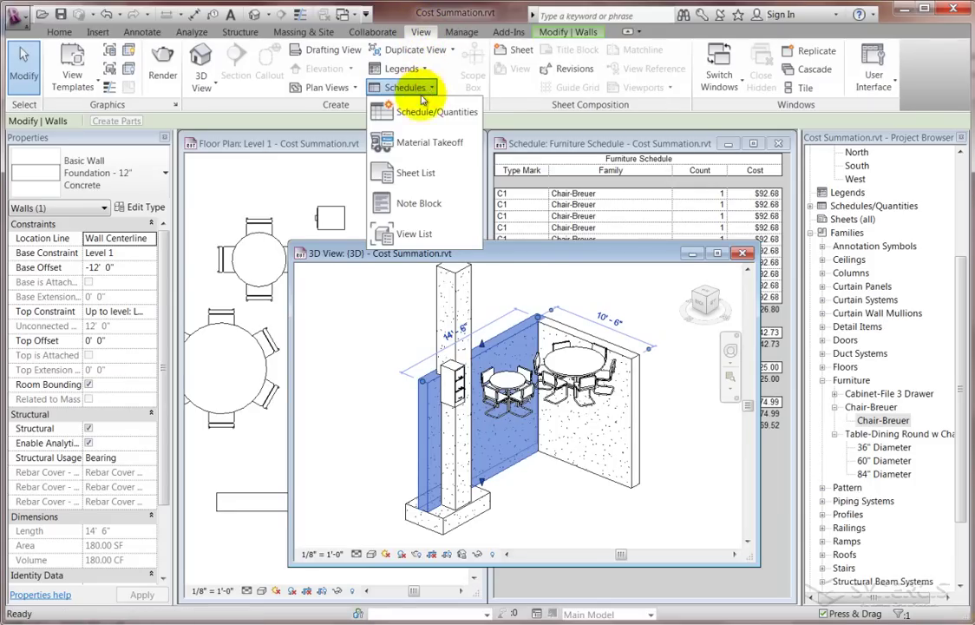
{"action": "left_click", "coordinate": [421, 142]}
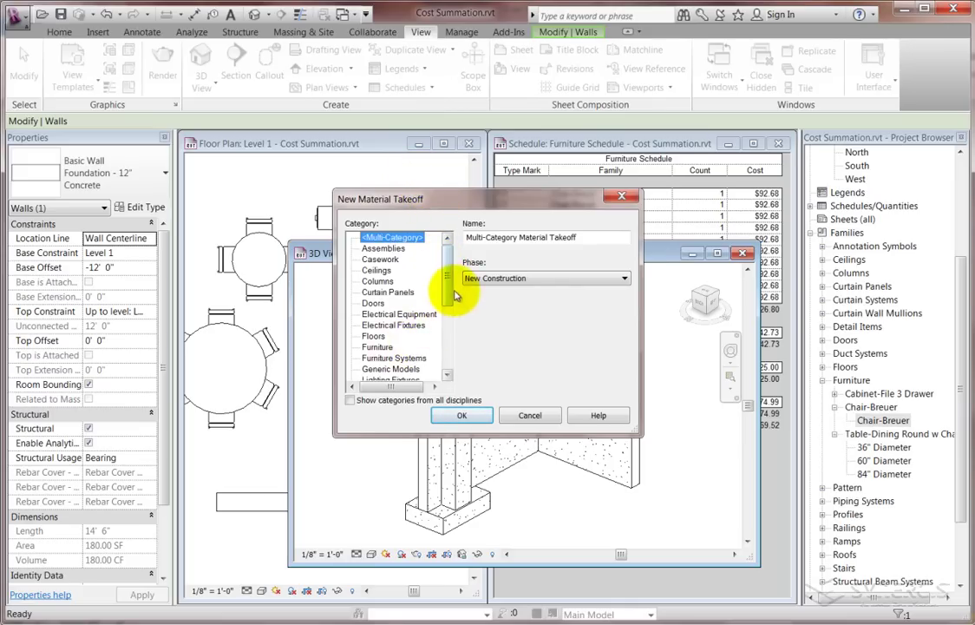
Create the Multi-Category takeoff and add the Family and Material: Name fields.
{"action": "left_click", "coordinate": [459, 414]}
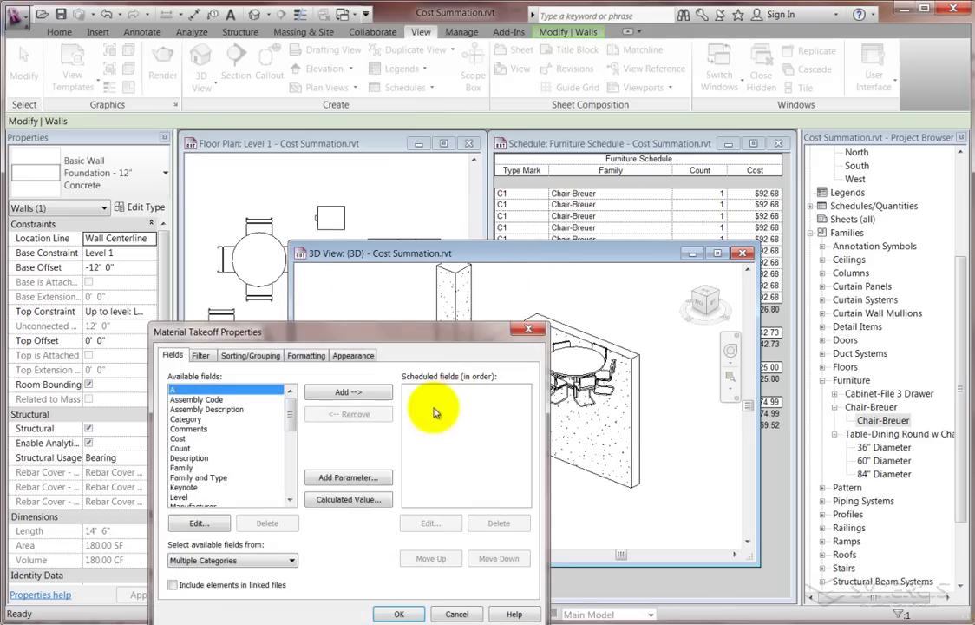
{"action": "left_click_drag", "start_coordinate": [415, 331], "coordinate": [487, 144]}
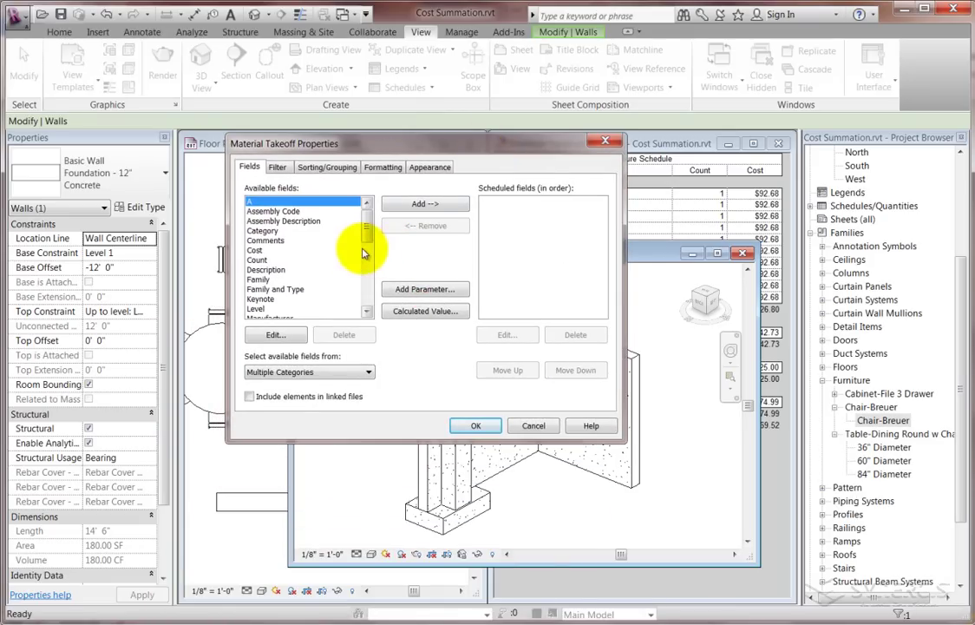
{"action": "double_click", "coordinate": [257, 280]}
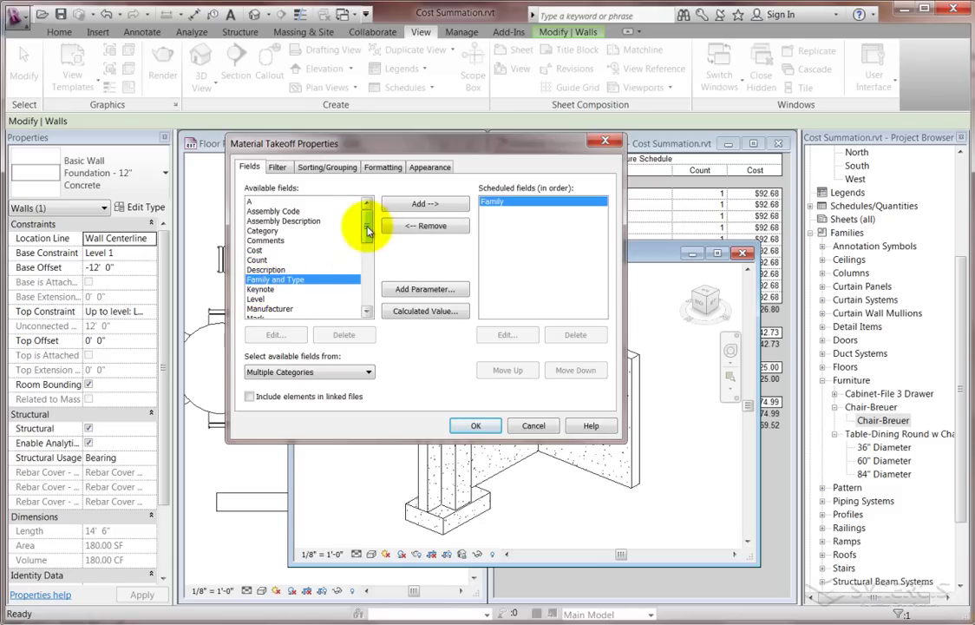
{"action": "left_click_drag", "start_coordinate": [368, 230], "coordinate": [366, 260]}
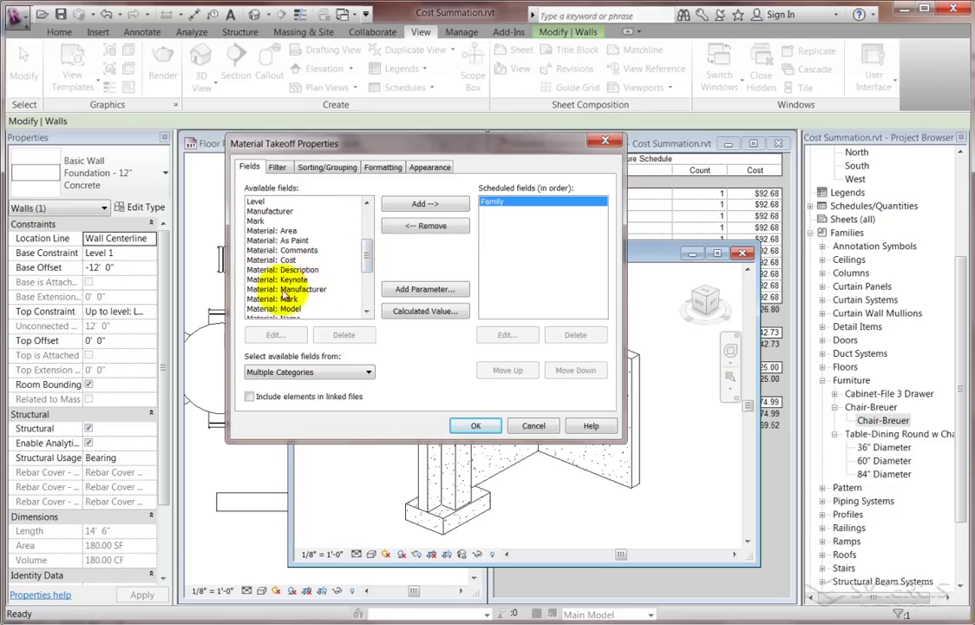
{"action": "left_click", "coordinate": [293, 319]}
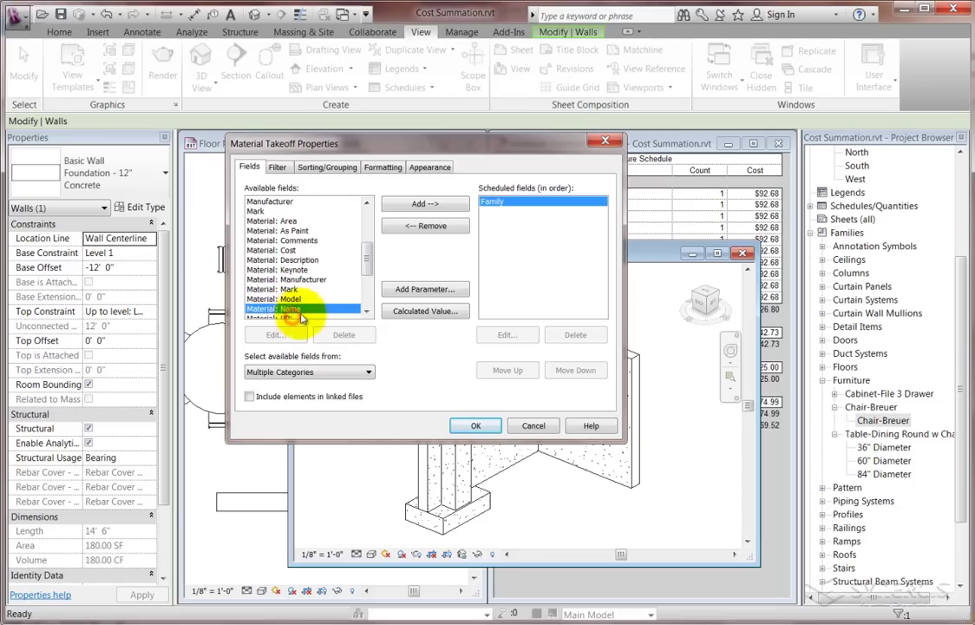
{"action": "double_click", "coordinate": [299, 309]}
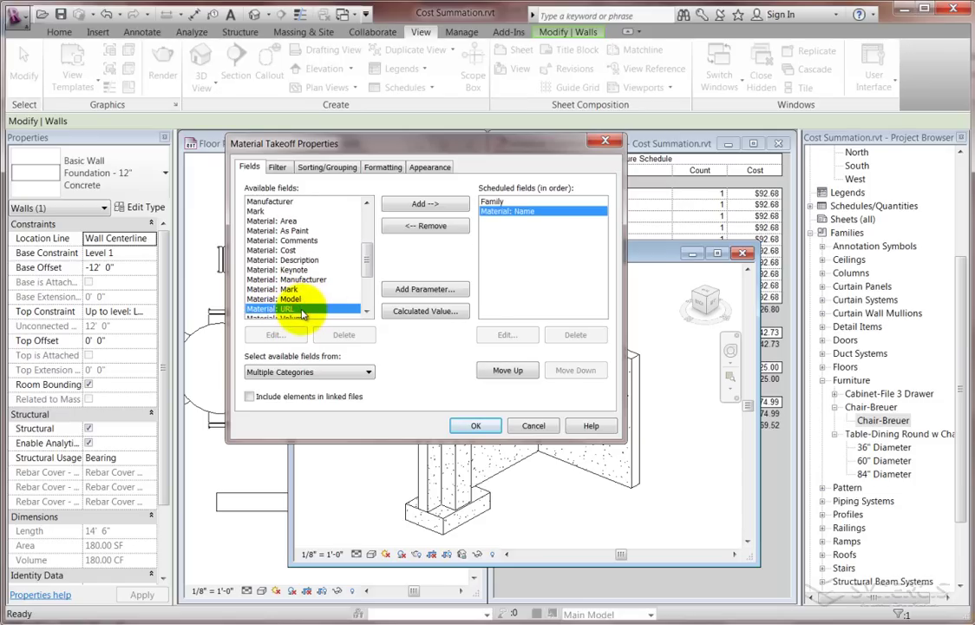
Add Material: Cost and Material: Volume to the scheduled fields.
{"action": "left_click", "coordinate": [294, 249]}
{"action": "double_click", "coordinate": [294, 250]}
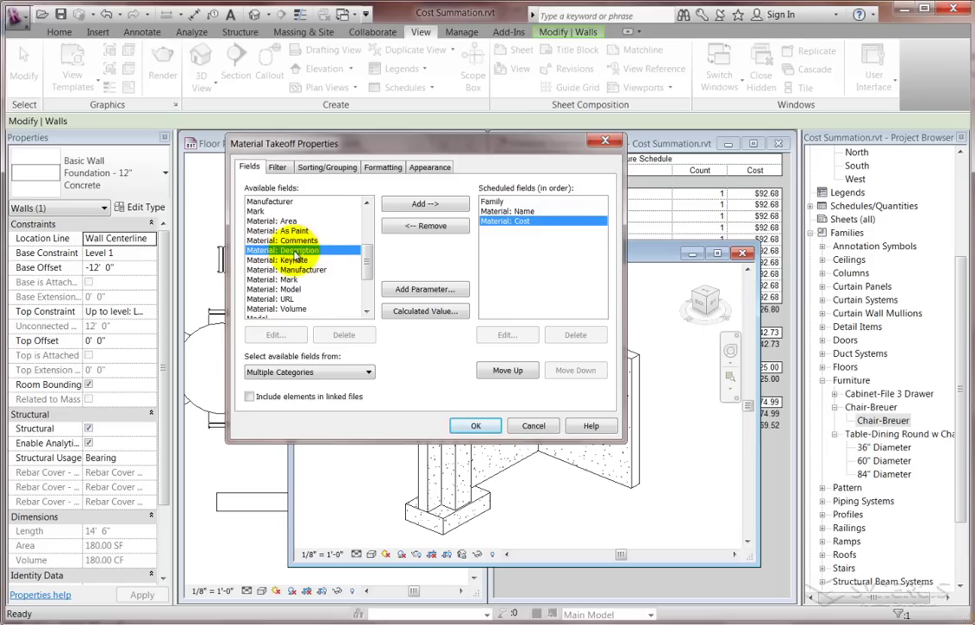
{"action": "double_click", "coordinate": [295, 308]}
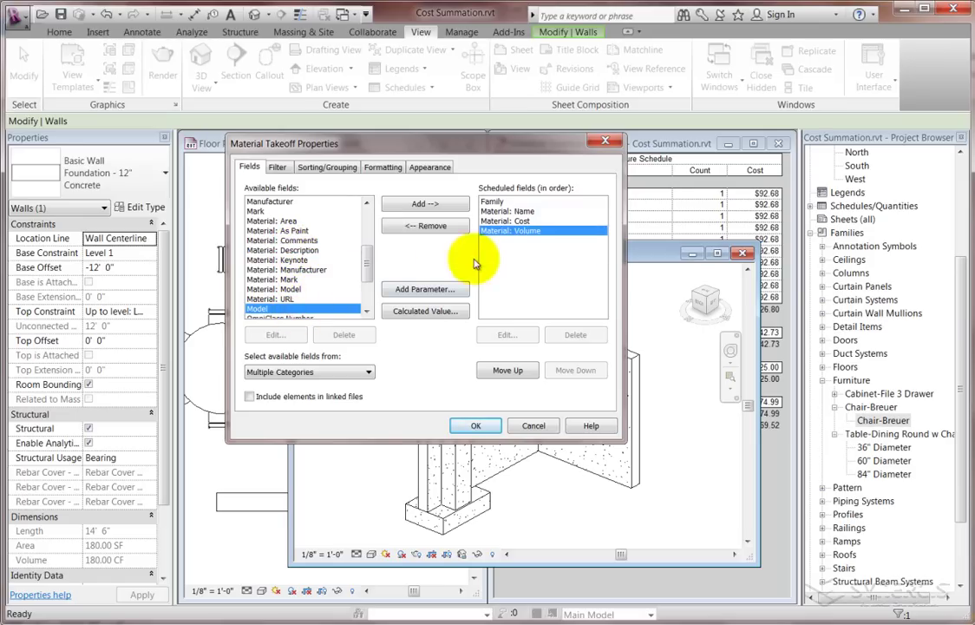
{"action": "left_click", "coordinate": [520, 221]}
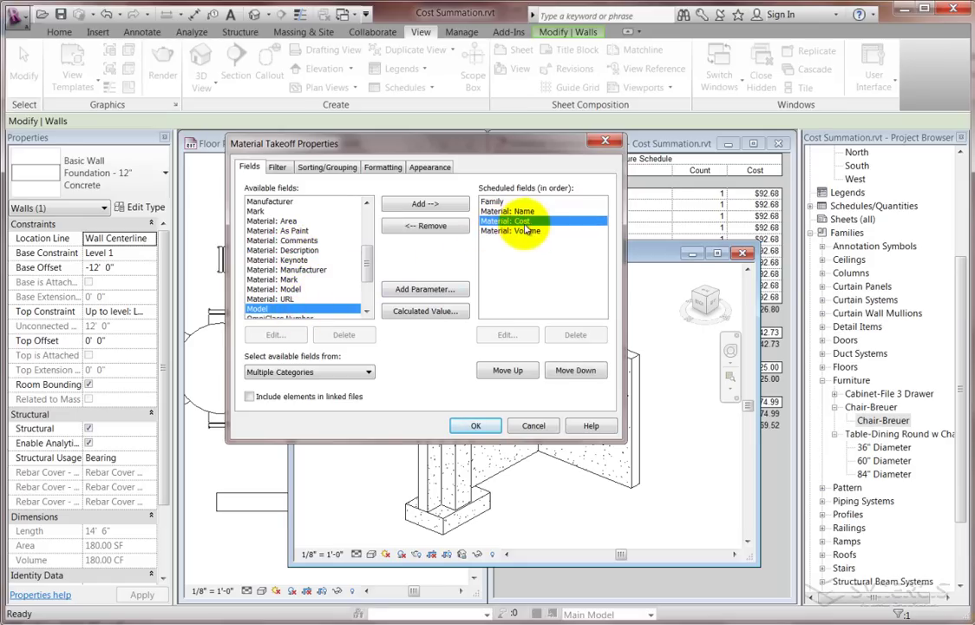
{"action": "left_click_drag", "start_coordinate": [369, 259], "coordinate": [370, 208]}
{"action": "left_click", "coordinate": [254, 250]}
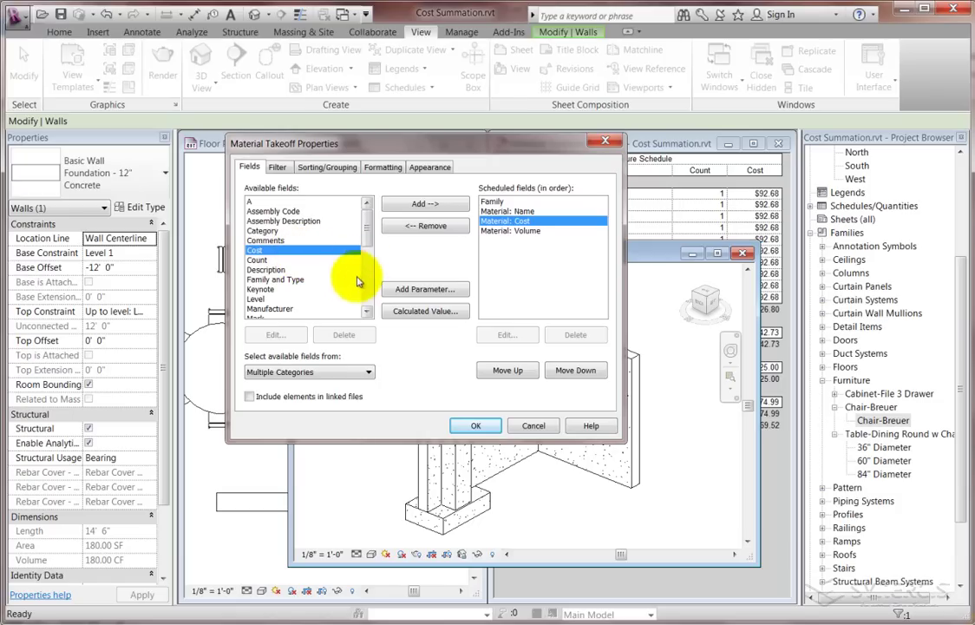
Create a calculated field named Total Cost of type Currency.
{"action": "left_click", "coordinate": [424, 310]}
{"action": "type", "text": "T"}
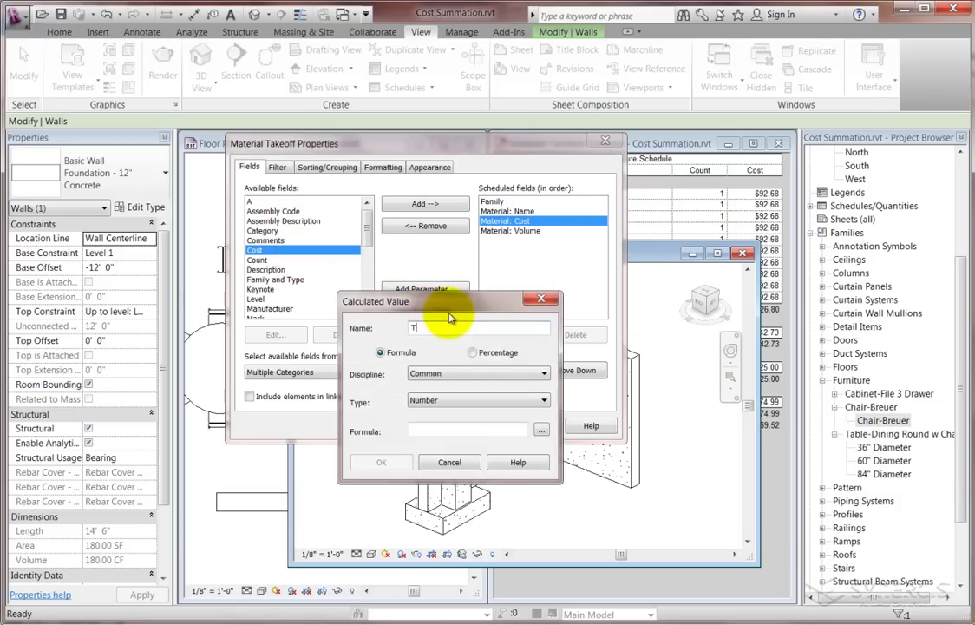
{"action": "type", "text": "otal Cost"}
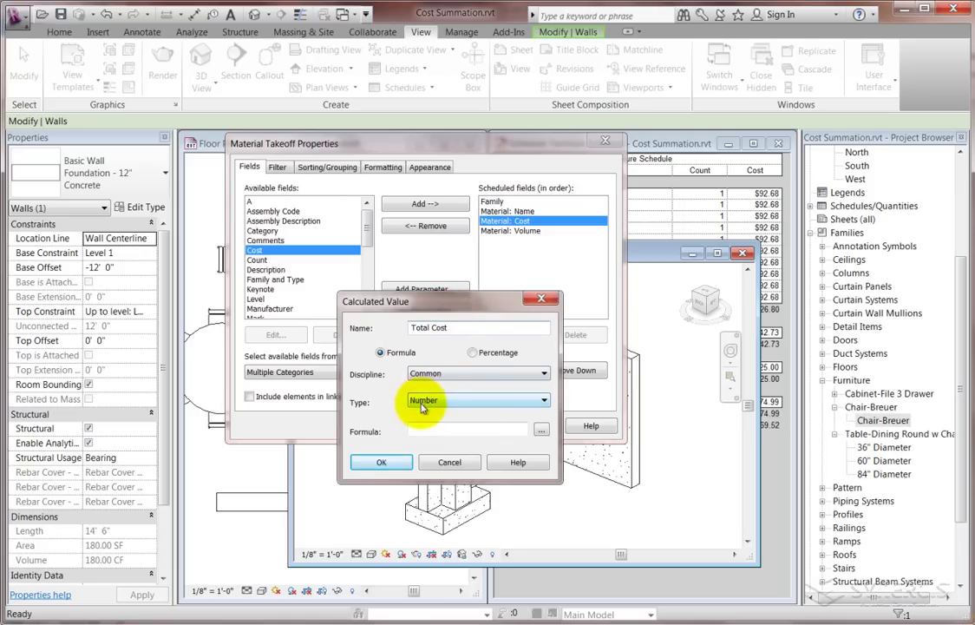
{"action": "left_click", "coordinate": [423, 400]}
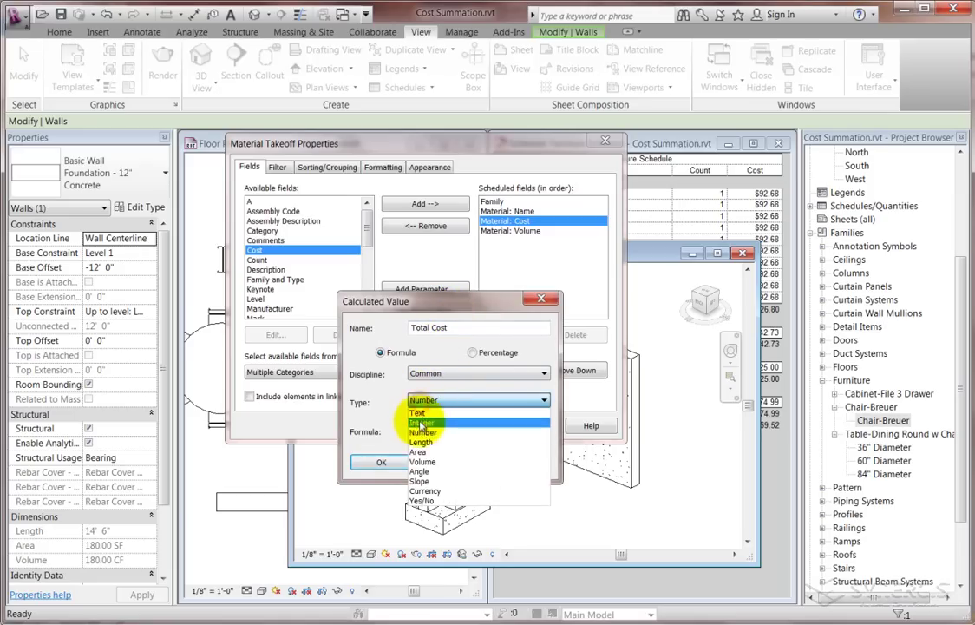
{"action": "left_click", "coordinate": [425, 491]}
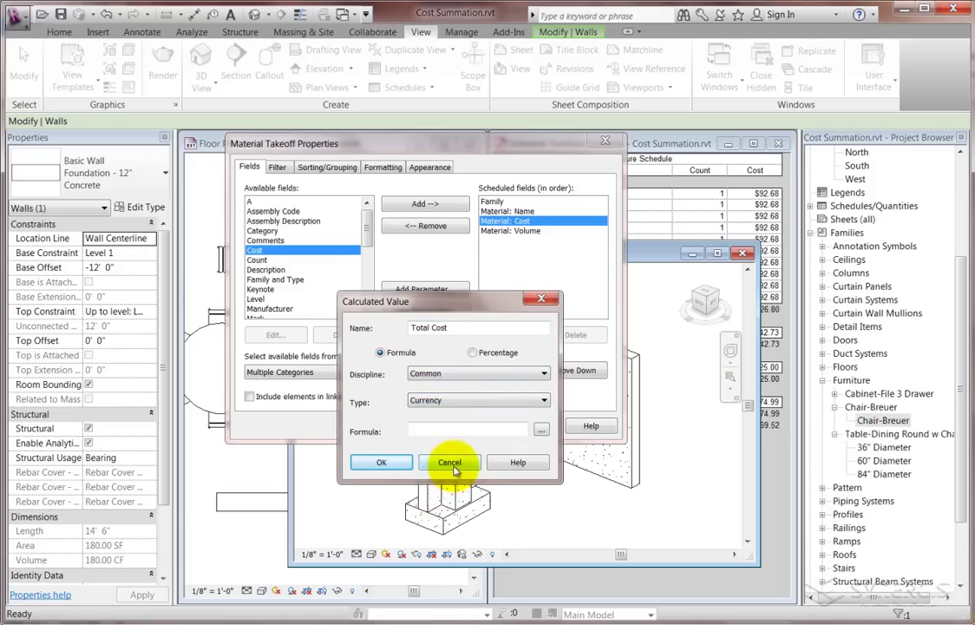
Set the Total Cost formula to Material: Volume / 1 CF * Material: Cost and confirm.
{"action": "left_click", "coordinate": [542, 431]}
{"action": "left_click", "coordinate": [406, 346]}
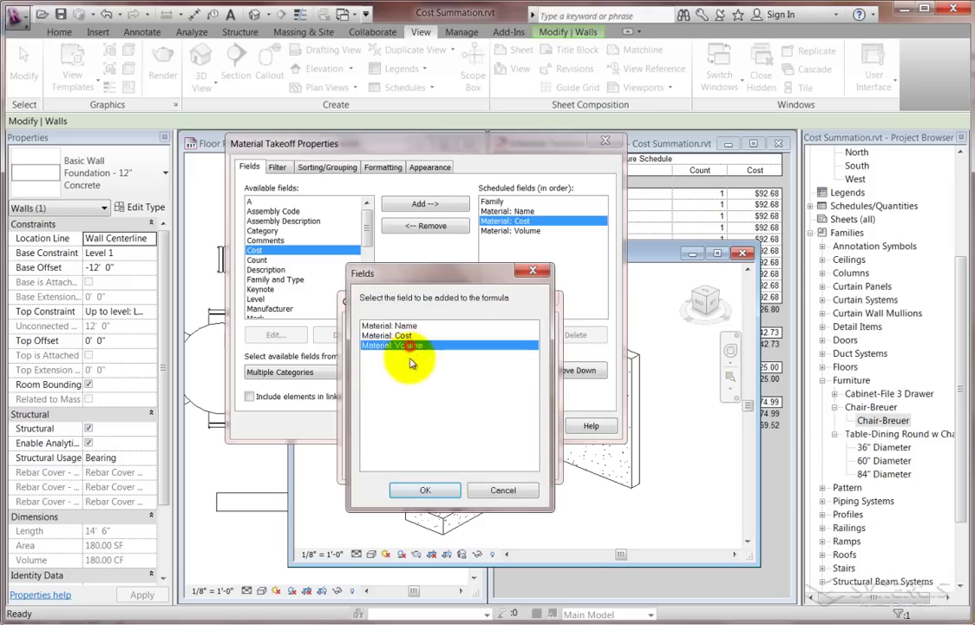
{"action": "left_click", "coordinate": [402, 490]}
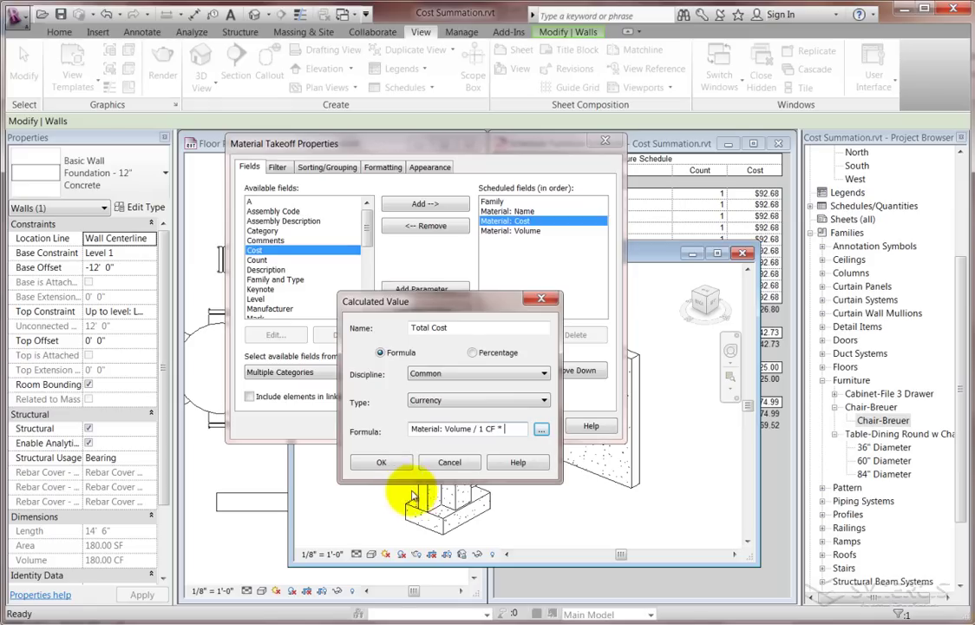
{"action": "left_click", "coordinate": [541, 434]}
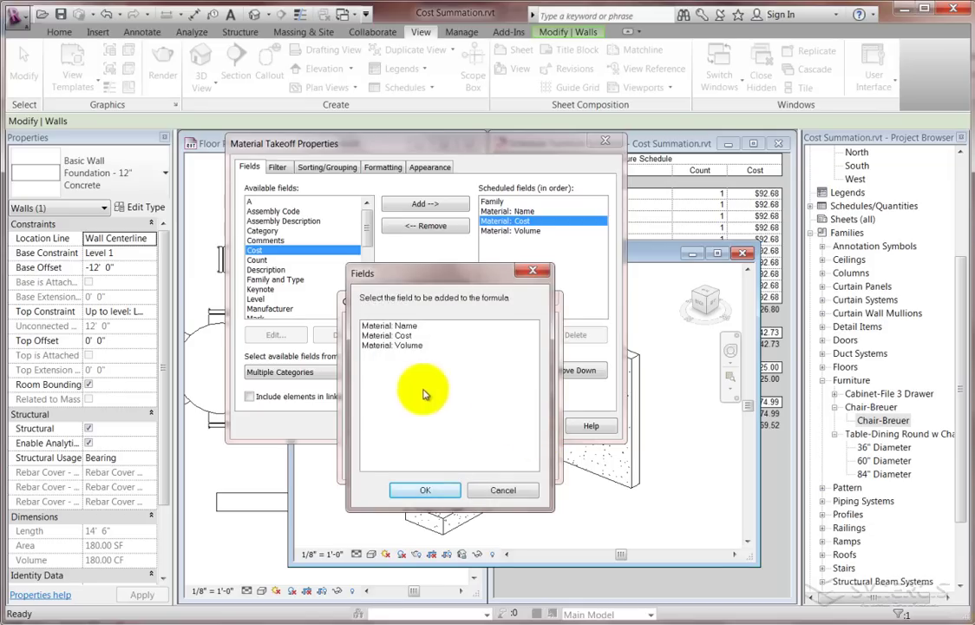
{"action": "left_click", "coordinate": [388, 335]}
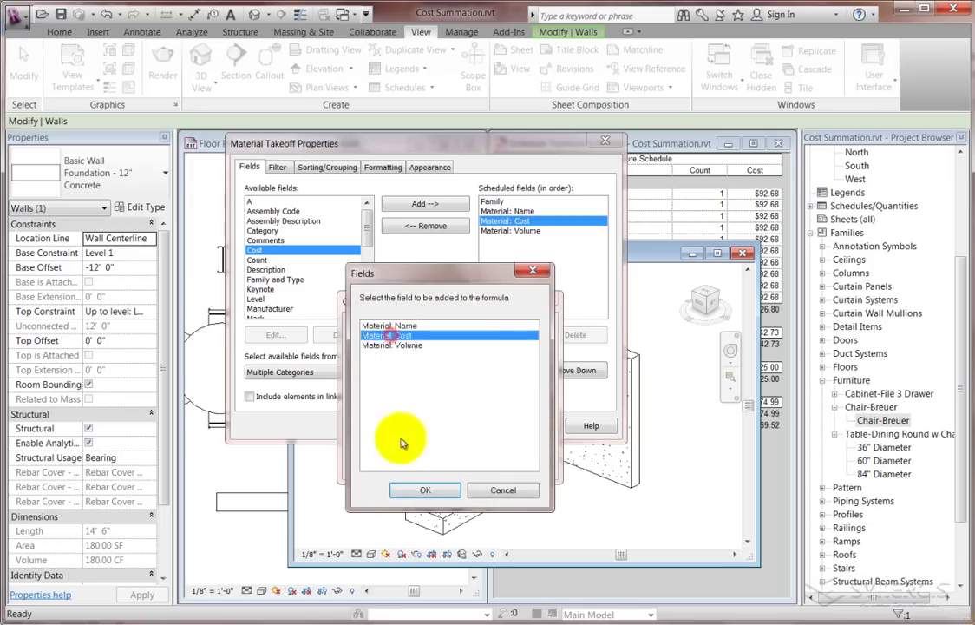
{"action": "left_click", "coordinate": [425, 490]}
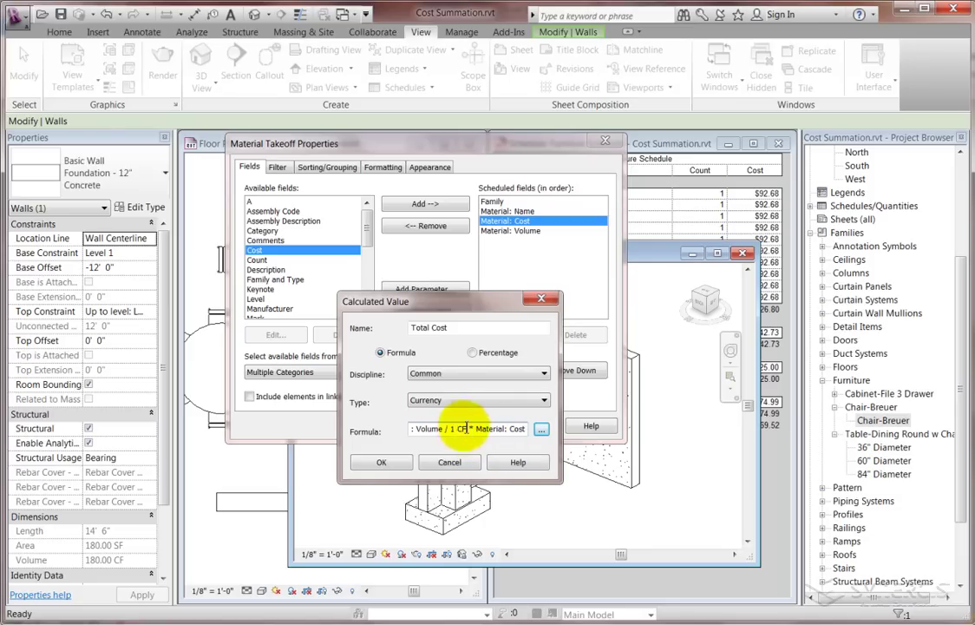
{"action": "left_click", "coordinate": [413, 429]}
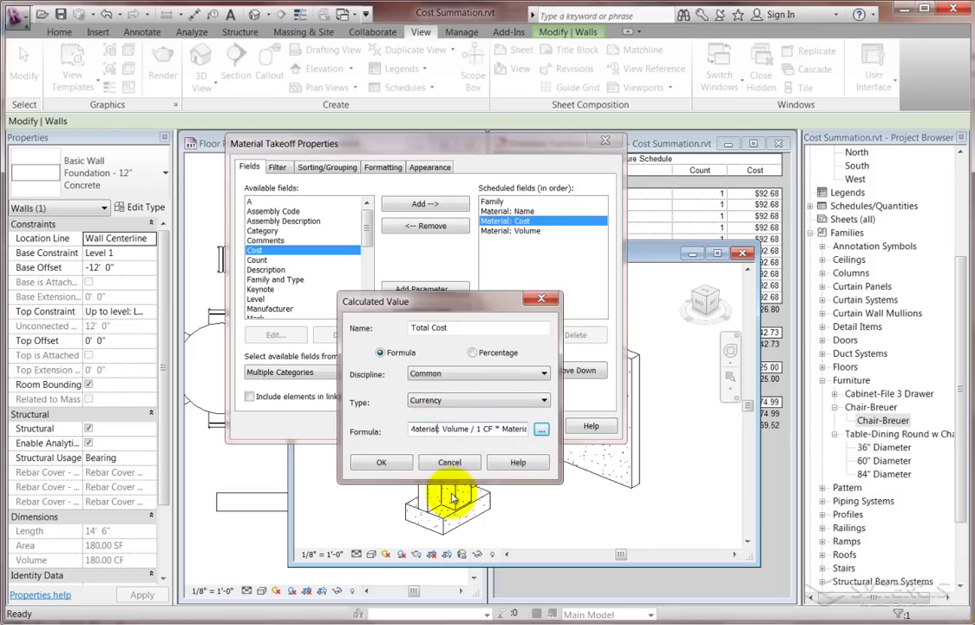
{"action": "key", "text": "Home"}
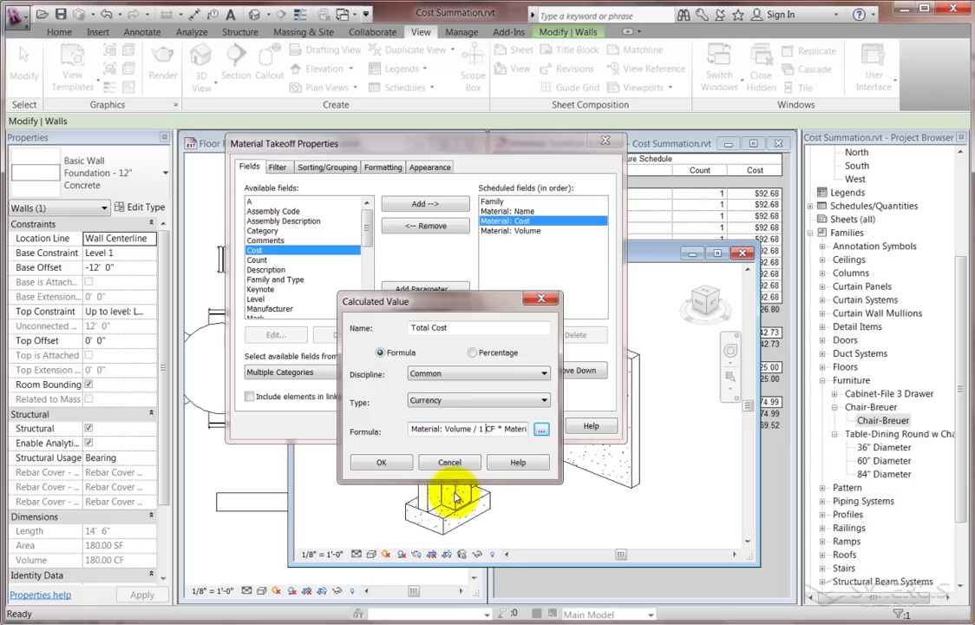
{"action": "key", "text": "End"}
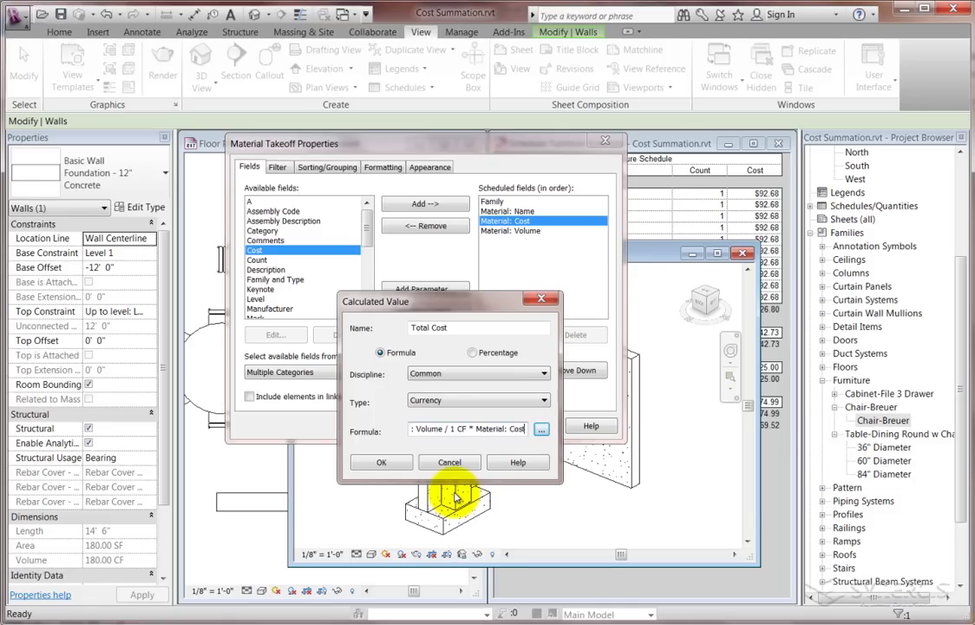
{"action": "left_click", "coordinate": [381, 461]}
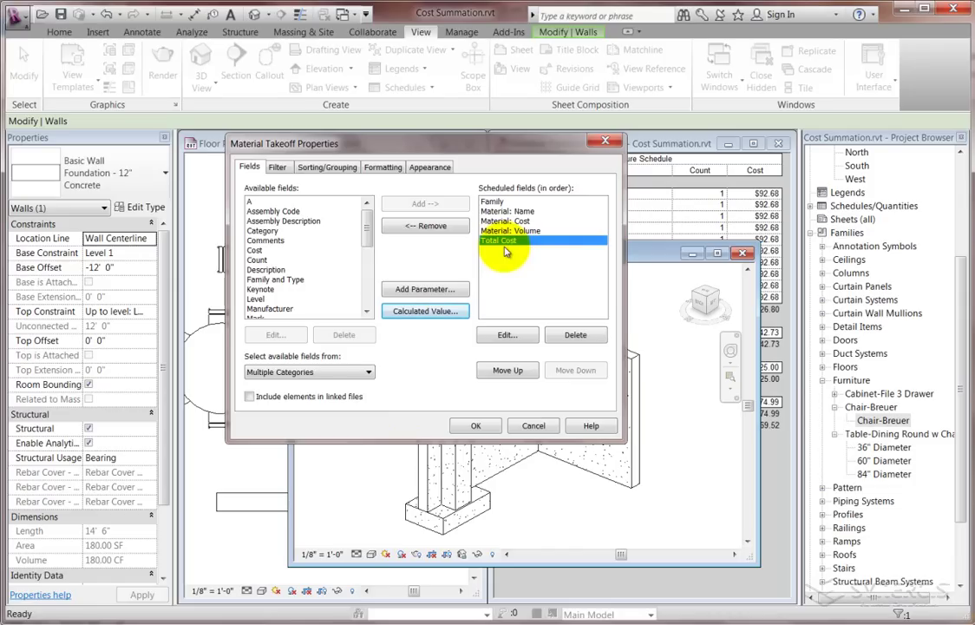
Filter the takeoff to Material: Name contains 'Cast-in' and create the schedule.
{"action": "left_click", "coordinate": [277, 170]}
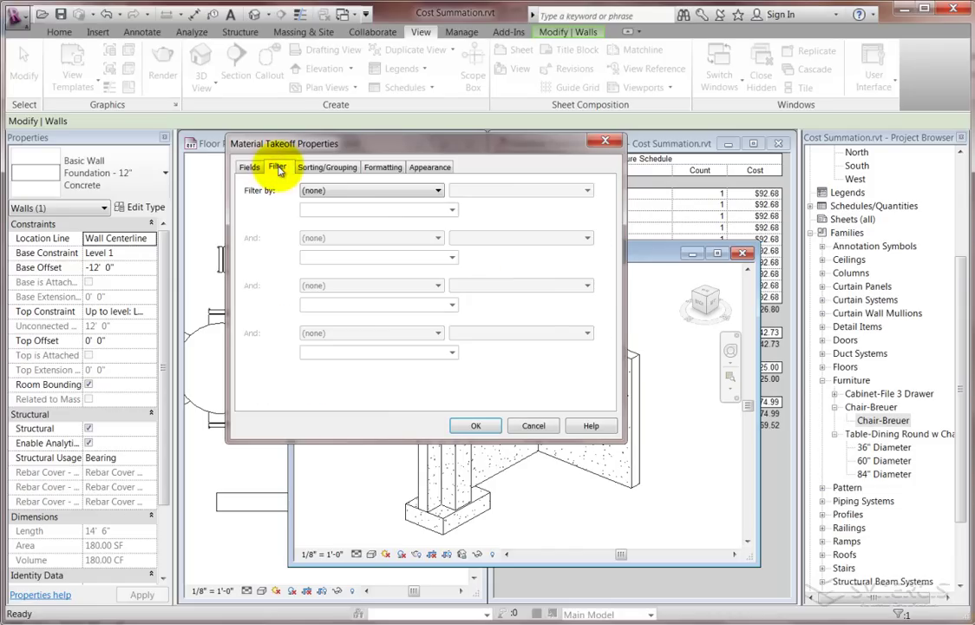
{"action": "left_click", "coordinate": [337, 192]}
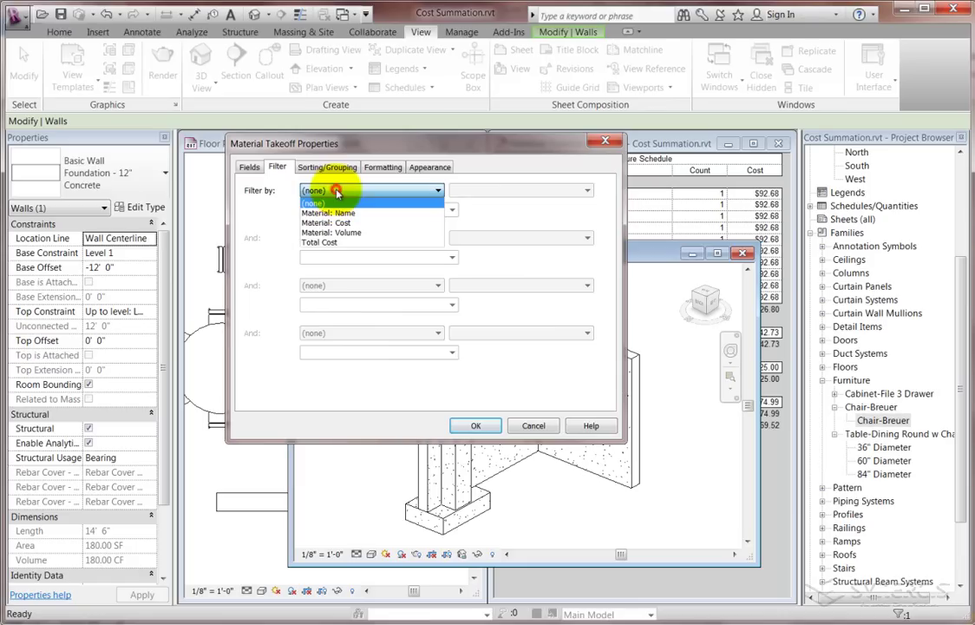
{"action": "left_click", "coordinate": [337, 213]}
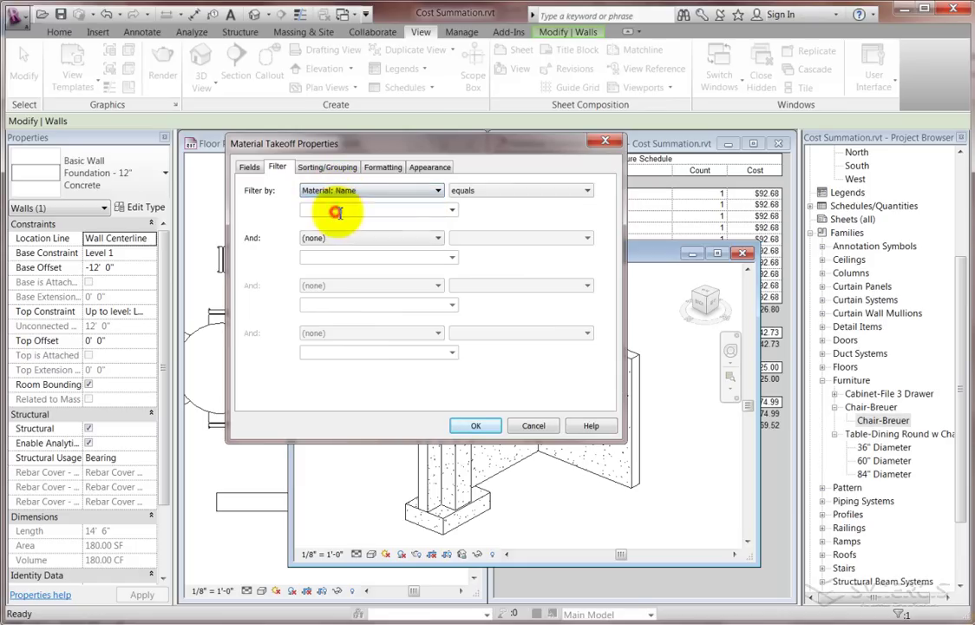
{"action": "left_click", "coordinate": [489, 192]}
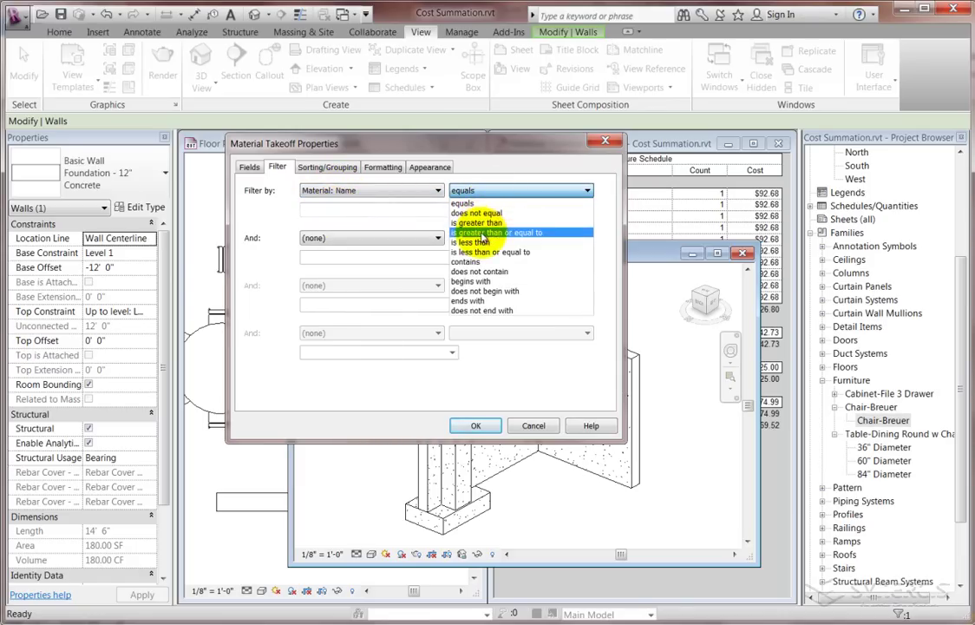
{"action": "left_click", "coordinate": [465, 260]}
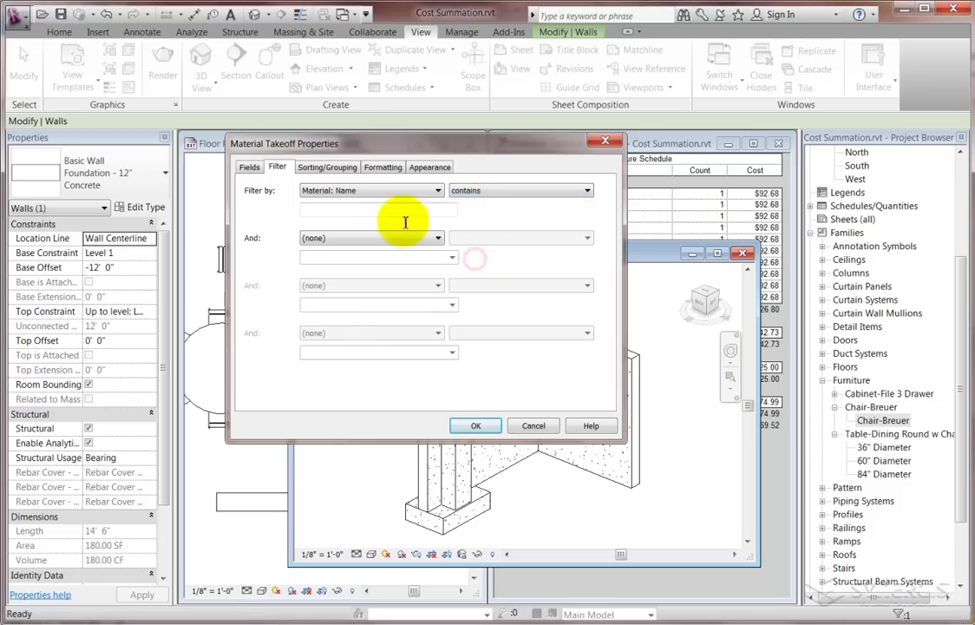
{"action": "left_click", "coordinate": [364, 212]}
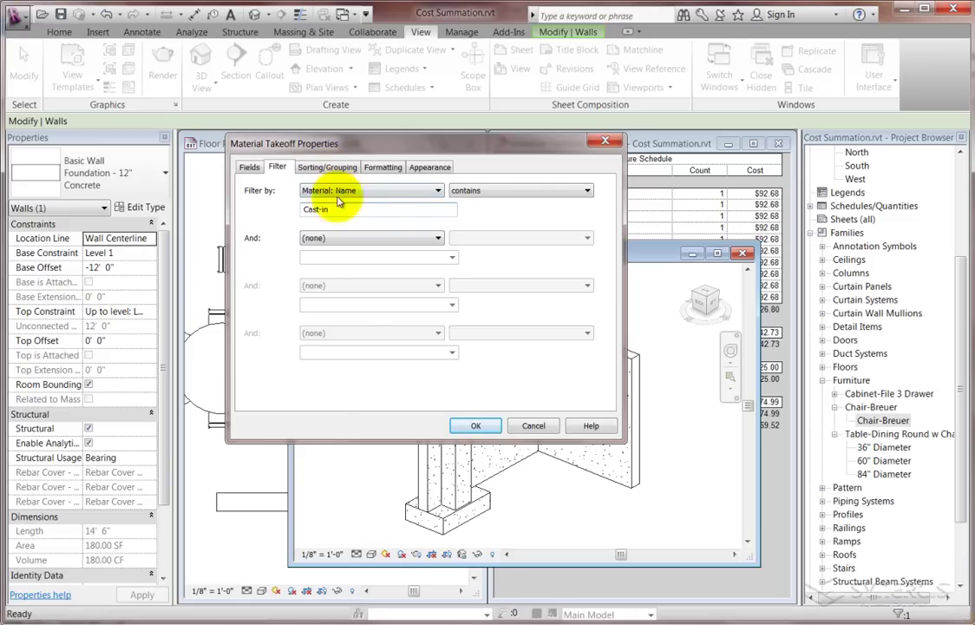
{"action": "left_click", "coordinate": [468, 426]}
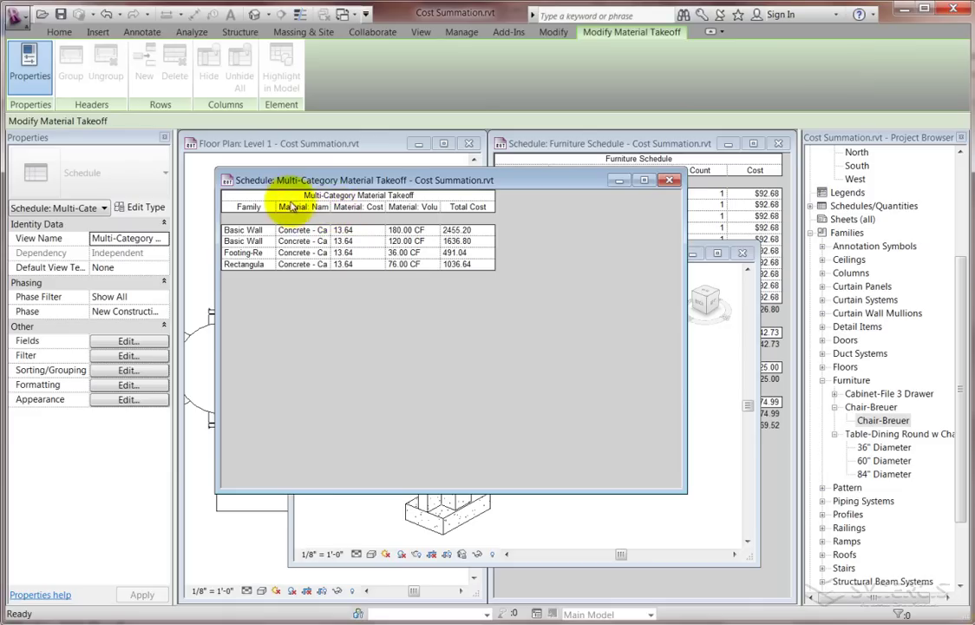
Widen the Family and Material: Volume columns to show full material names and headings.
{"action": "left_click_drag", "start_coordinate": [275, 204], "coordinate": [447, 209]}
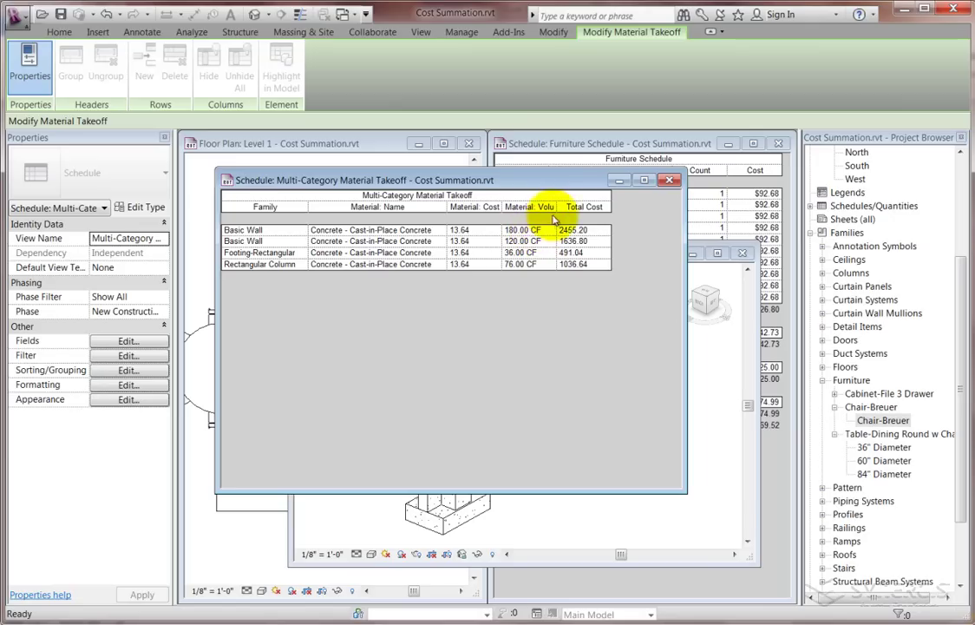
{"action": "left_click_drag", "start_coordinate": [556, 209], "coordinate": [570, 208]}
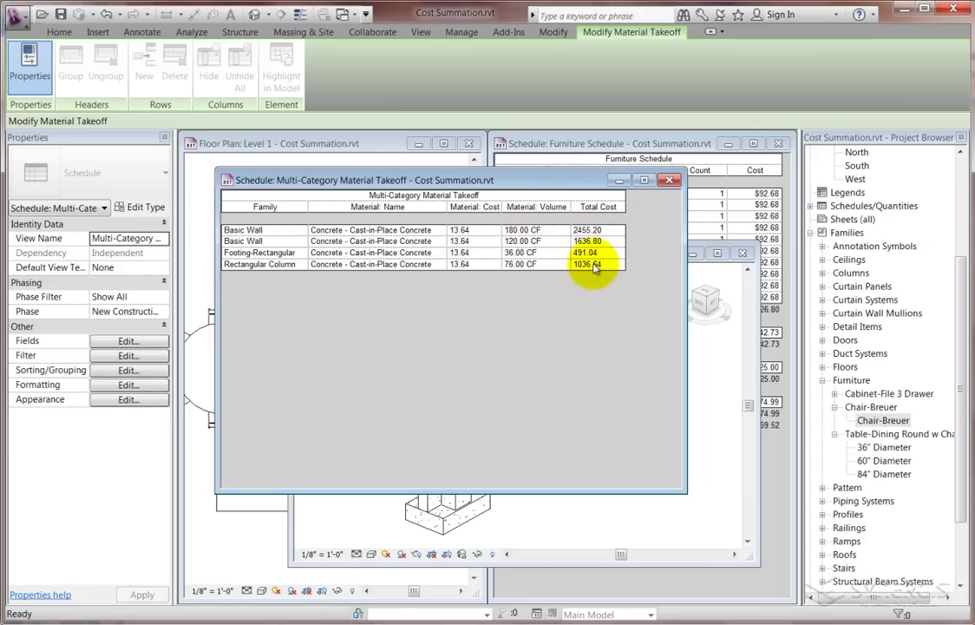
Right-align the Total Cost, Material: Volume and Material: Cost columns.
{"action": "left_click", "coordinate": [127, 385]}
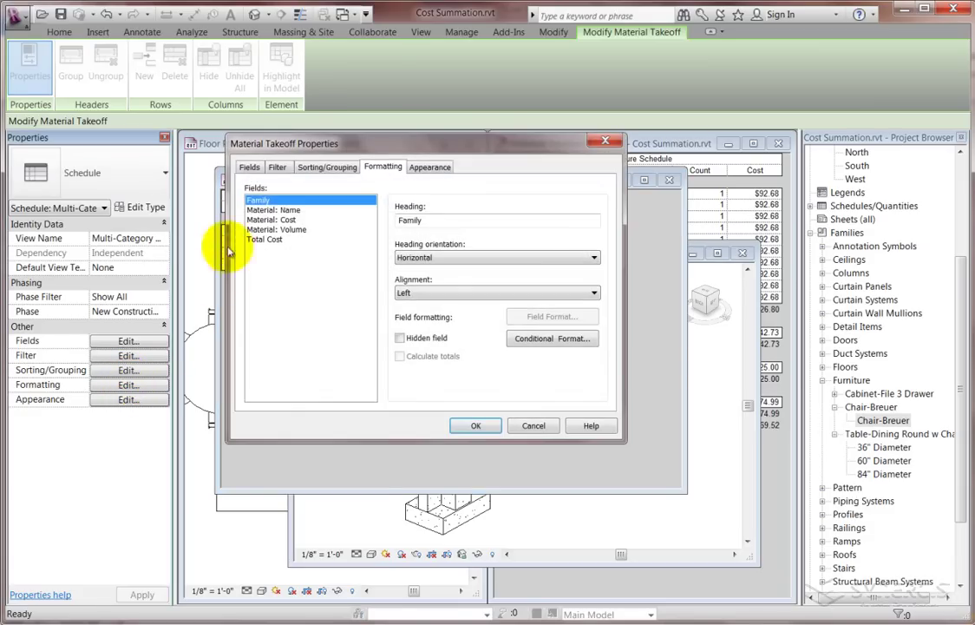
{"action": "left_click", "coordinate": [265, 239]}
{"action": "left_click", "coordinate": [404, 293]}
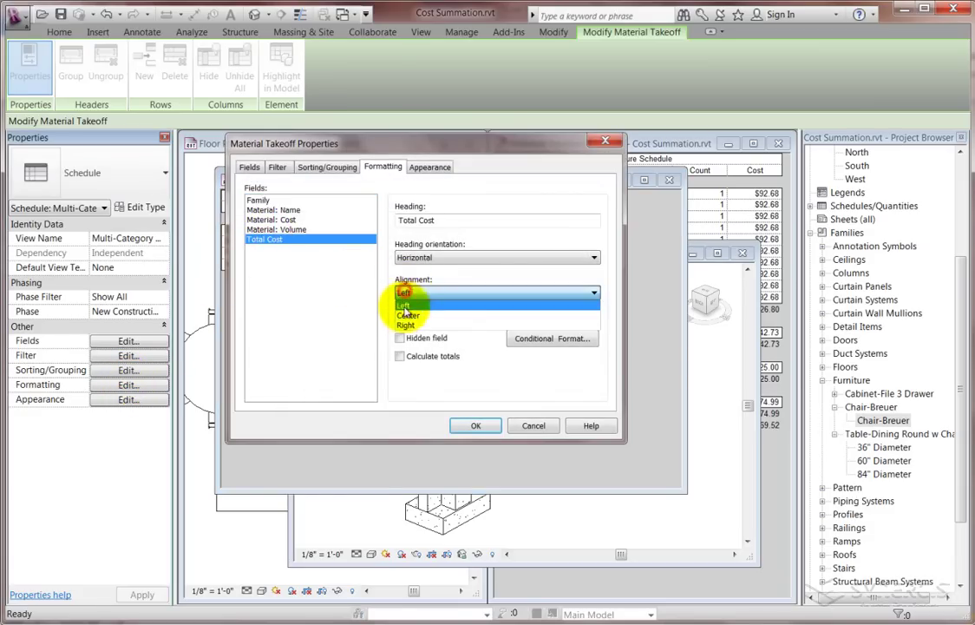
{"action": "left_click", "coordinate": [404, 326]}
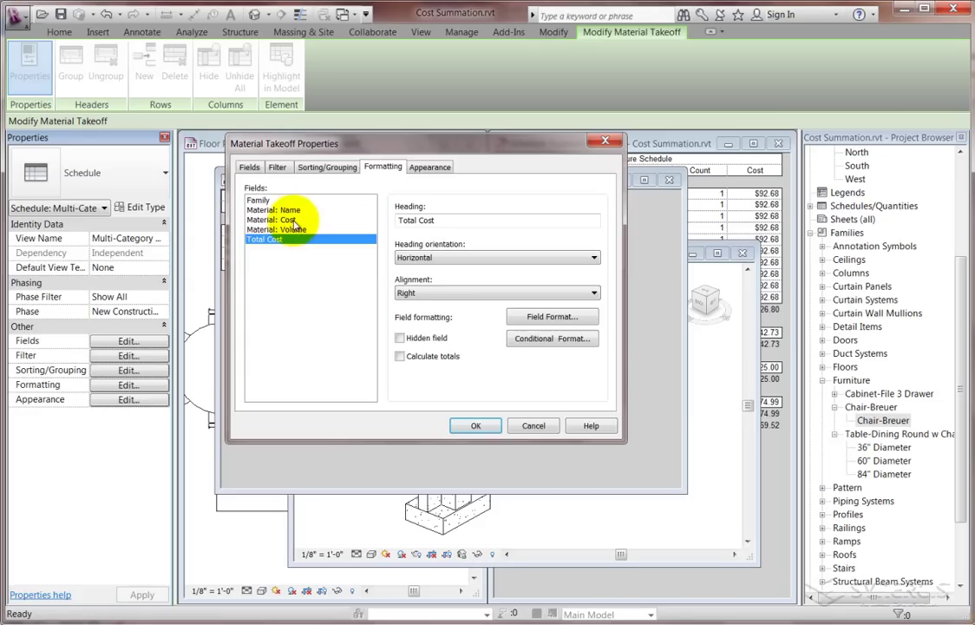
{"action": "left_click", "coordinate": [293, 230]}
{"action": "left_click", "coordinate": [404, 293]}
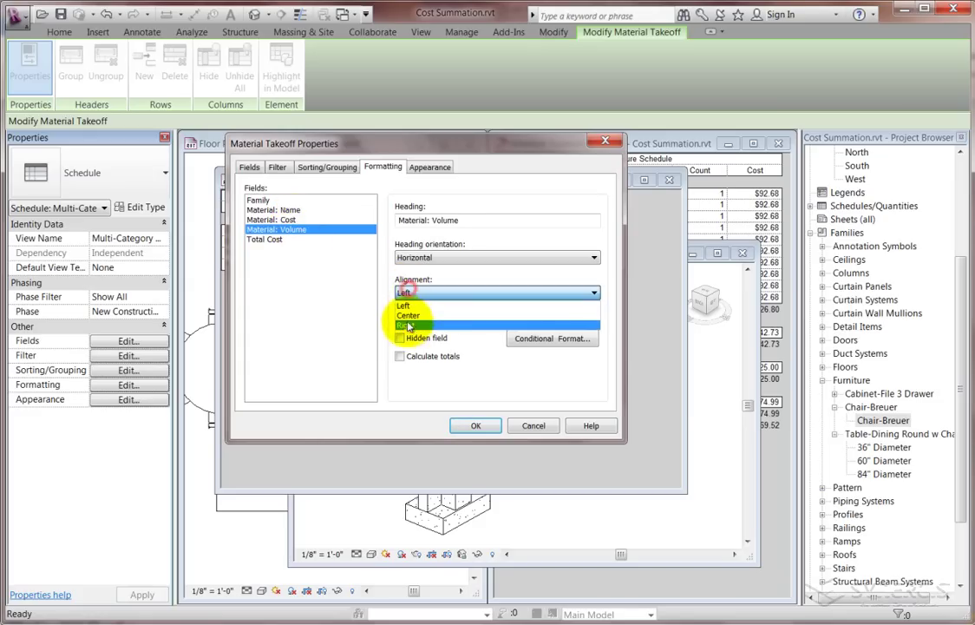
{"action": "left_click", "coordinate": [405, 328]}
{"action": "left_click", "coordinate": [279, 219]}
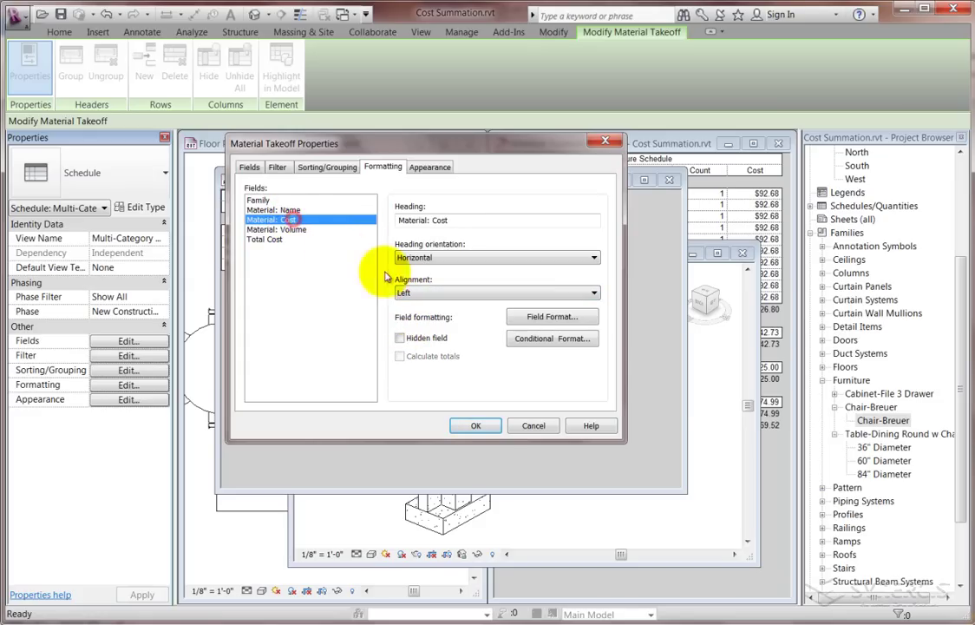
{"action": "left_click", "coordinate": [411, 294]}
{"action": "left_click", "coordinate": [405, 327]}
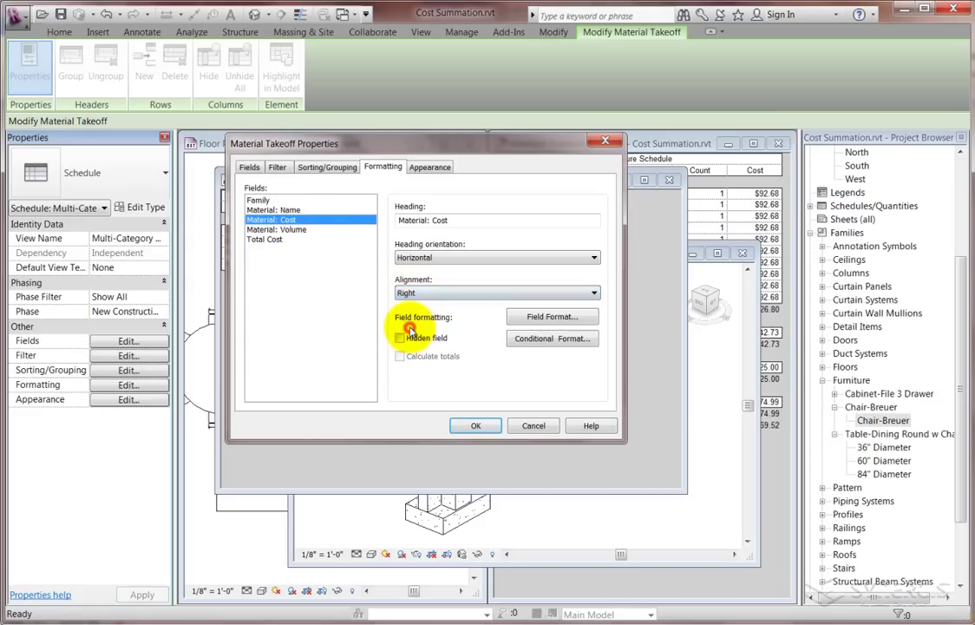
Format Material: Cost with a $ unit symbol instead of project settings.
{"action": "left_click", "coordinate": [554, 318]}
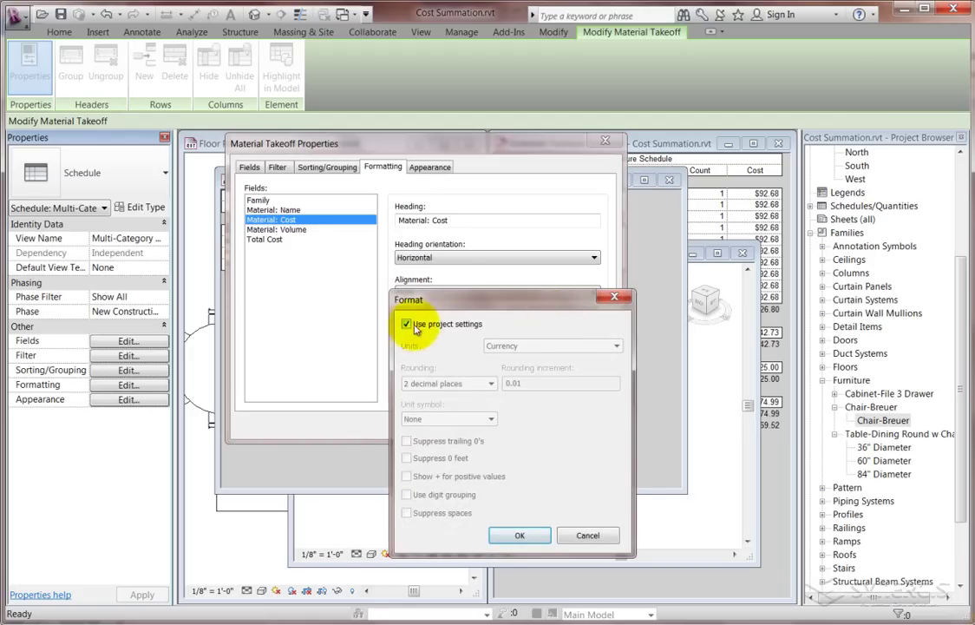
{"action": "left_click", "coordinate": [406, 324]}
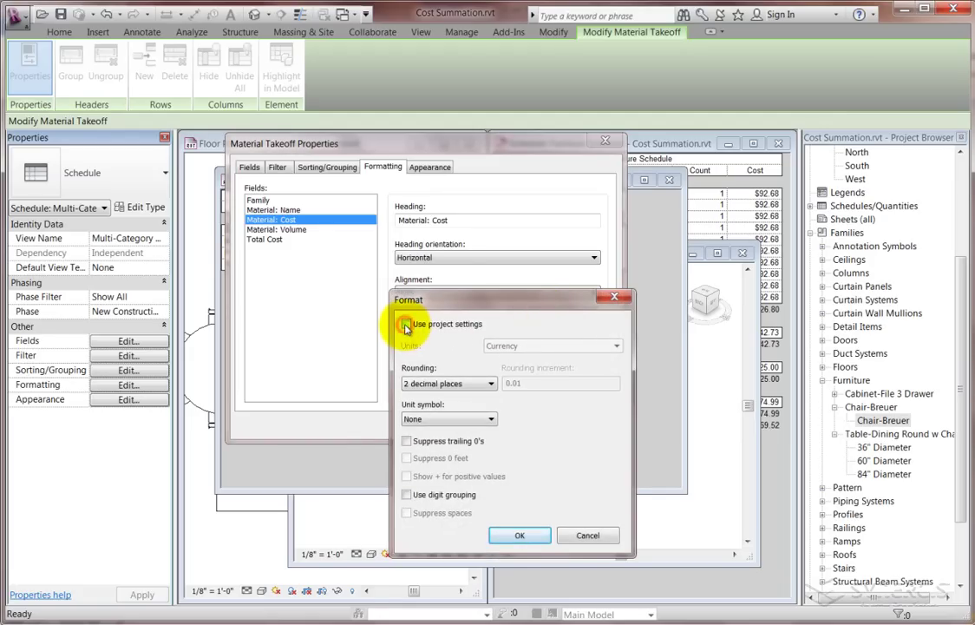
{"action": "left_click", "coordinate": [418, 419]}
{"action": "left_click", "coordinate": [412, 441]}
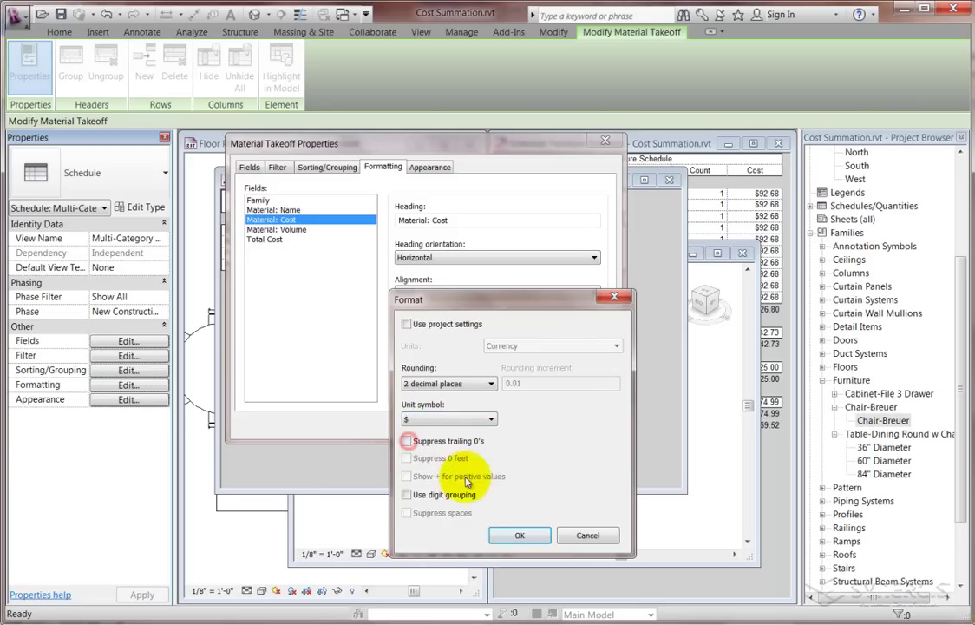
{"action": "left_click", "coordinate": [519, 535]}
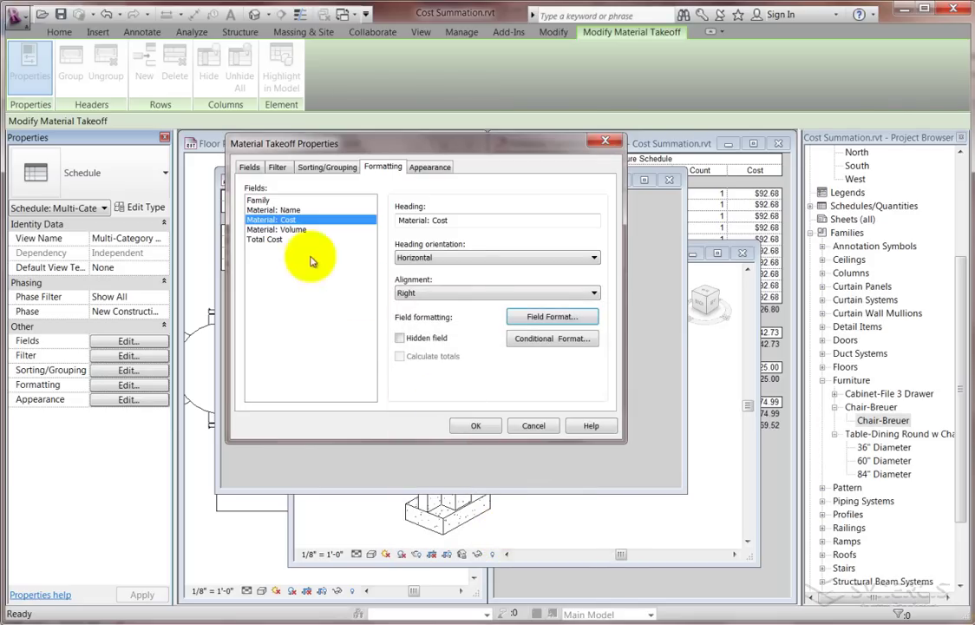
Give Total Cost a $ unit symbol, turn on its totals, and apply the formatting.
{"action": "left_click", "coordinate": [264, 240]}
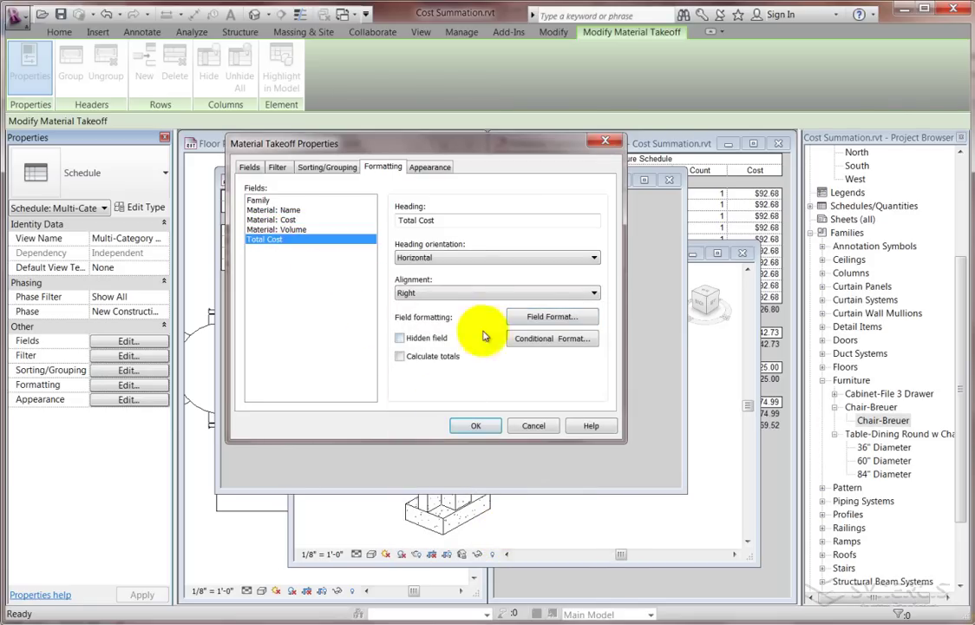
{"action": "left_click", "coordinate": [535, 318]}
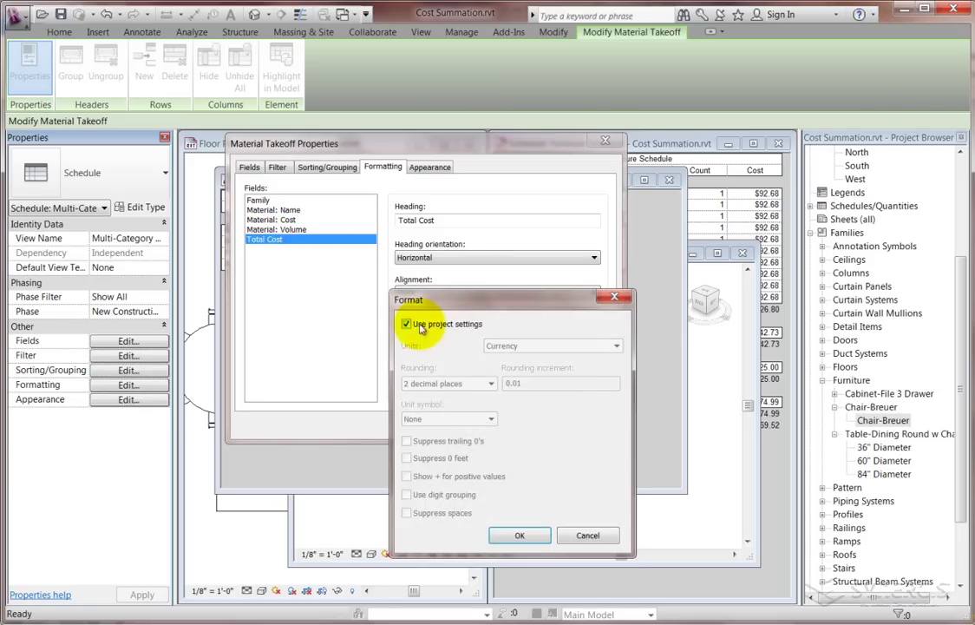
{"action": "left_click", "coordinate": [408, 324]}
{"action": "left_click", "coordinate": [409, 420]}
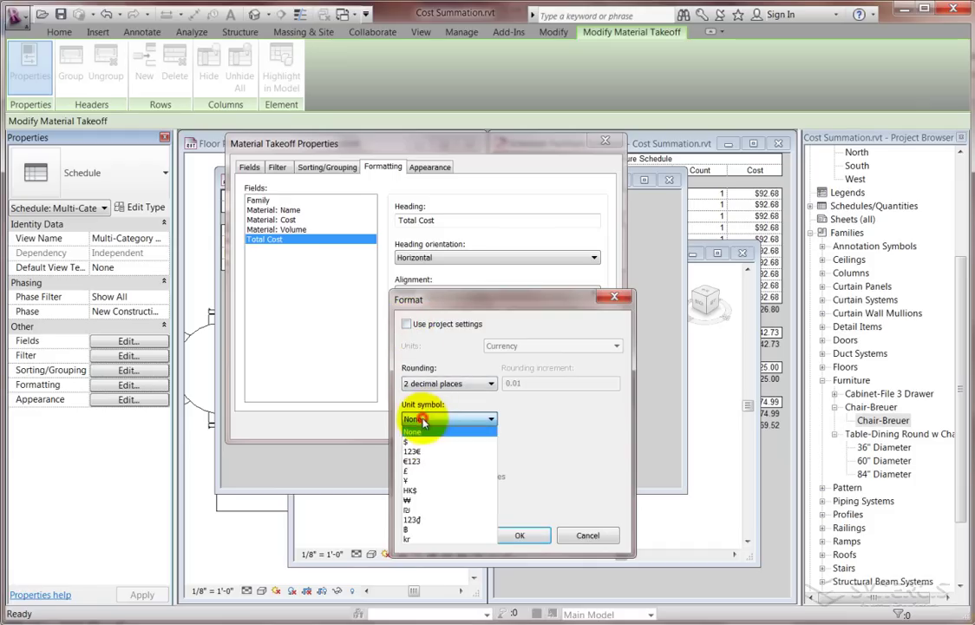
{"action": "left_click", "coordinate": [420, 442]}
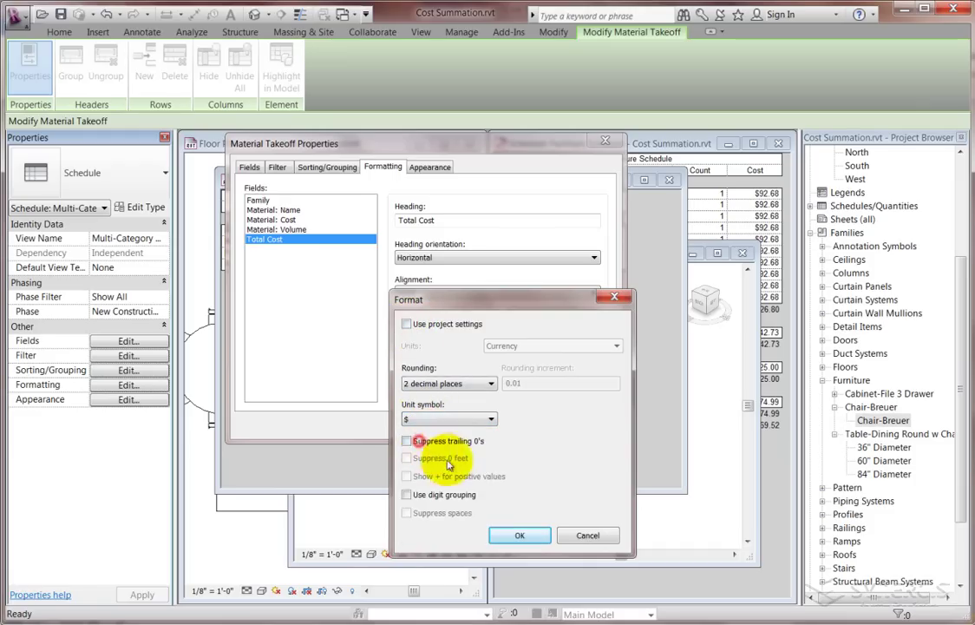
{"action": "left_click", "coordinate": [512, 535]}
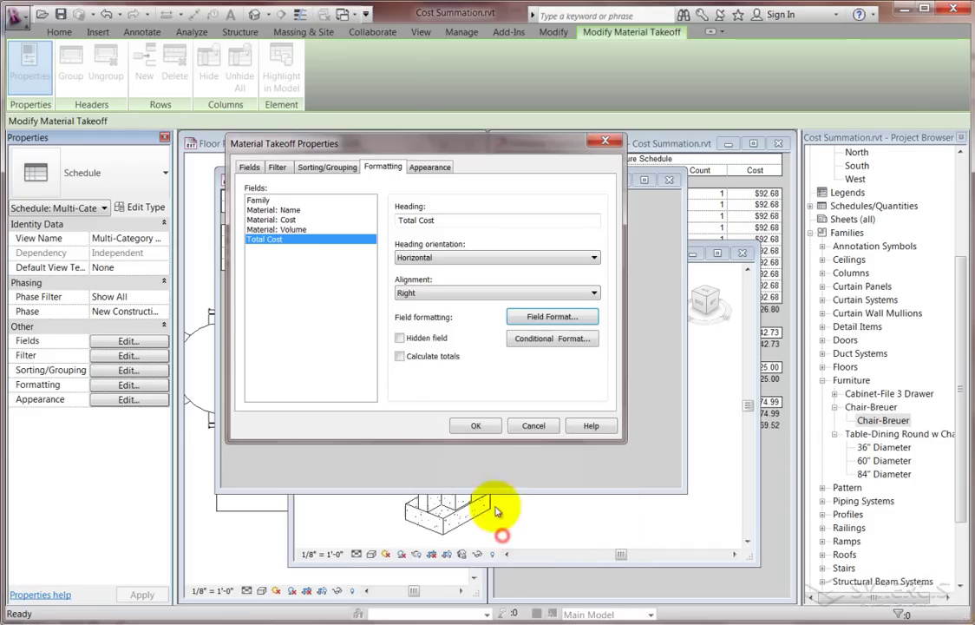
{"action": "left_click", "coordinate": [402, 357]}
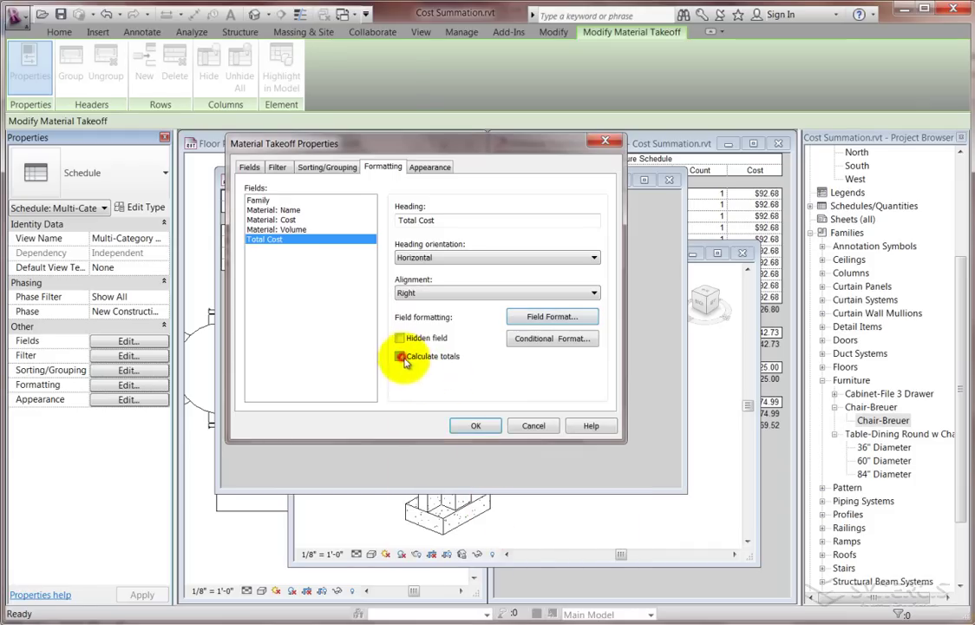
{"action": "left_click", "coordinate": [471, 426]}
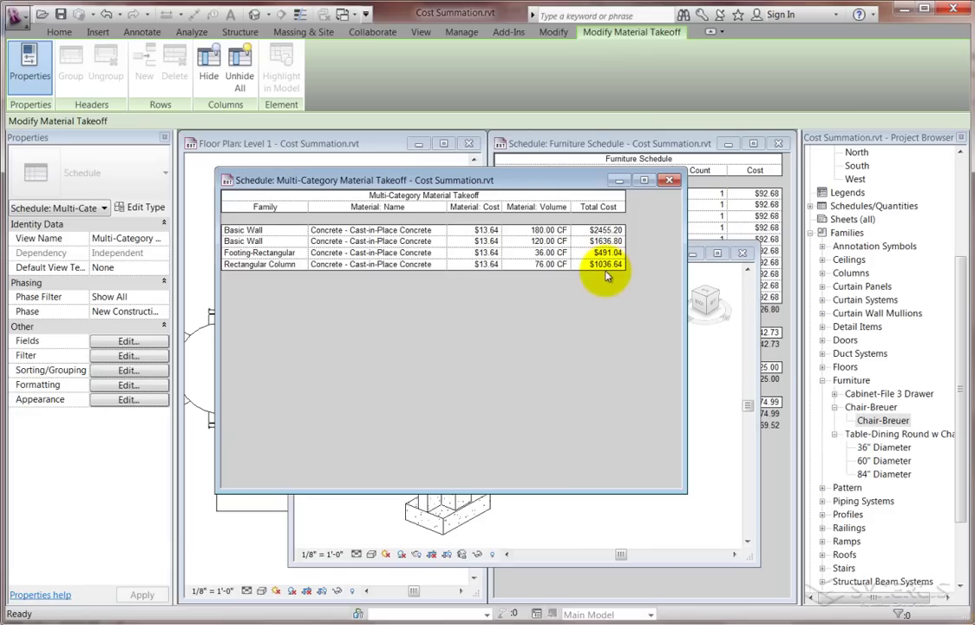
Reopen the takeoff's Formatting settings with the Total Cost field selected.
{"action": "left_click", "coordinate": [113, 388]}
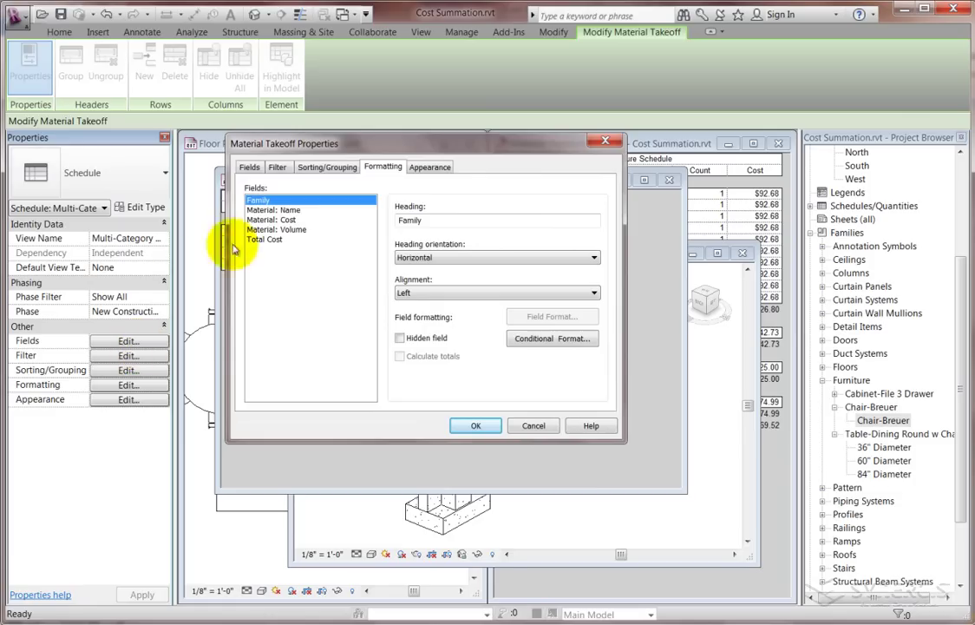
{"action": "left_click", "coordinate": [263, 240]}
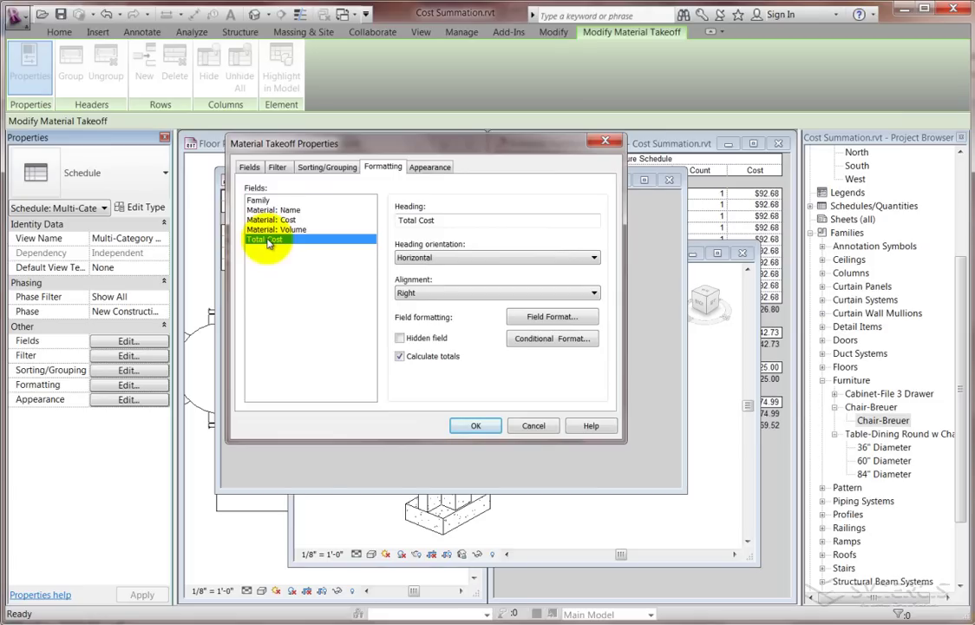
Turn on Grand totals and sort the takeoff by Material: Name.
{"action": "left_click", "coordinate": [330, 166]}
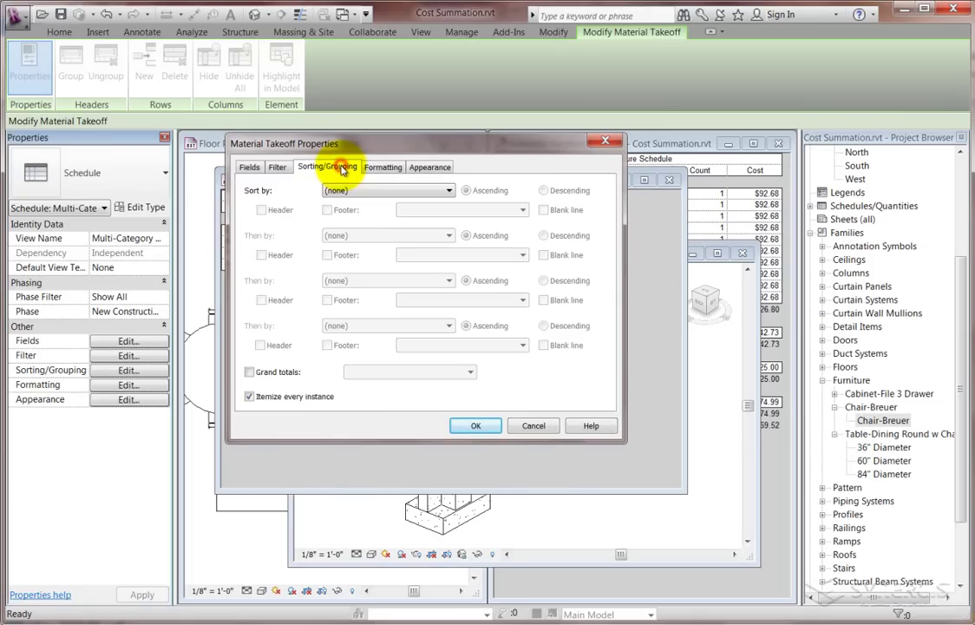
{"action": "left_click", "coordinate": [250, 372]}
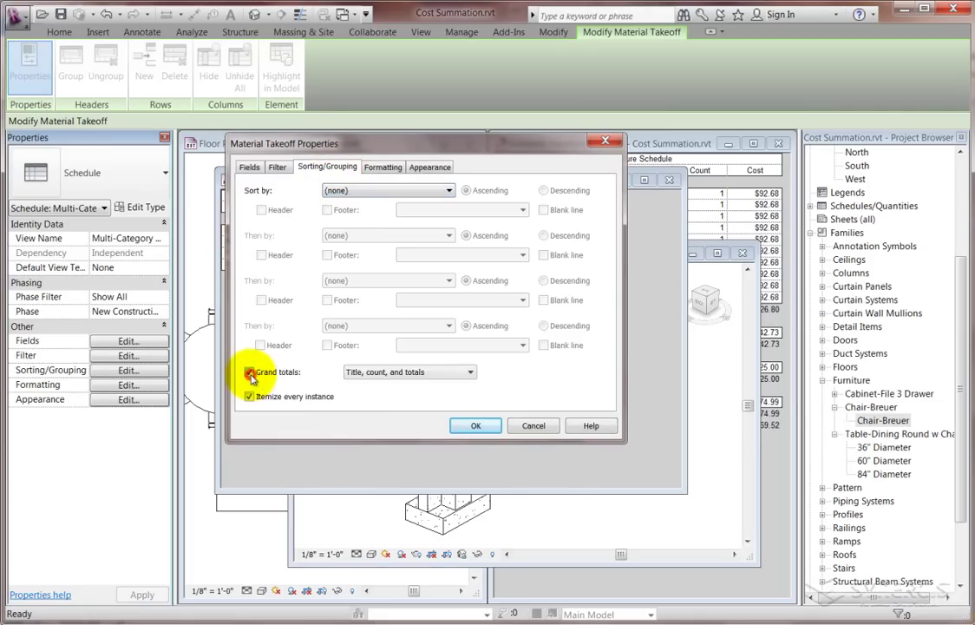
{"action": "left_click", "coordinate": [394, 191]}
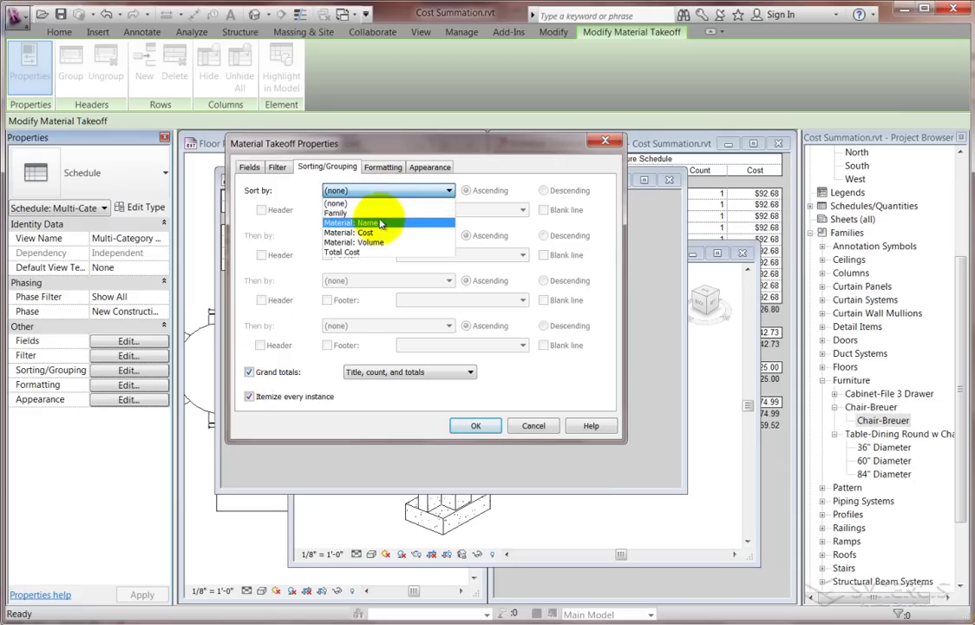
{"action": "left_click", "coordinate": [377, 223]}
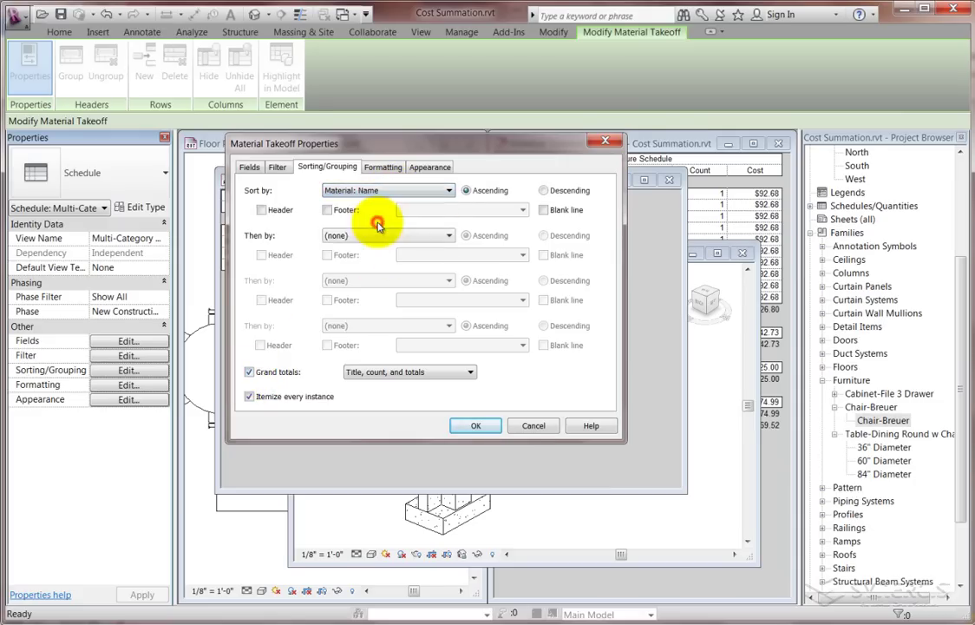
{"action": "left_click", "coordinate": [476, 425]}
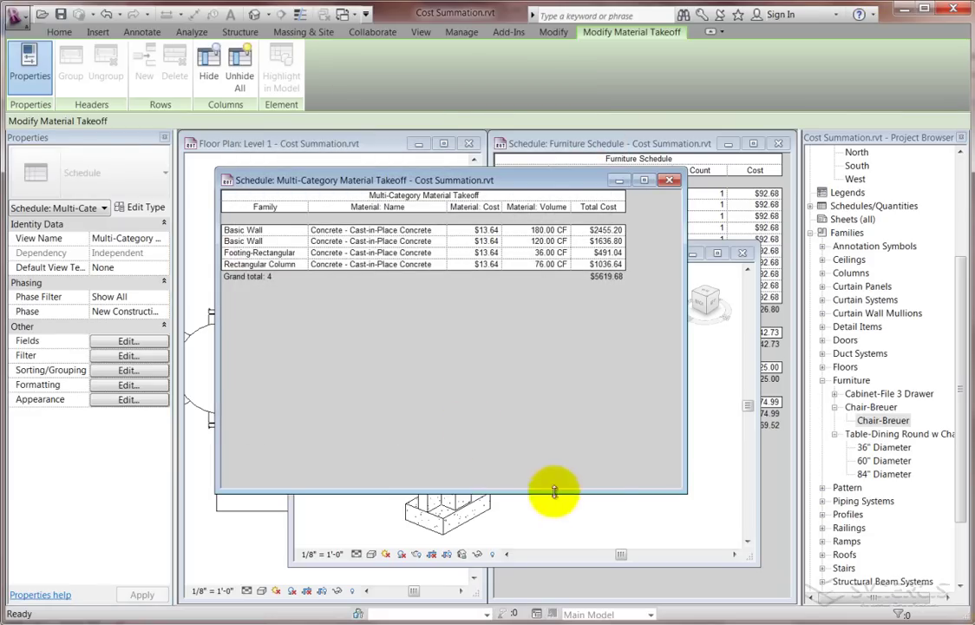
Shrink the takeoff window to expose the 3D view and activate Floor Plan: Level 1.
{"action": "left_click_drag", "start_coordinate": [603, 492], "coordinate": [632, 310]}
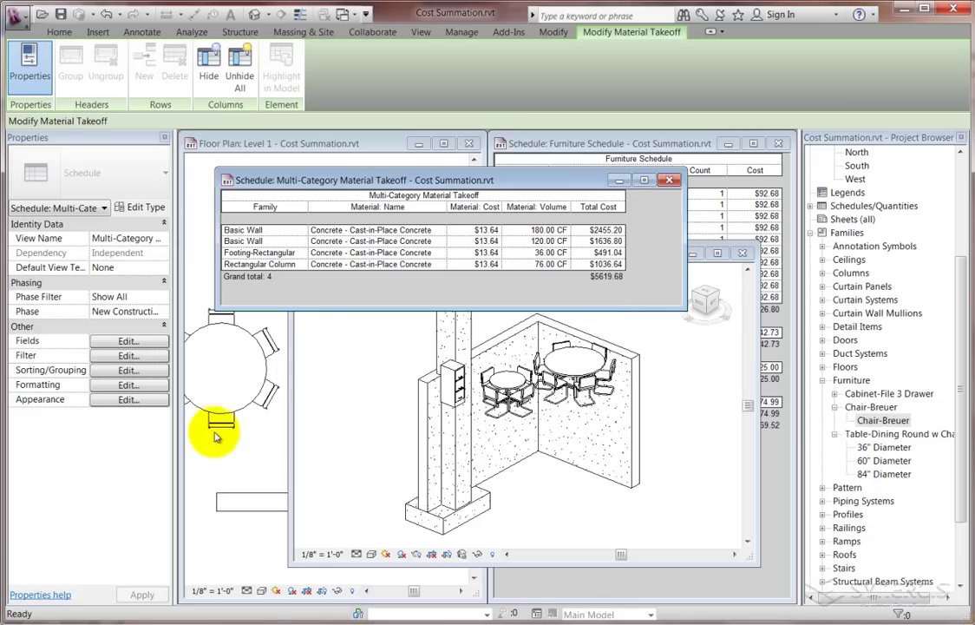
{"action": "left_click", "coordinate": [228, 457]}
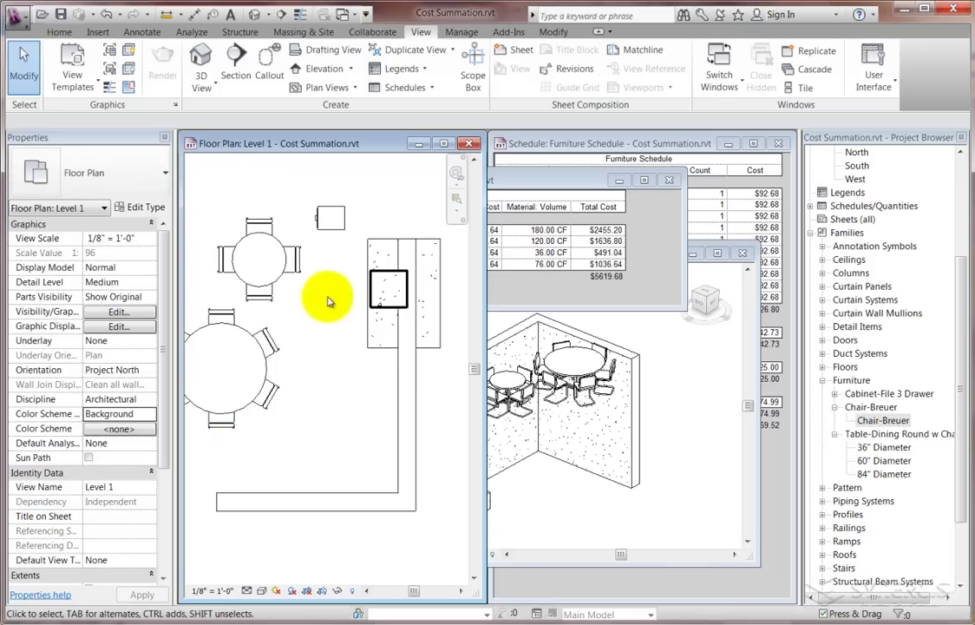
Start the Wall tool with the Exterior - Brick and CMU on MTL. Stud type.
{"action": "left_click", "coordinate": [53, 31]}
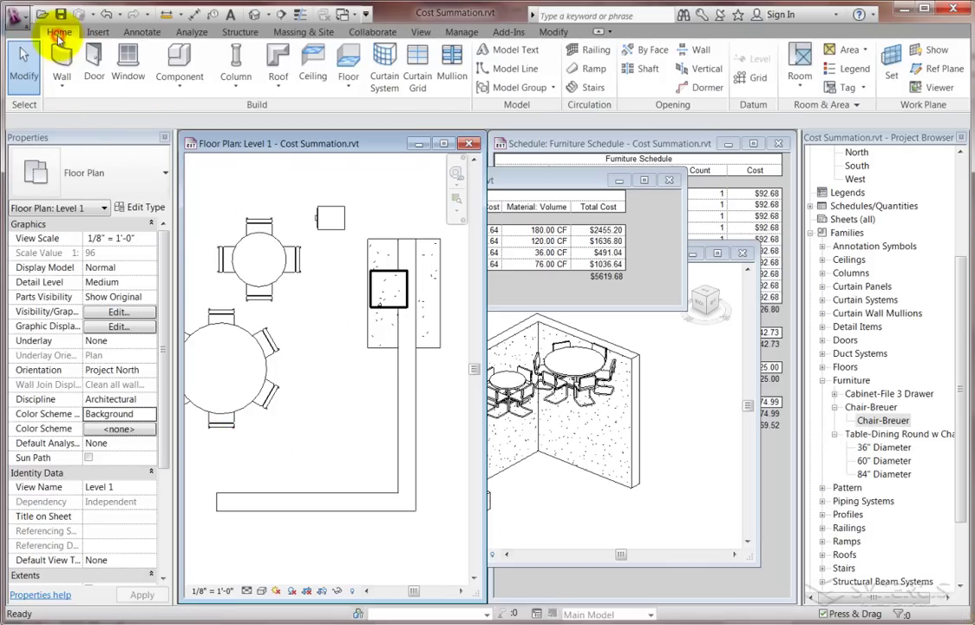
{"action": "left_click", "coordinate": [65, 61]}
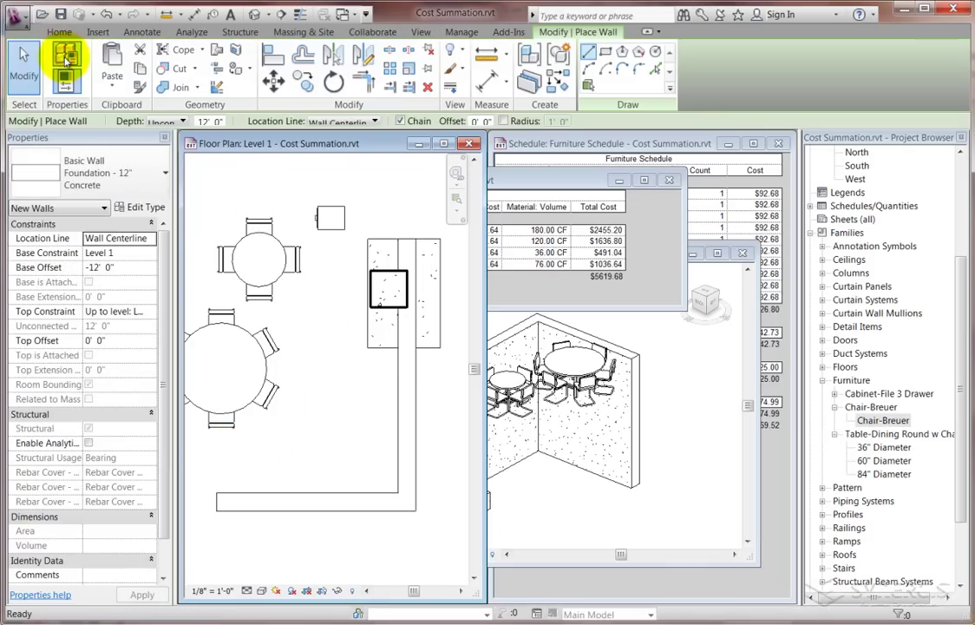
{"action": "left_click", "coordinate": [146, 160]}
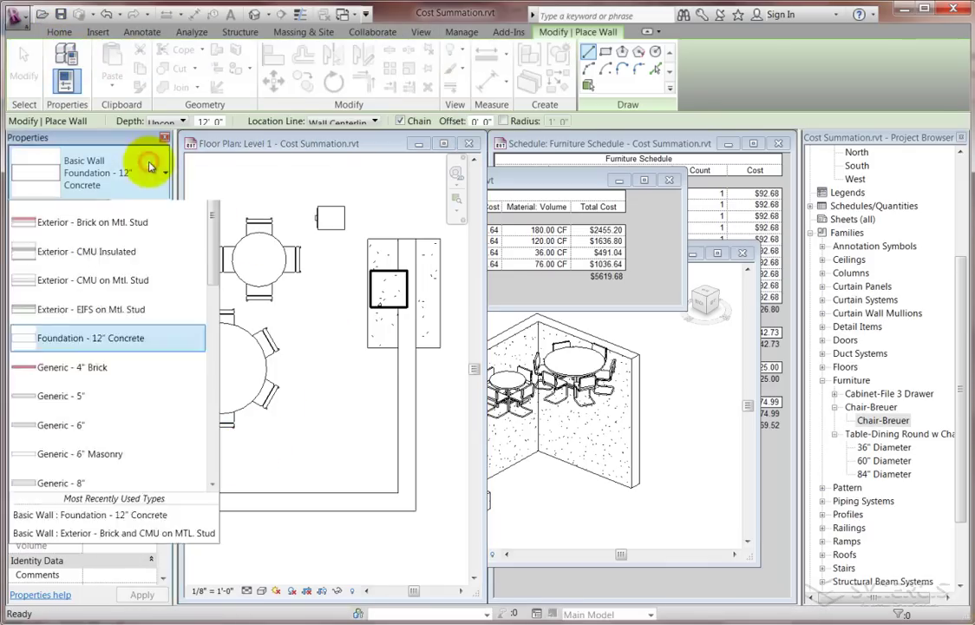
{"action": "left_click", "coordinate": [126, 230]}
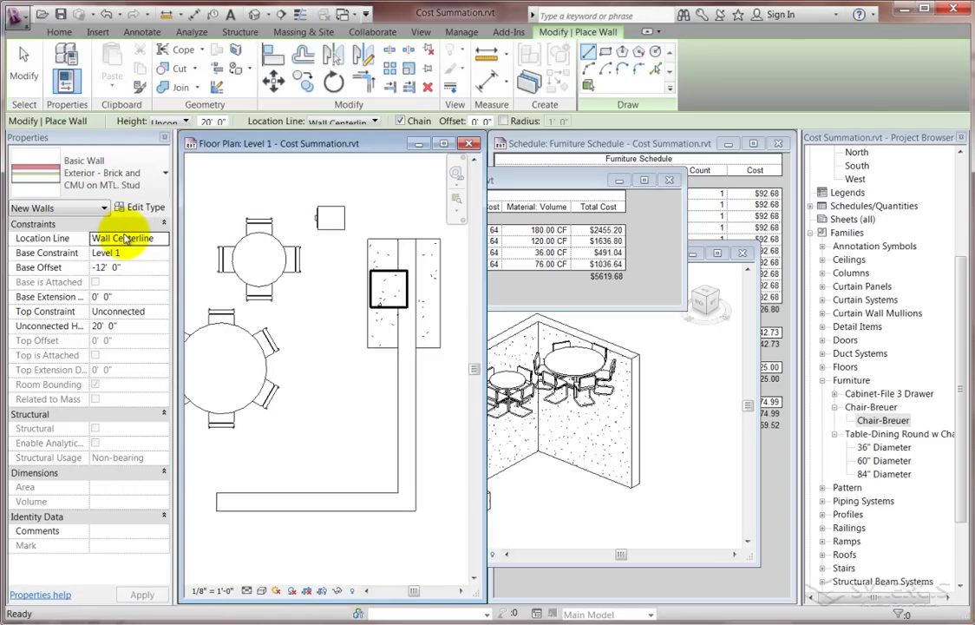
Review the wall type's layer materials in its structure without making changes.
{"action": "left_click", "coordinate": [146, 207]}
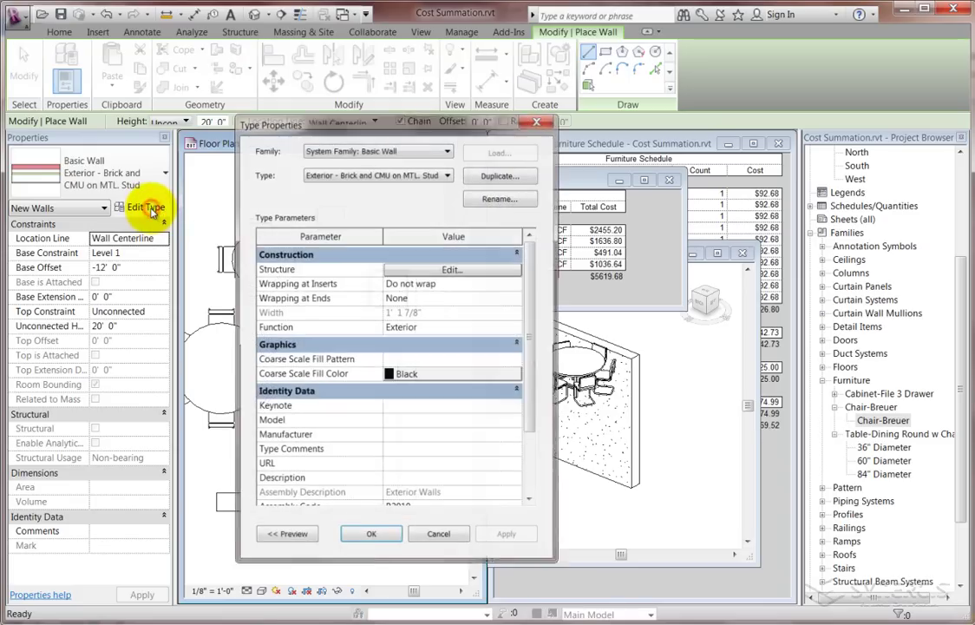
{"action": "left_click", "coordinate": [428, 269]}
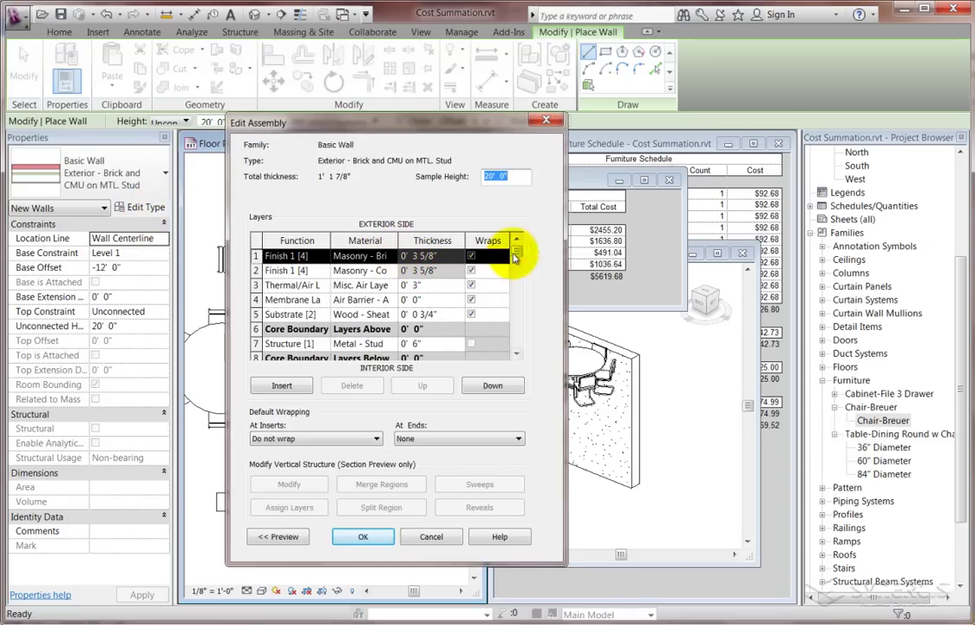
{"action": "left_click", "coordinate": [359, 270]}
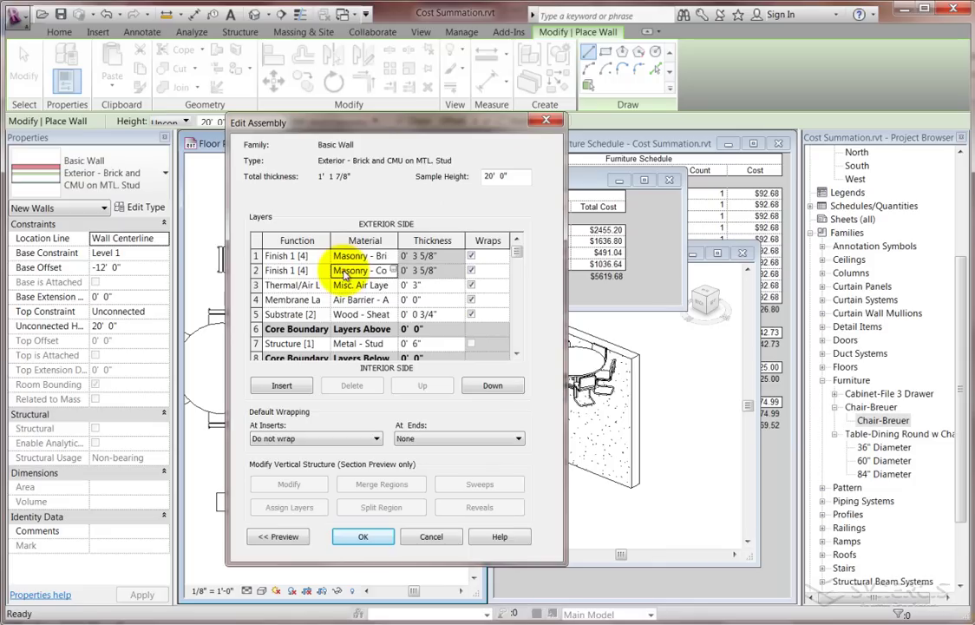
{"action": "left_click", "coordinate": [347, 314]}
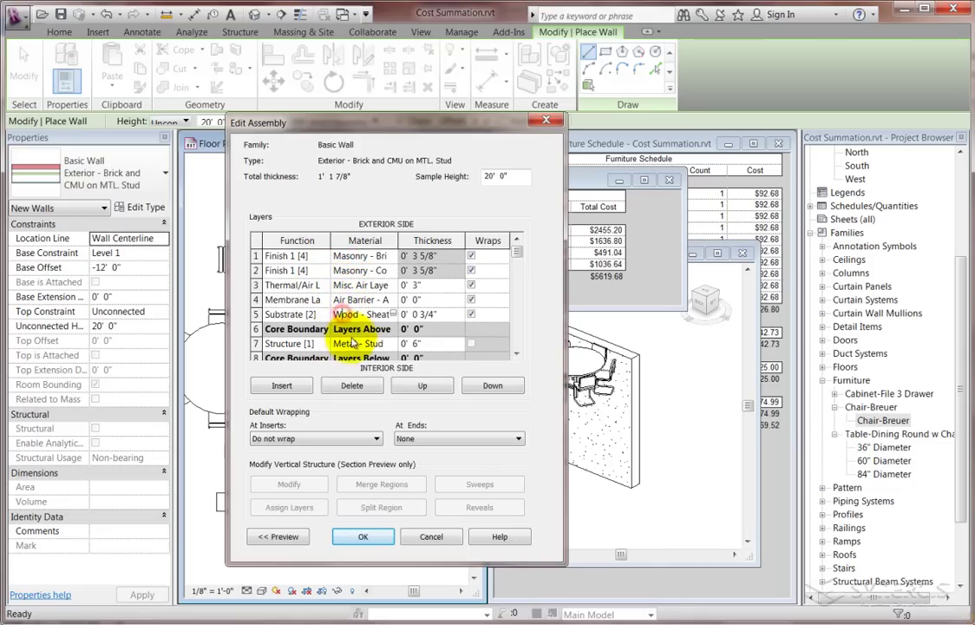
{"action": "left_click", "coordinate": [347, 344]}
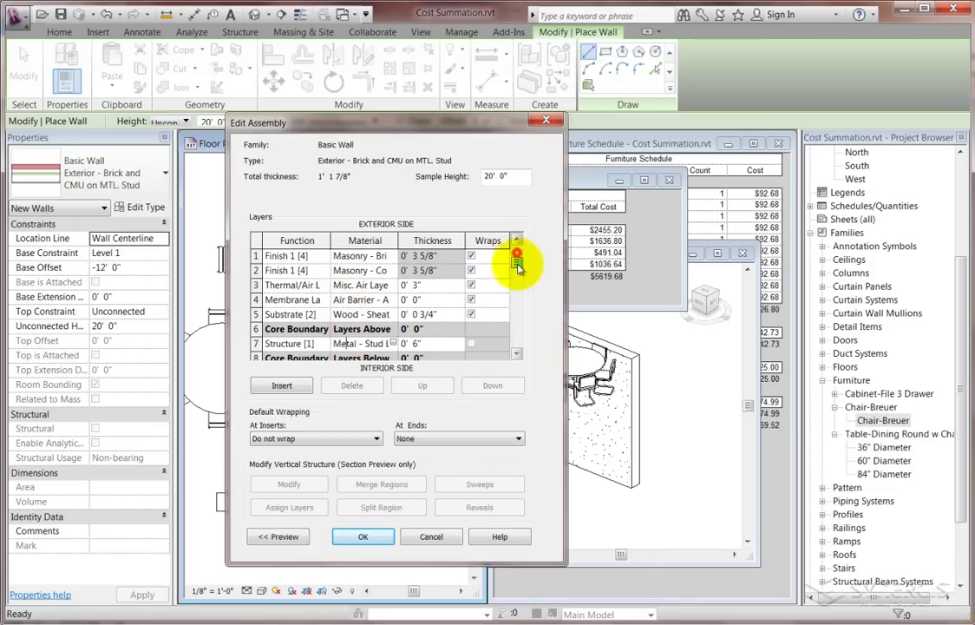
{"action": "left_click_drag", "start_coordinate": [517, 260], "coordinate": [517, 339]}
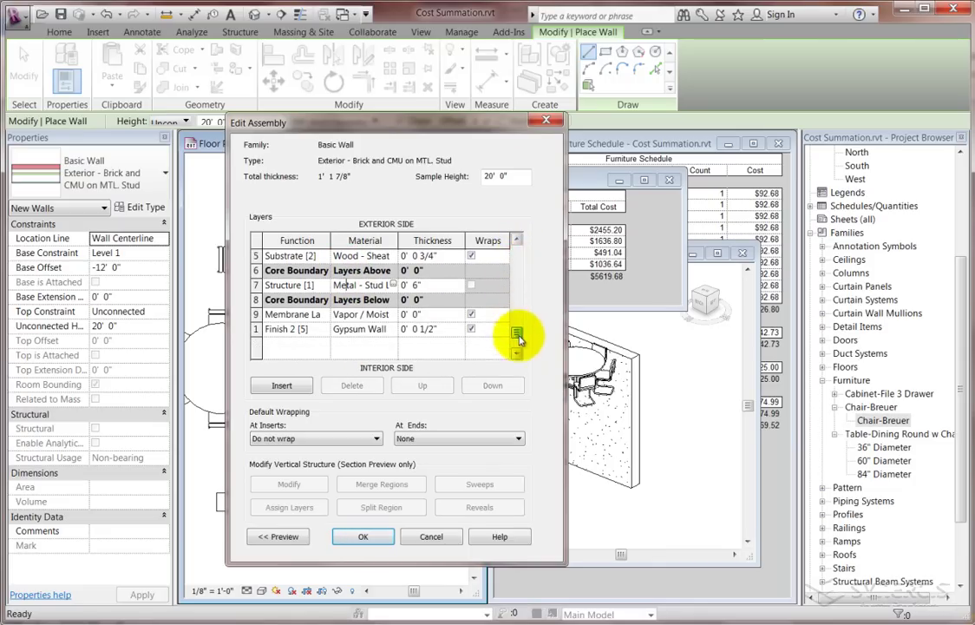
{"action": "left_click", "coordinate": [361, 328]}
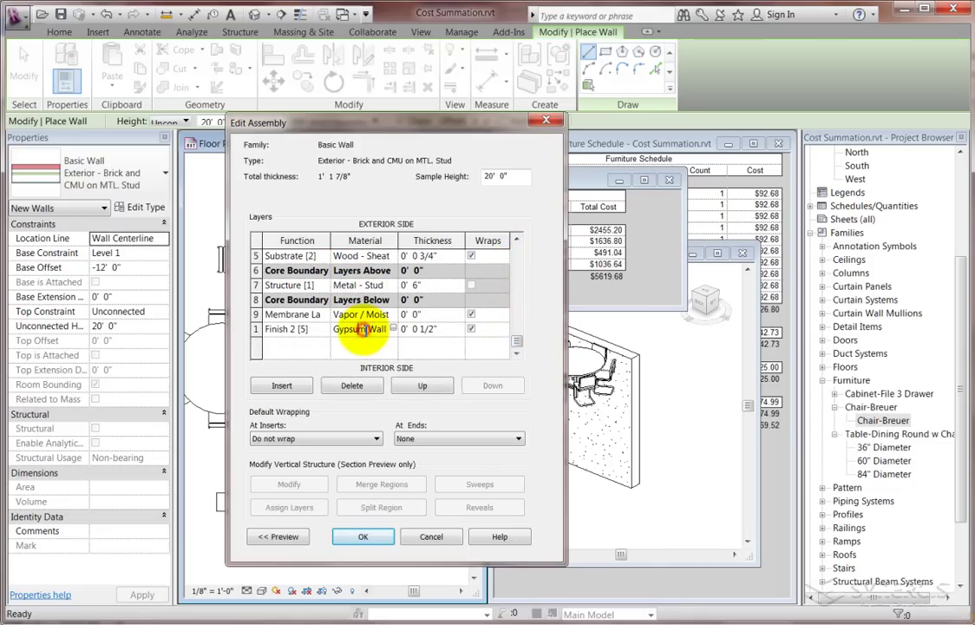
{"action": "left_click", "coordinate": [427, 538]}
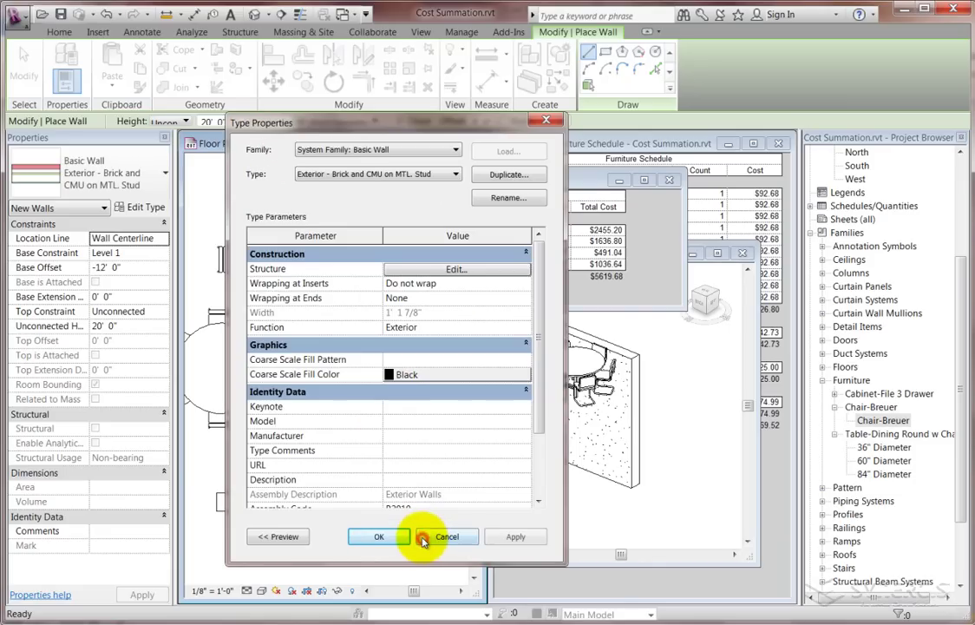
{"action": "left_click", "coordinate": [373, 538]}
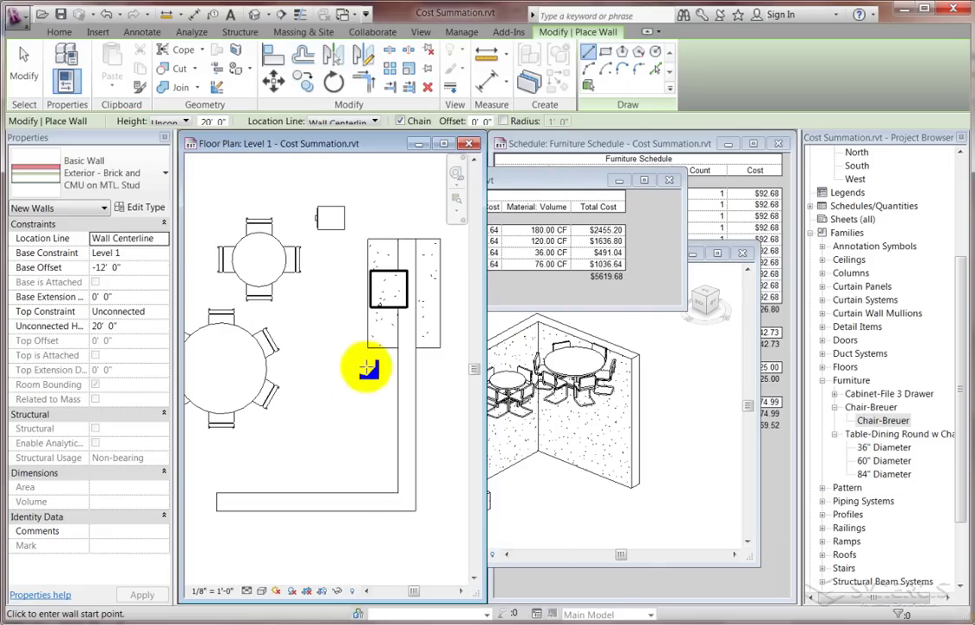
Set the wall Base Offset to 0 and Unconnected Height to 14'.
{"action": "left_click", "coordinate": [120, 267]}
{"action": "left_click", "coordinate": [139, 267]}
{"action": "double_click", "coordinate": [139, 268]}
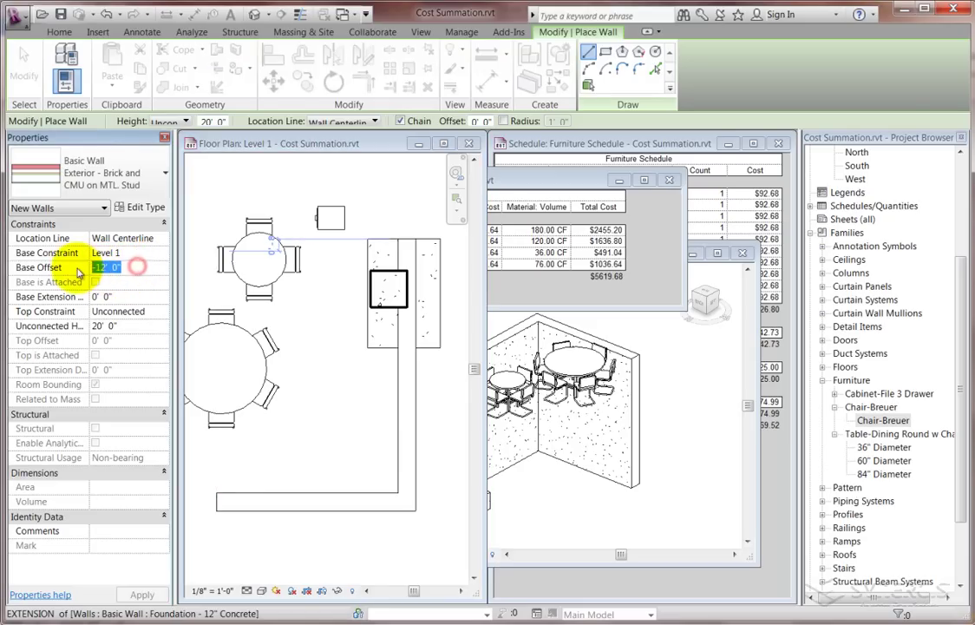
{"action": "type", "text": "0"}
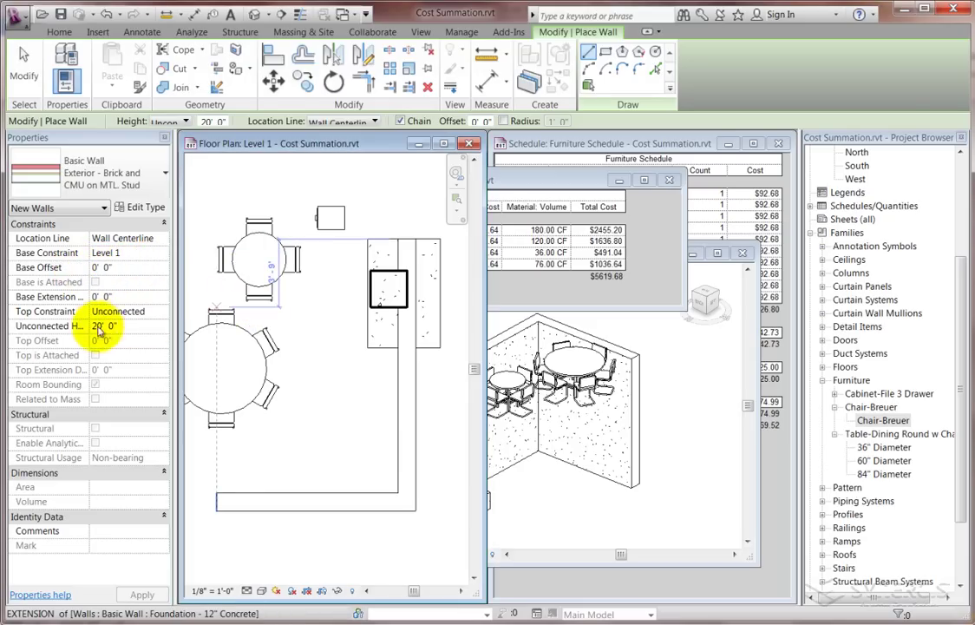
{"action": "left_click", "coordinate": [98, 326]}
{"action": "double_click", "coordinate": [99, 327]}
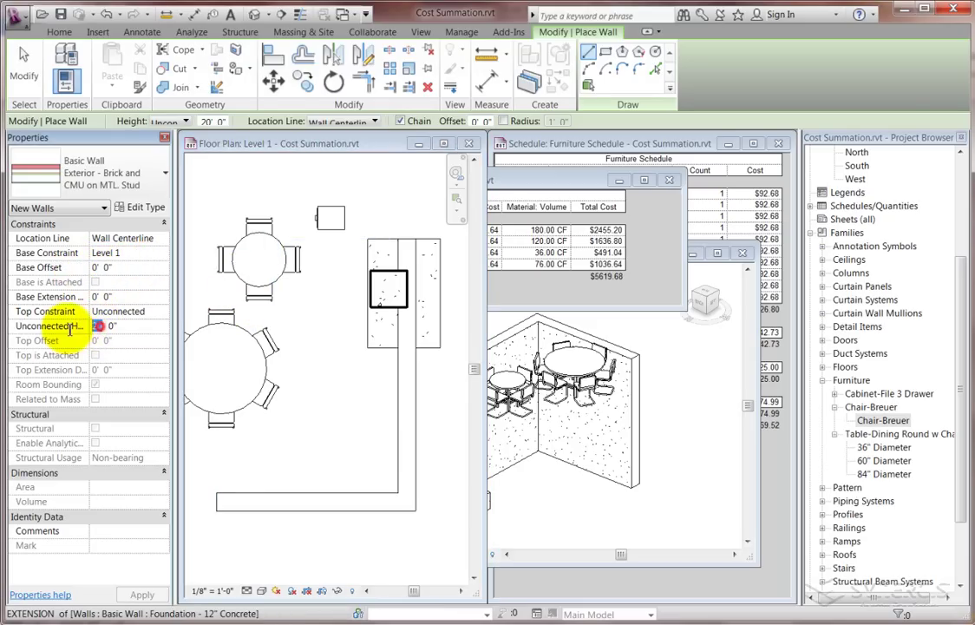
{"action": "type", "text": "14"}
{"action": "key", "text": "Return"}
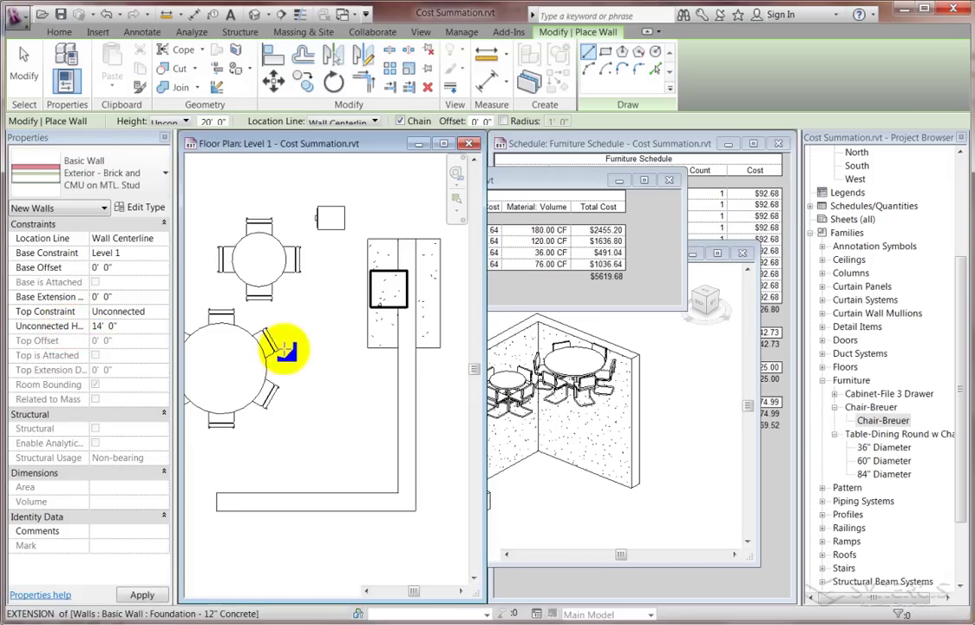
Draw the L of walls along the right and bottom foundation runs, then select the vertical wall.
{"action": "left_click", "coordinate": [408, 252]}
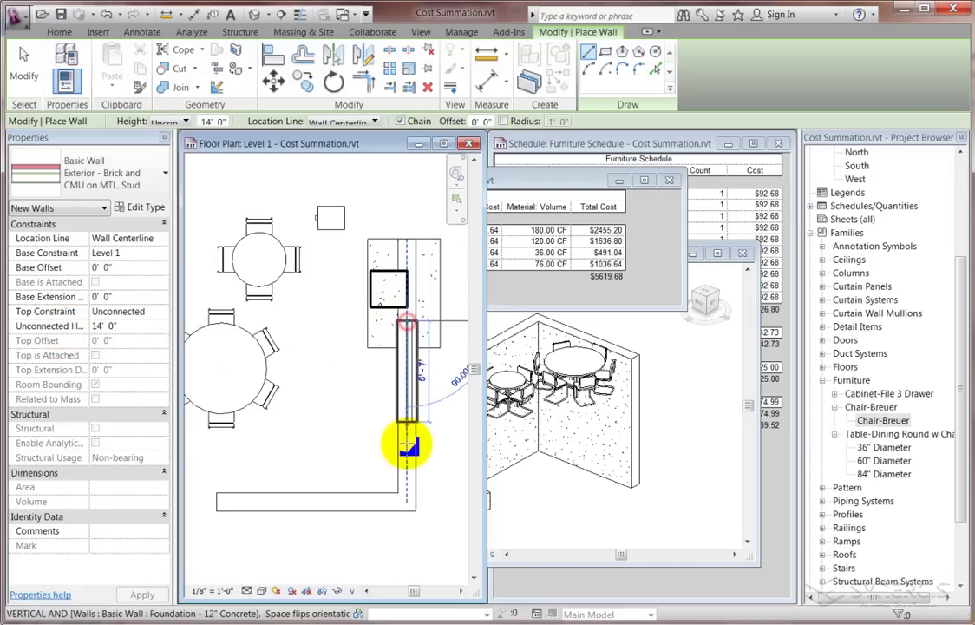
{"action": "left_click", "coordinate": [405, 501]}
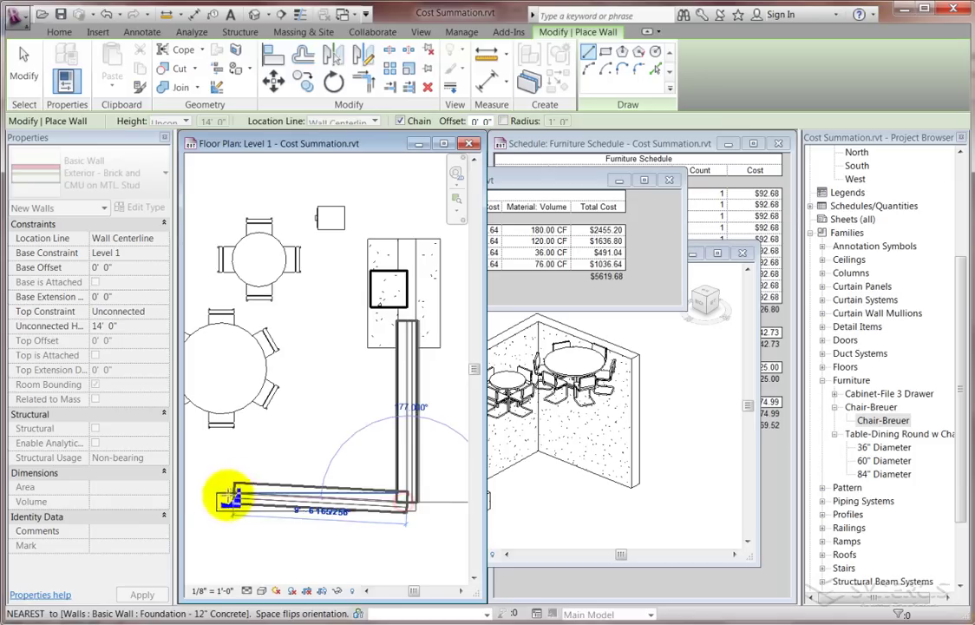
{"action": "left_click", "coordinate": [217, 503]}
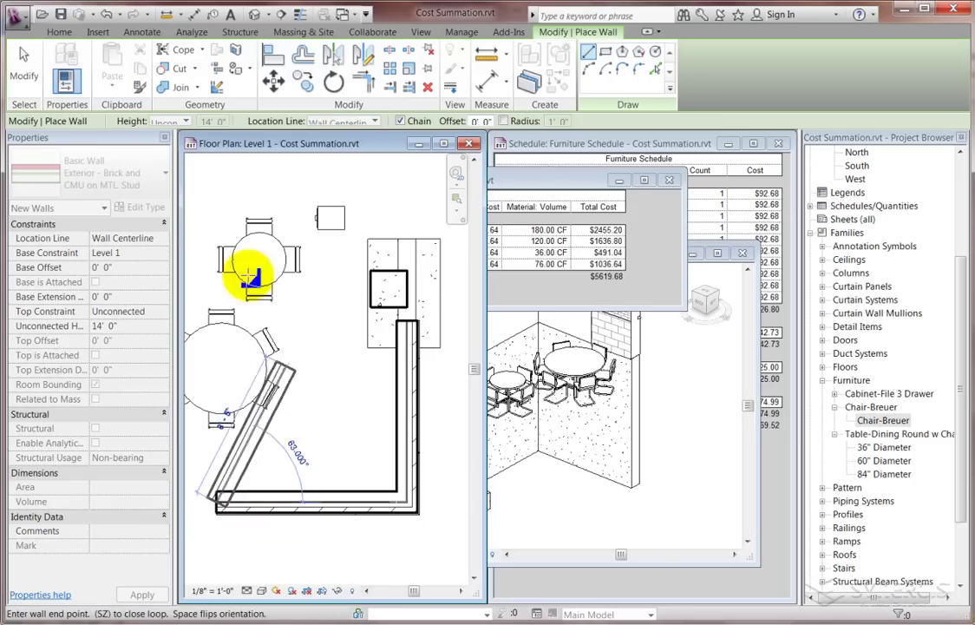
{"action": "left_click", "coordinate": [23, 76]}
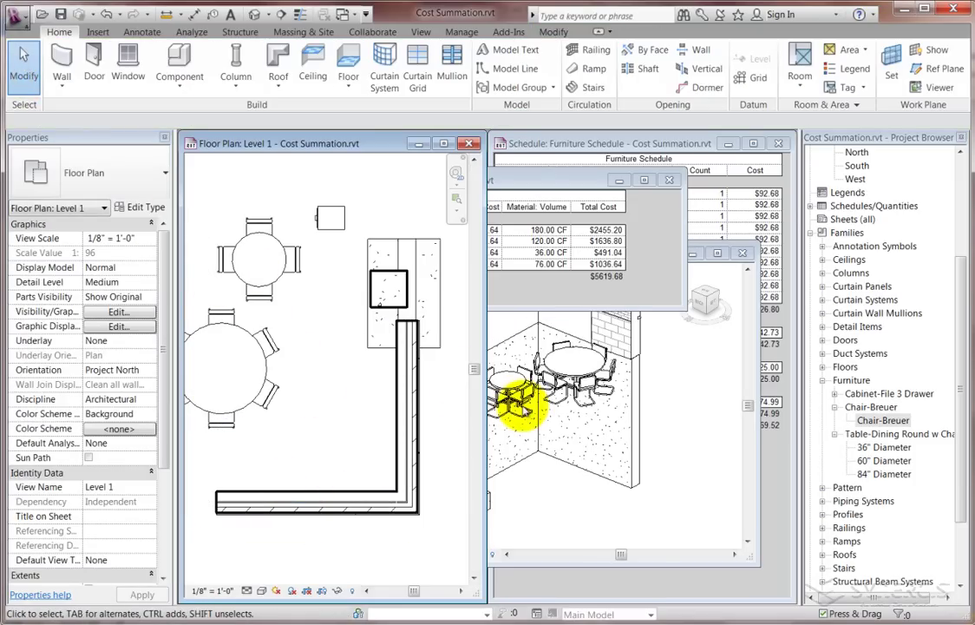
{"action": "left_click", "coordinate": [400, 426]}
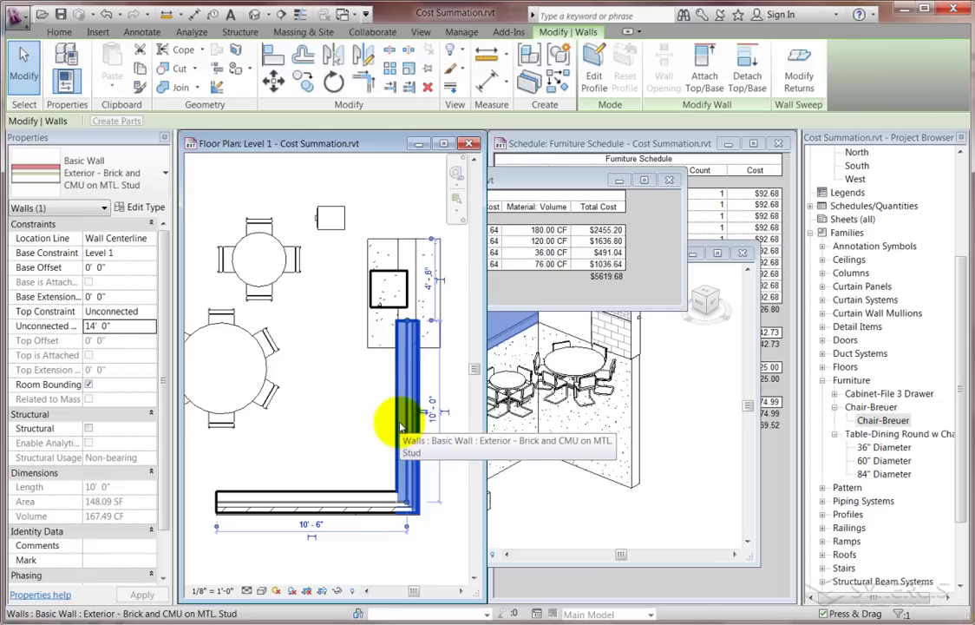
Create a new Material Takeoff schedule for the Walls category.
{"action": "left_click", "coordinate": [421, 32]}
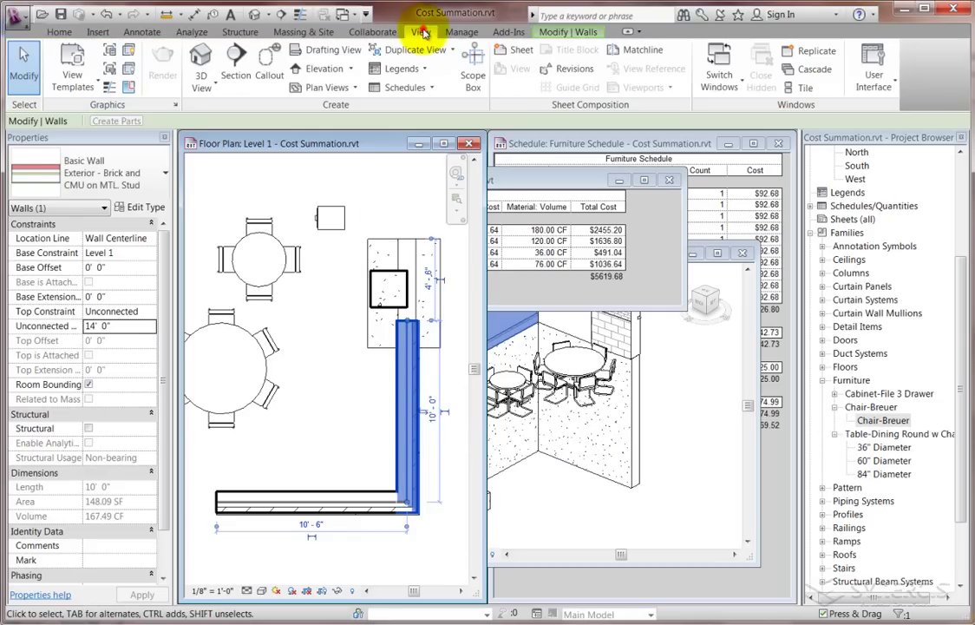
{"action": "left_click", "coordinate": [395, 86]}
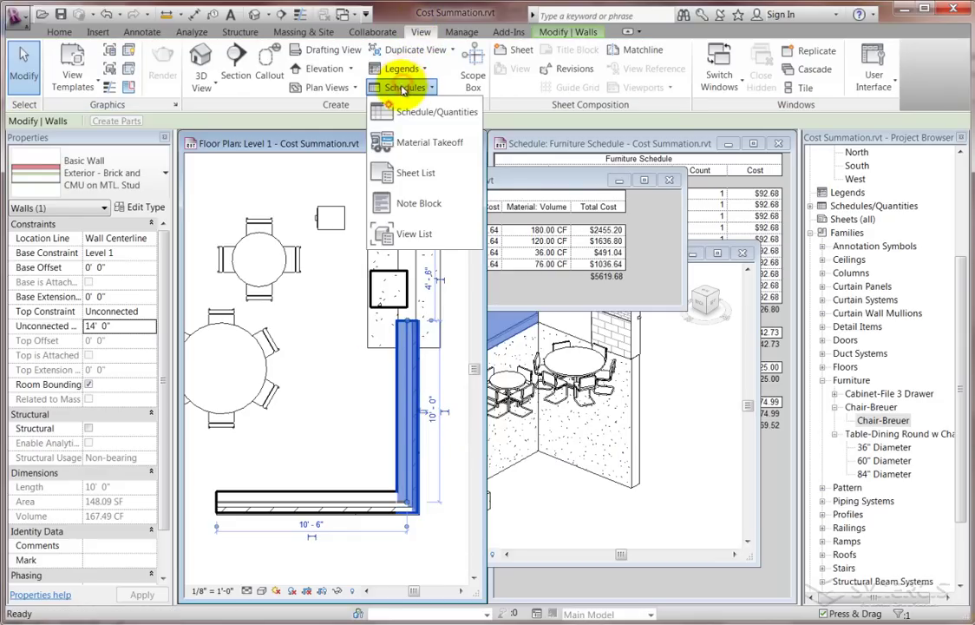
{"action": "left_click", "coordinate": [397, 141]}
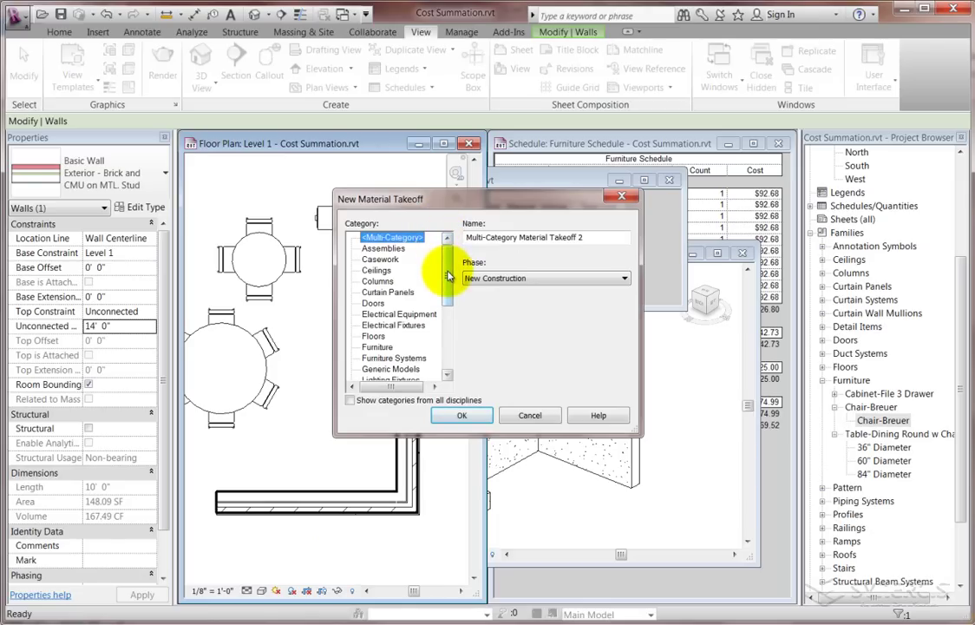
{"action": "left_click_drag", "start_coordinate": [448, 276], "coordinate": [451, 326]}
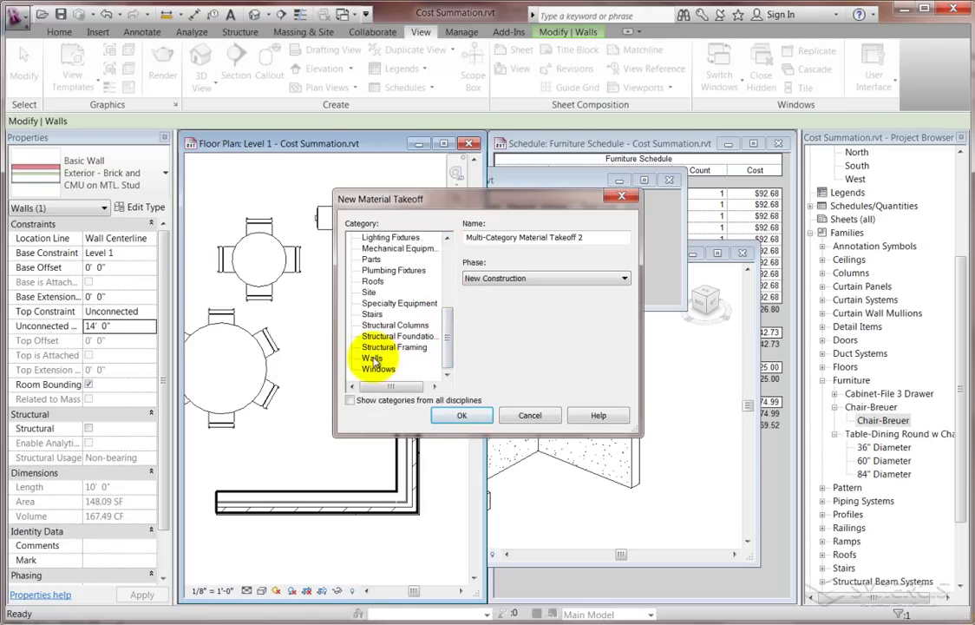
{"action": "left_click", "coordinate": [460, 414]}
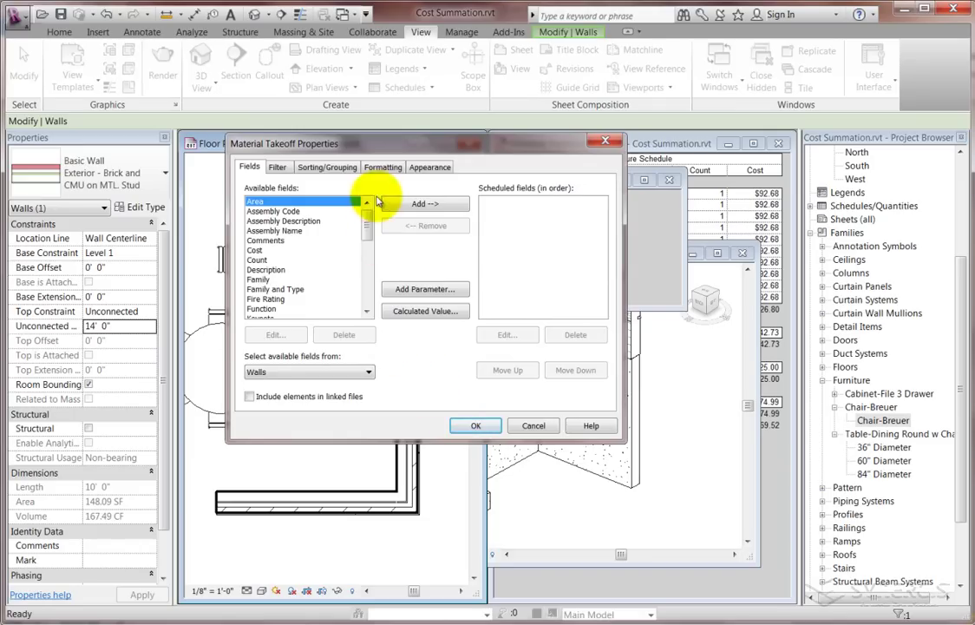
Add Material: Name, Material: Cost and Material: Area, then start a calculated value after Area.
{"action": "left_click_drag", "start_coordinate": [366, 223], "coordinate": [366, 269]}
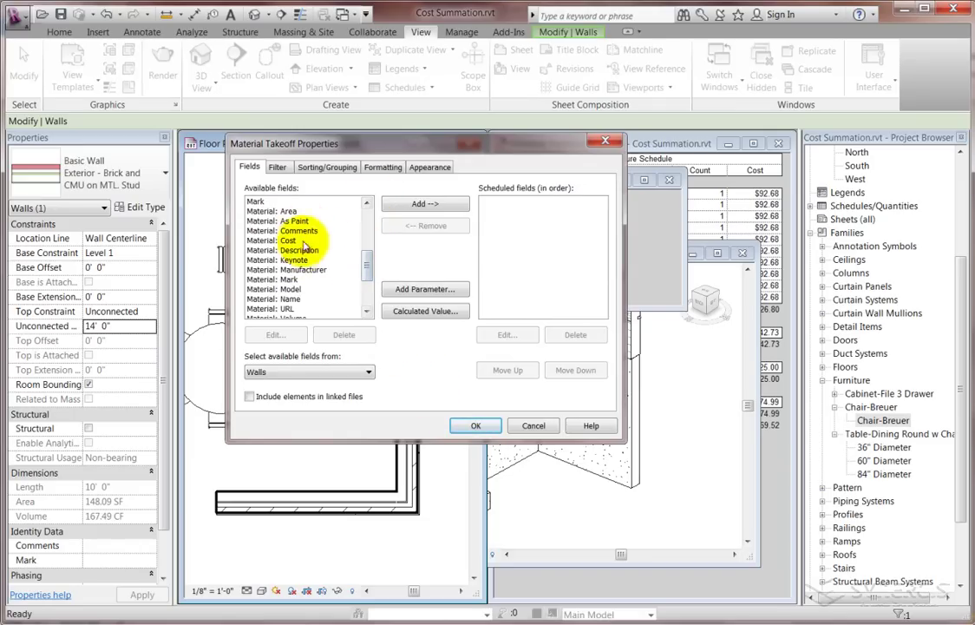
{"action": "double_click", "coordinate": [288, 299]}
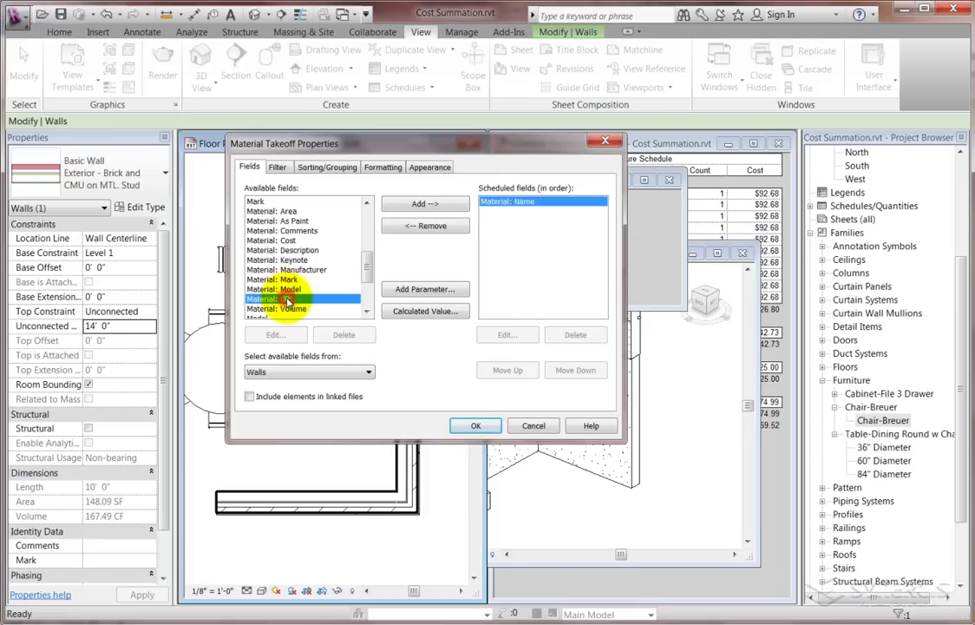
{"action": "double_click", "coordinate": [260, 240]}
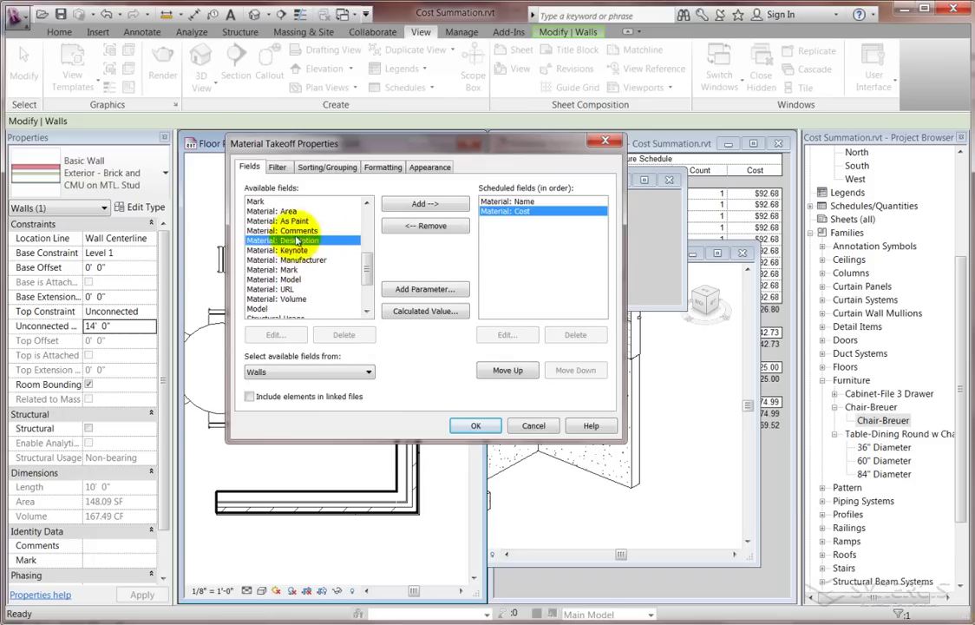
{"action": "double_click", "coordinate": [282, 211]}
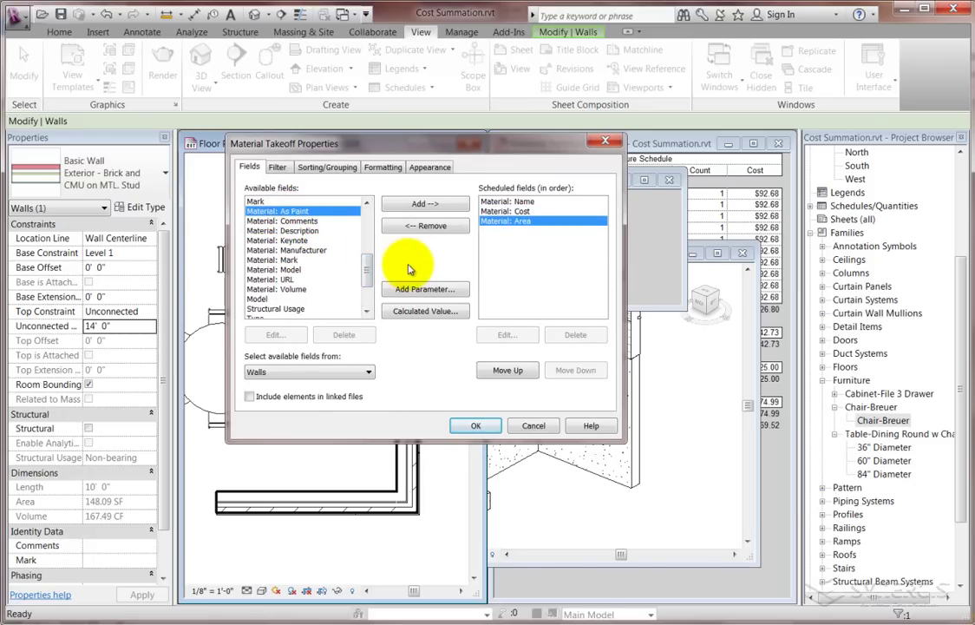
{"action": "left_click", "coordinate": [505, 211]}
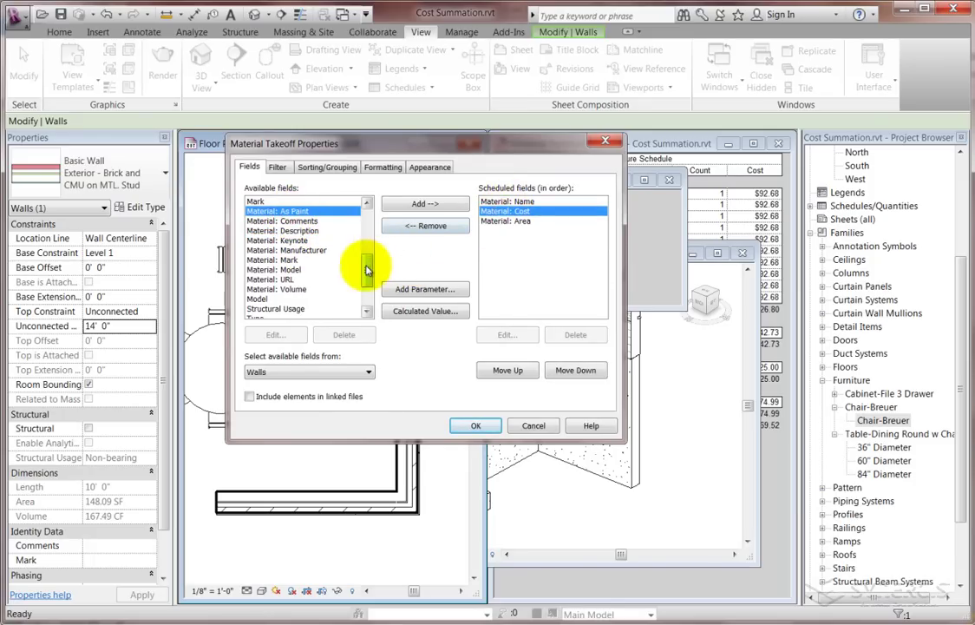
{"action": "left_click_drag", "start_coordinate": [366, 271], "coordinate": [371, 223]}
{"action": "left_click", "coordinate": [253, 241]}
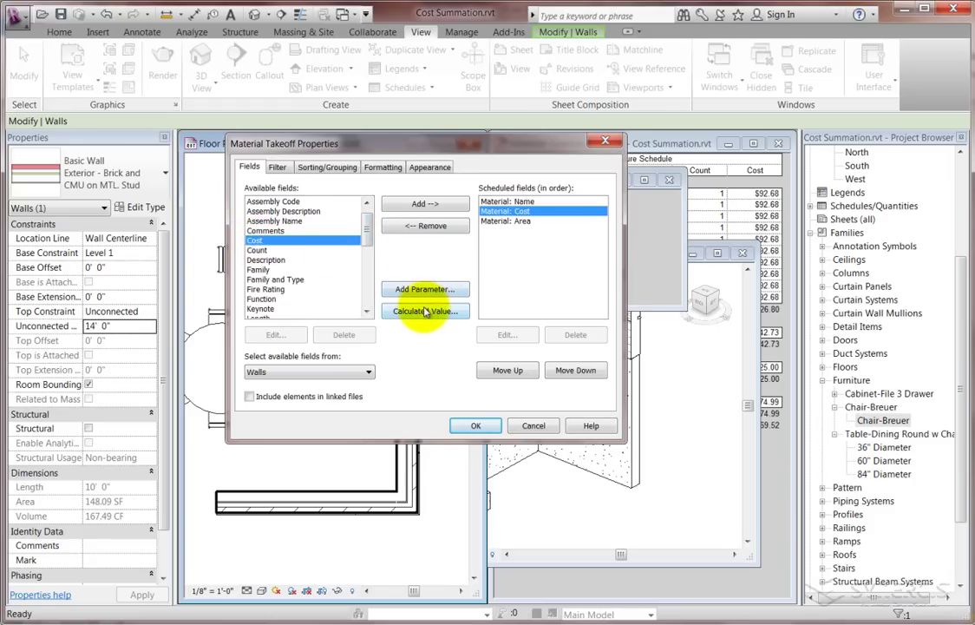
{"action": "left_click", "coordinate": [510, 220]}
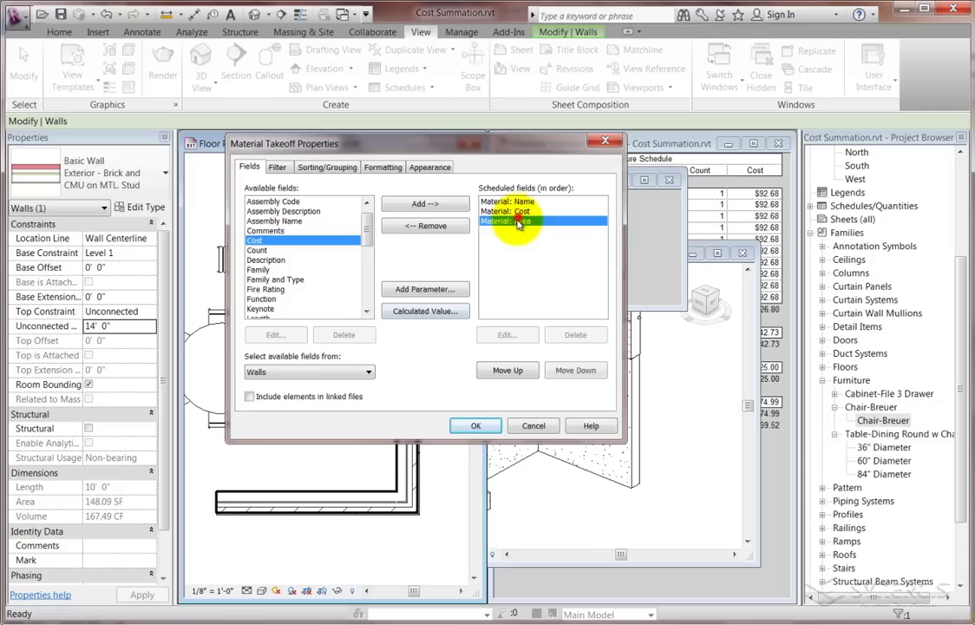
{"action": "left_click", "coordinate": [420, 310]}
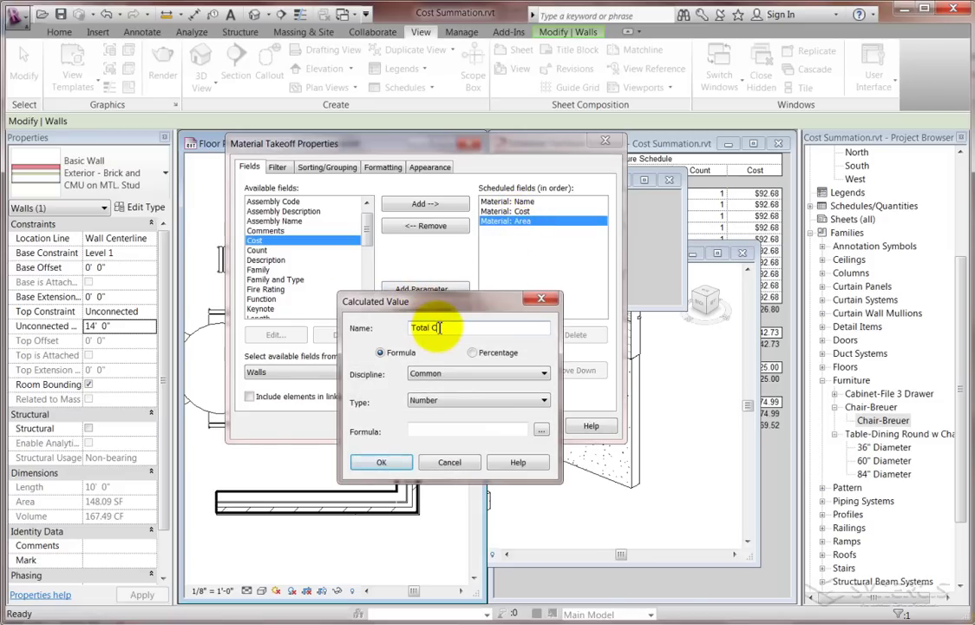
Make Total Cost a Currency field with formula Material: Area / 1 SF * Material: Cost.
{"action": "left_click", "coordinate": [425, 401]}
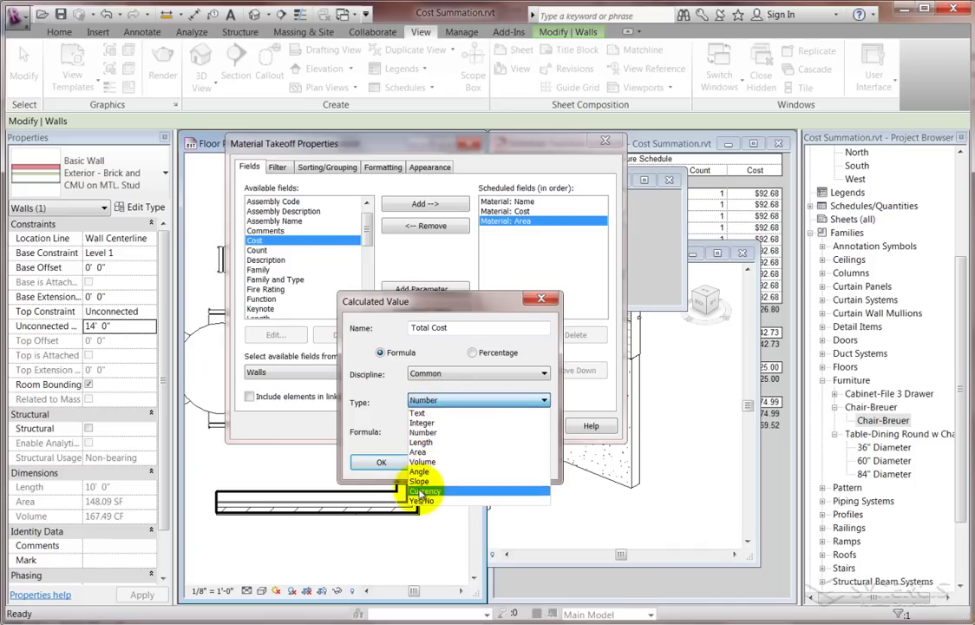
{"action": "left_click", "coordinate": [425, 491]}
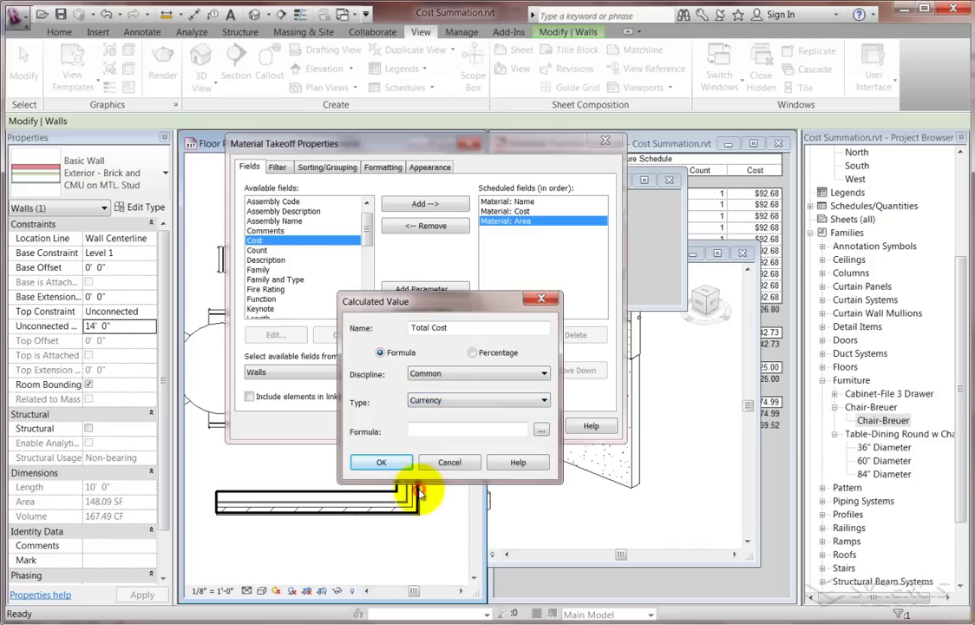
{"action": "left_click", "coordinate": [541, 431]}
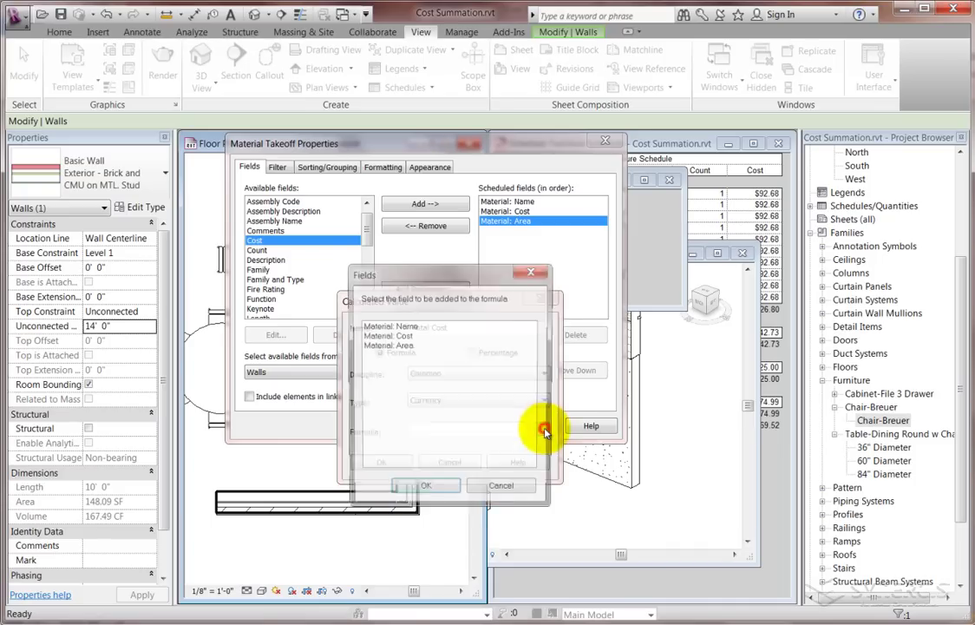
{"action": "left_click", "coordinate": [403, 346]}
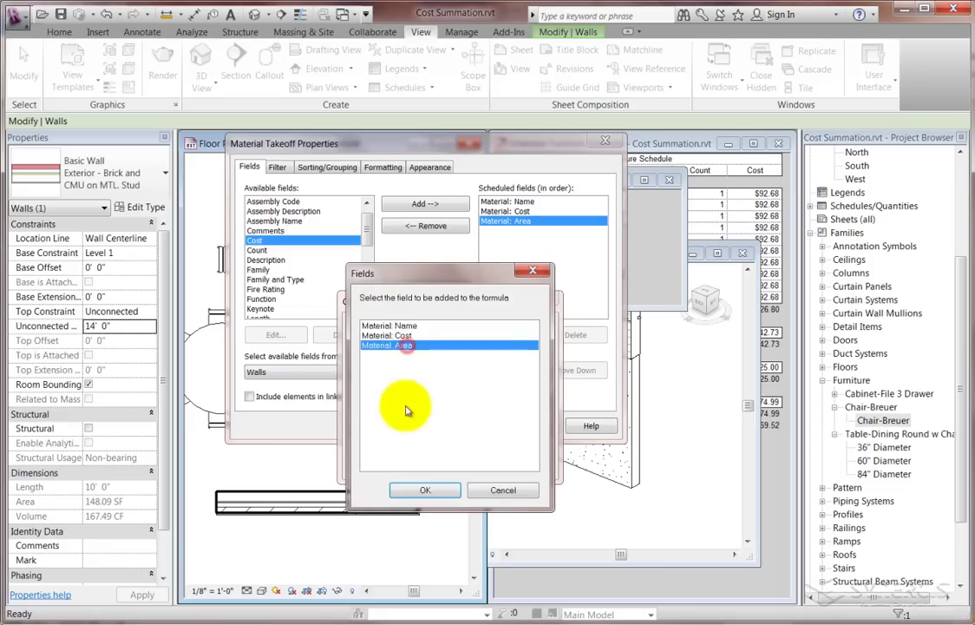
{"action": "left_click", "coordinate": [423, 491]}
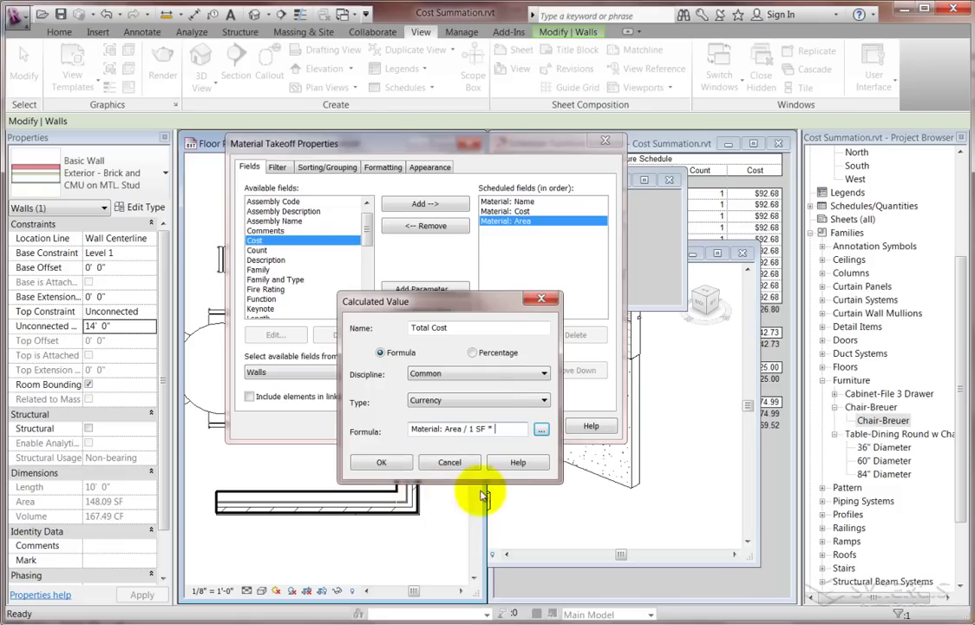
{"action": "left_click", "coordinate": [541, 429]}
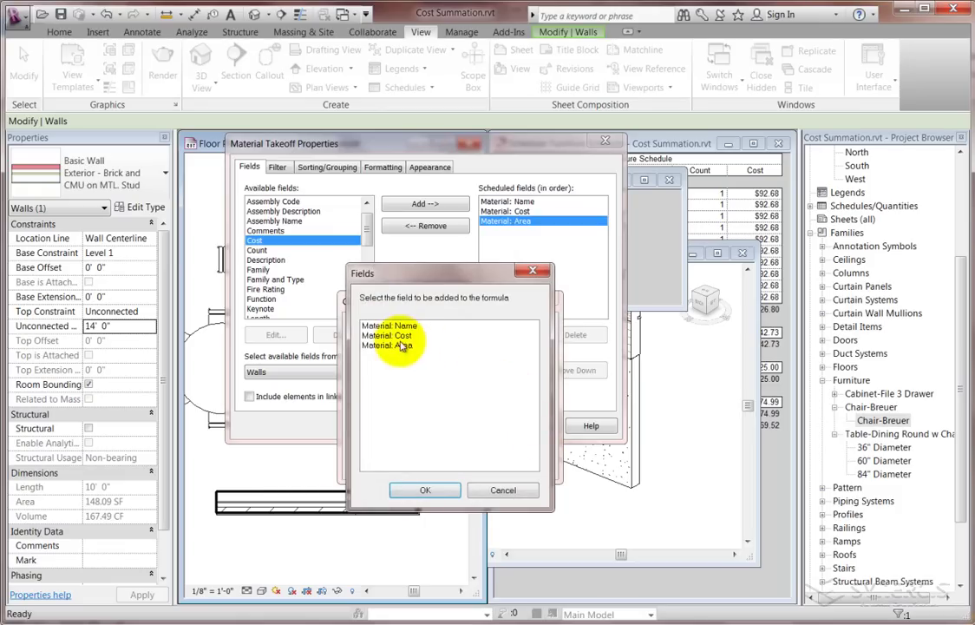
{"action": "left_click", "coordinate": [387, 336]}
{"action": "left_click", "coordinate": [420, 490]}
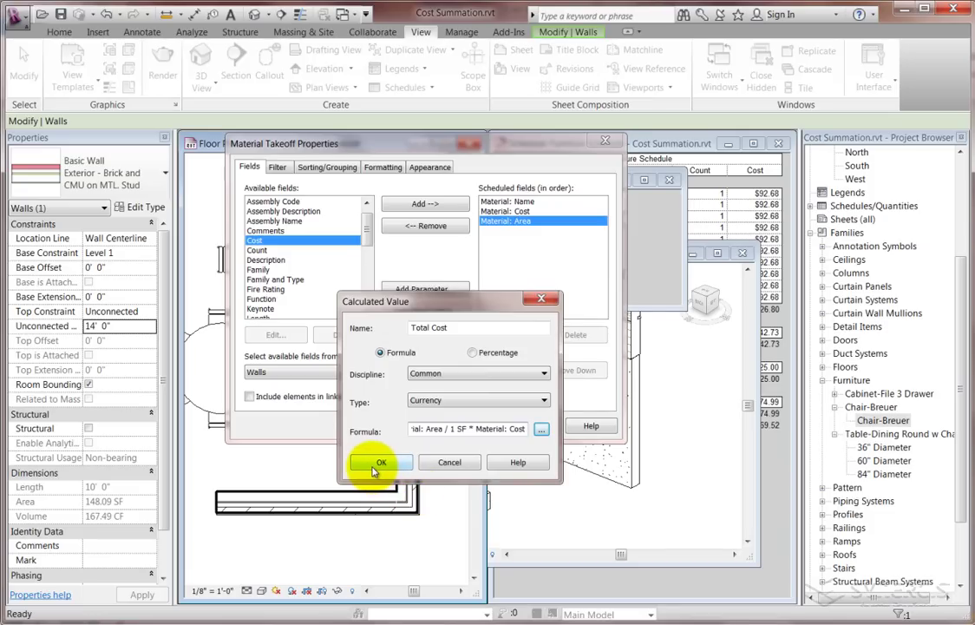
{"action": "left_click", "coordinate": [377, 465]}
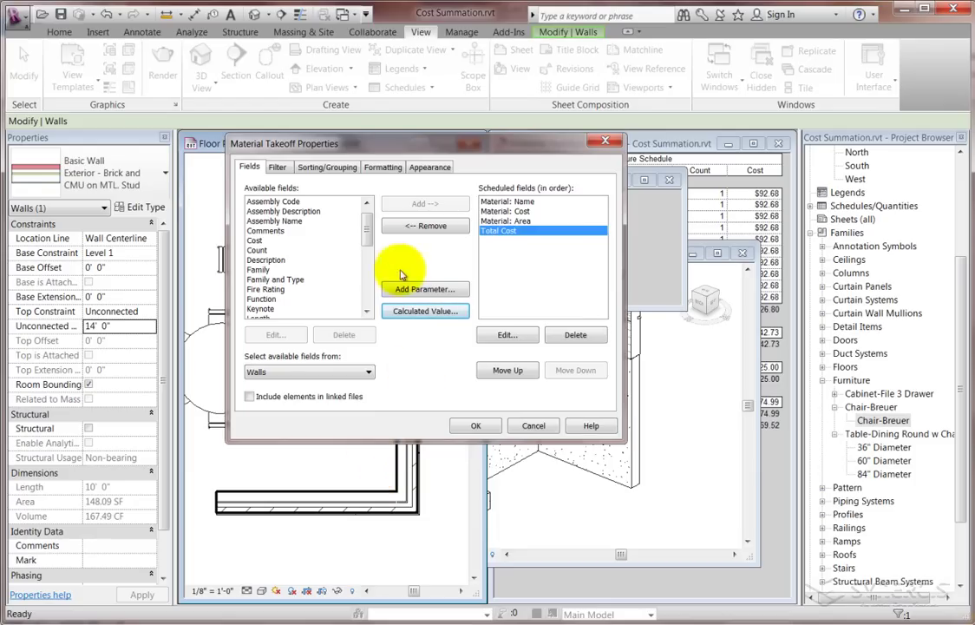
Right-align Material: Cost and show its values with a $ unit symbol.
{"action": "left_click", "coordinate": [379, 167]}
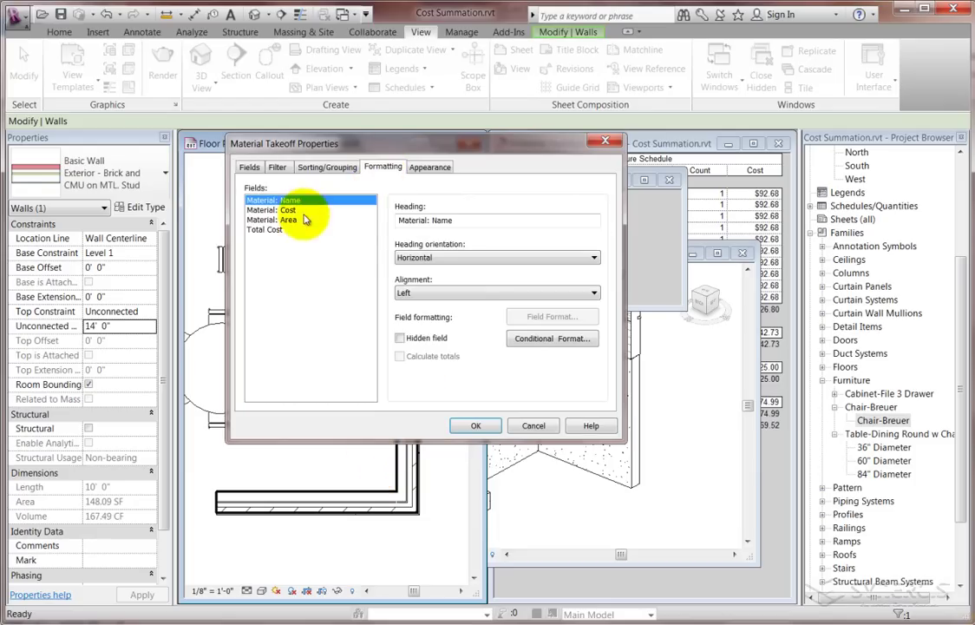
{"action": "left_click", "coordinate": [276, 209]}
{"action": "left_click", "coordinate": [428, 293]}
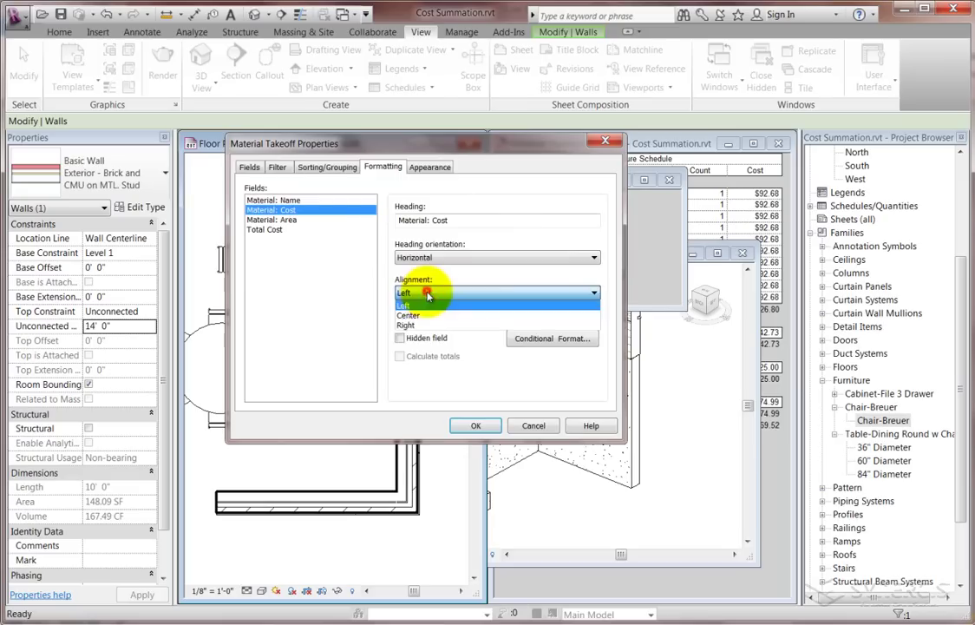
{"action": "left_click", "coordinate": [354, 321]}
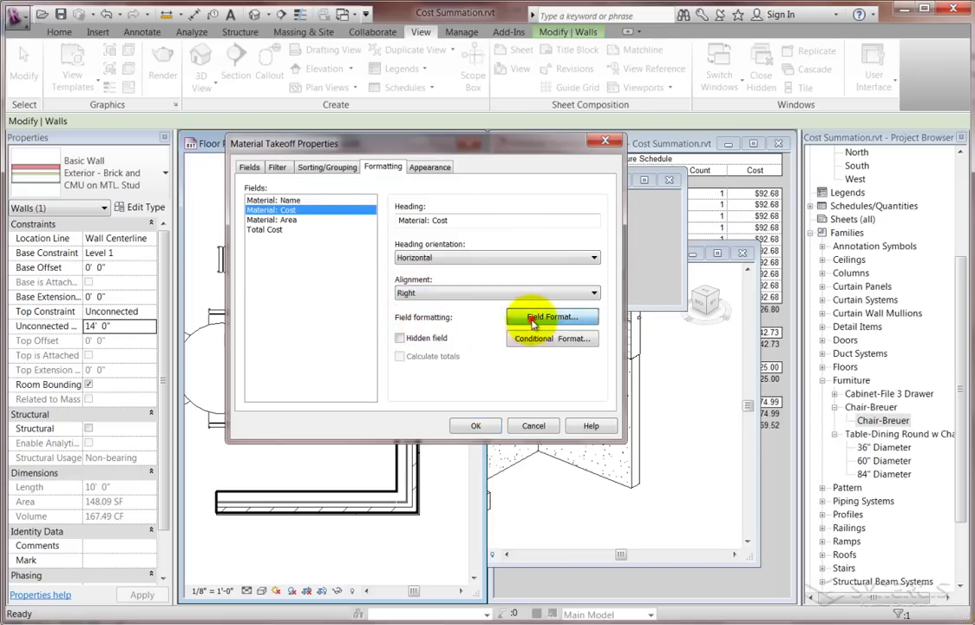
{"action": "left_click", "coordinate": [559, 318]}
{"action": "left_click", "coordinate": [432, 326]}
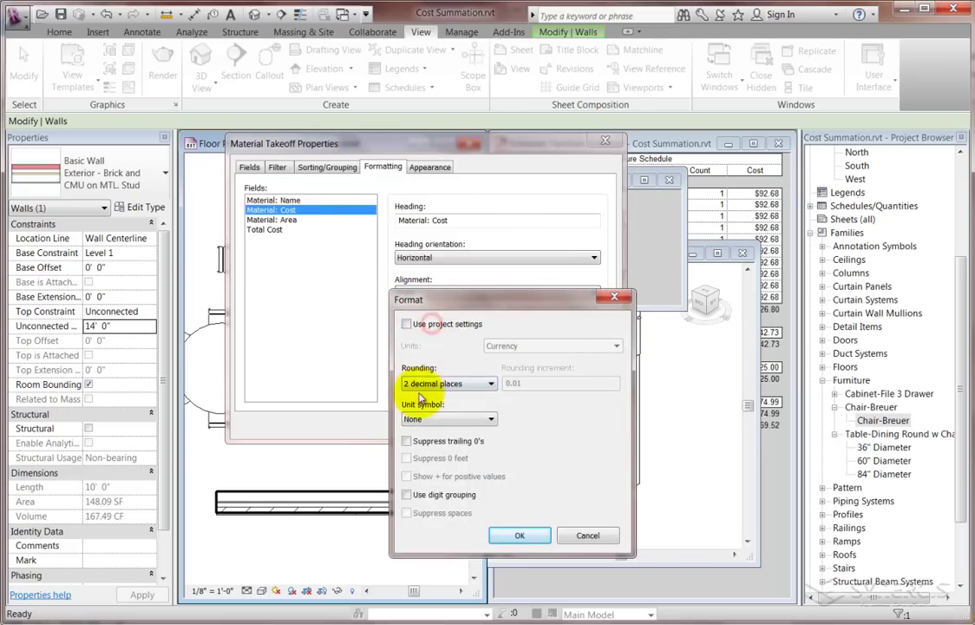
{"action": "left_click", "coordinate": [438, 419]}
{"action": "left_click", "coordinate": [411, 441]}
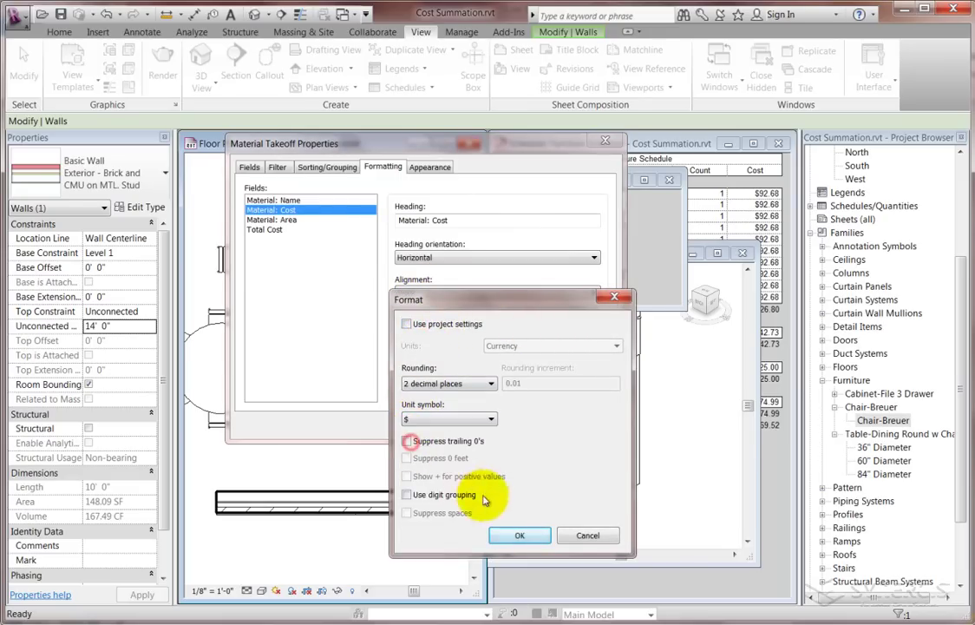
{"action": "left_click", "coordinate": [504, 534]}
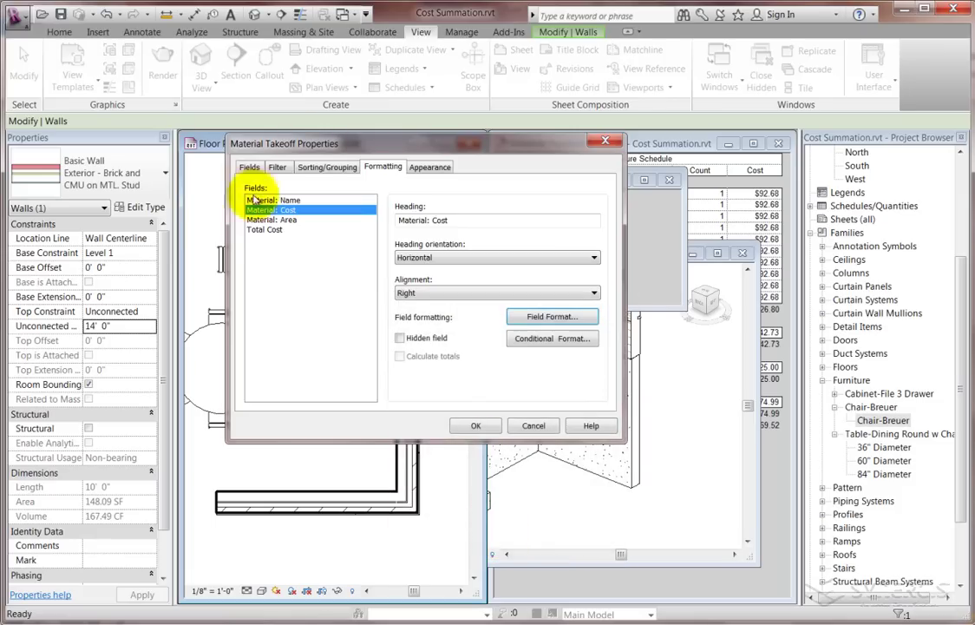
Right-align the Material: Area and Total Cost columns.
{"action": "left_click", "coordinate": [264, 220]}
{"action": "left_click", "coordinate": [415, 291]}
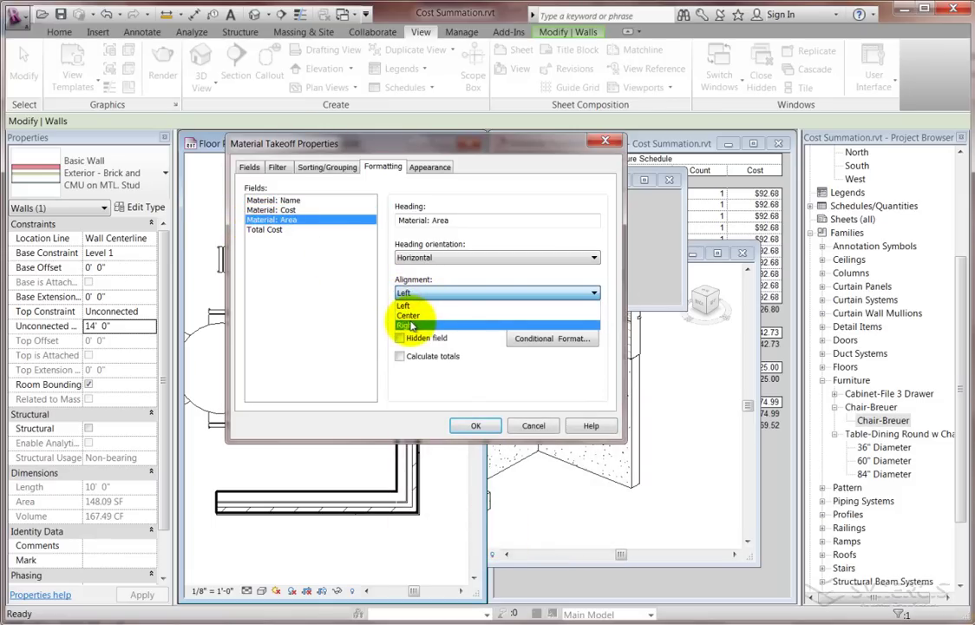
{"action": "left_click", "coordinate": [410, 326]}
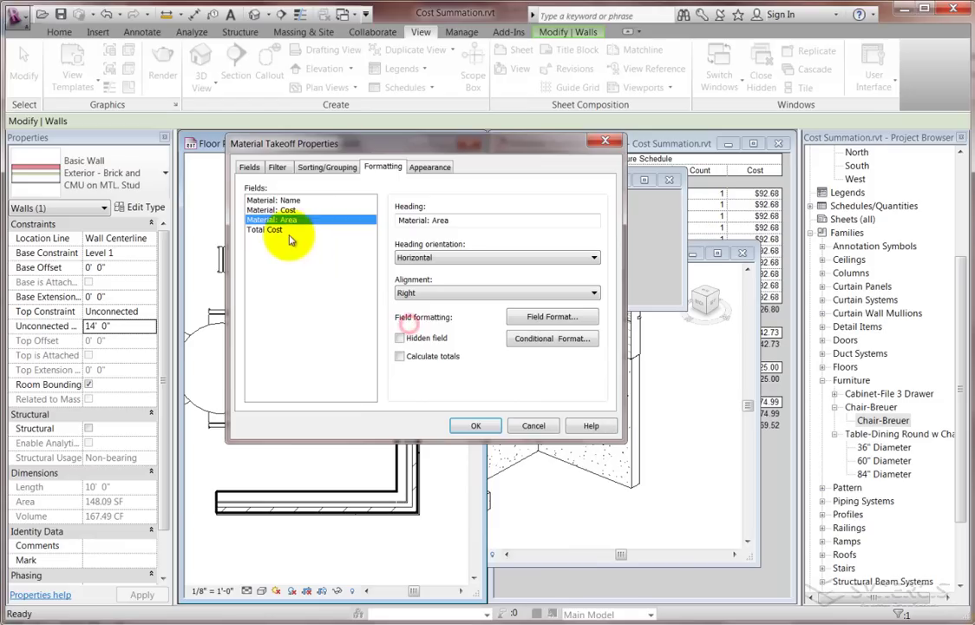
{"action": "left_click", "coordinate": [265, 229]}
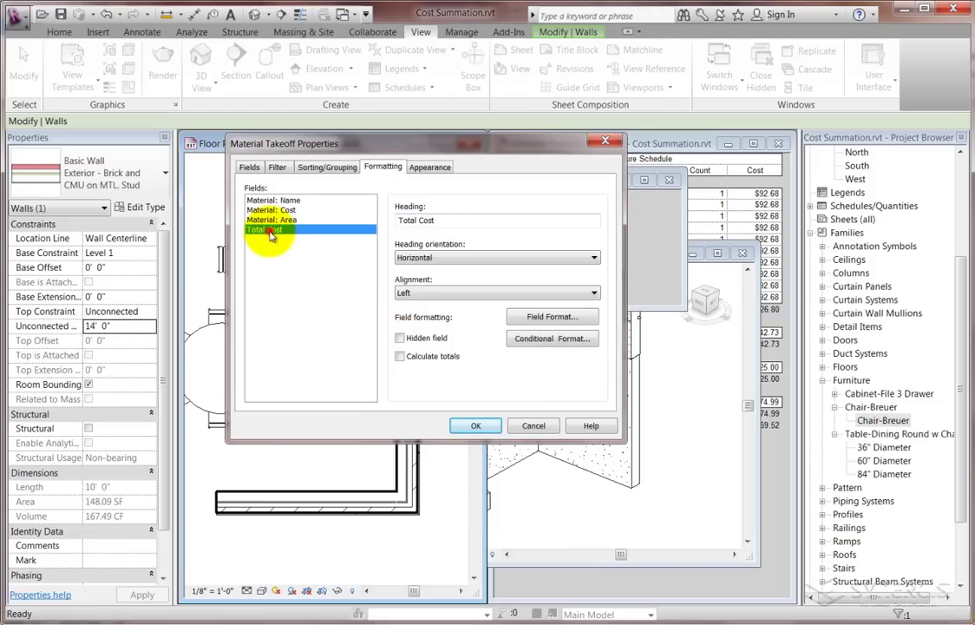
{"action": "left_click", "coordinate": [413, 293]}
{"action": "left_click", "coordinate": [418, 327]}
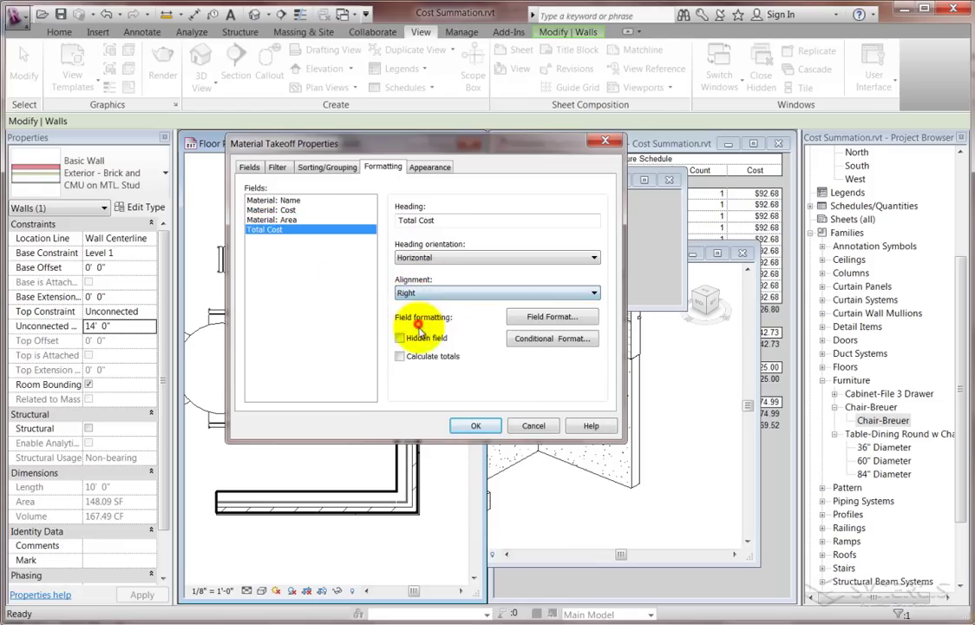
Format Total Cost with a $ unit symbol and turn on Calculate totals.
{"action": "left_click", "coordinate": [554, 317]}
{"action": "left_click", "coordinate": [438, 326]}
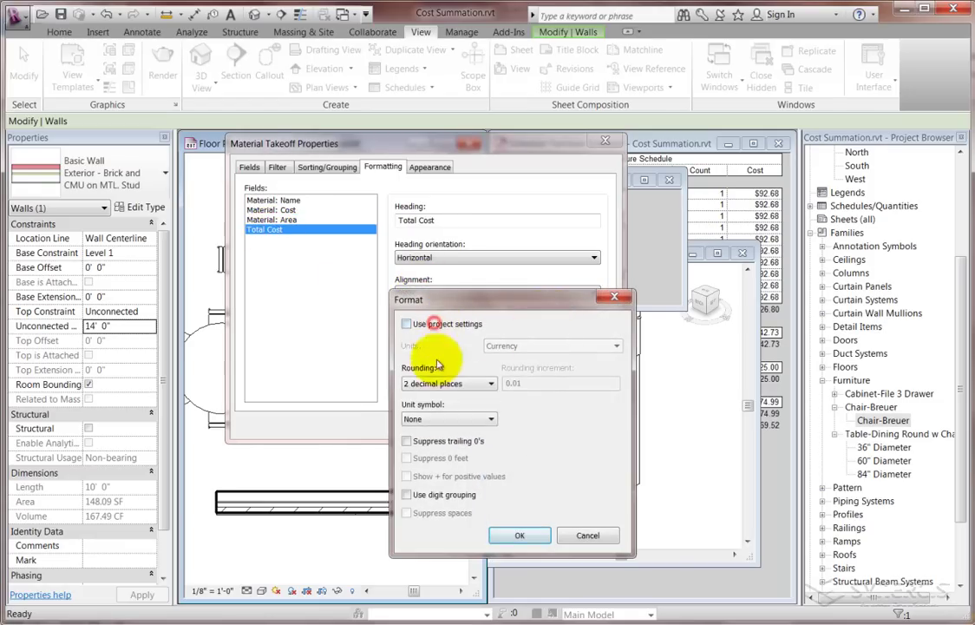
{"action": "left_click", "coordinate": [416, 419]}
{"action": "left_click", "coordinate": [420, 443]}
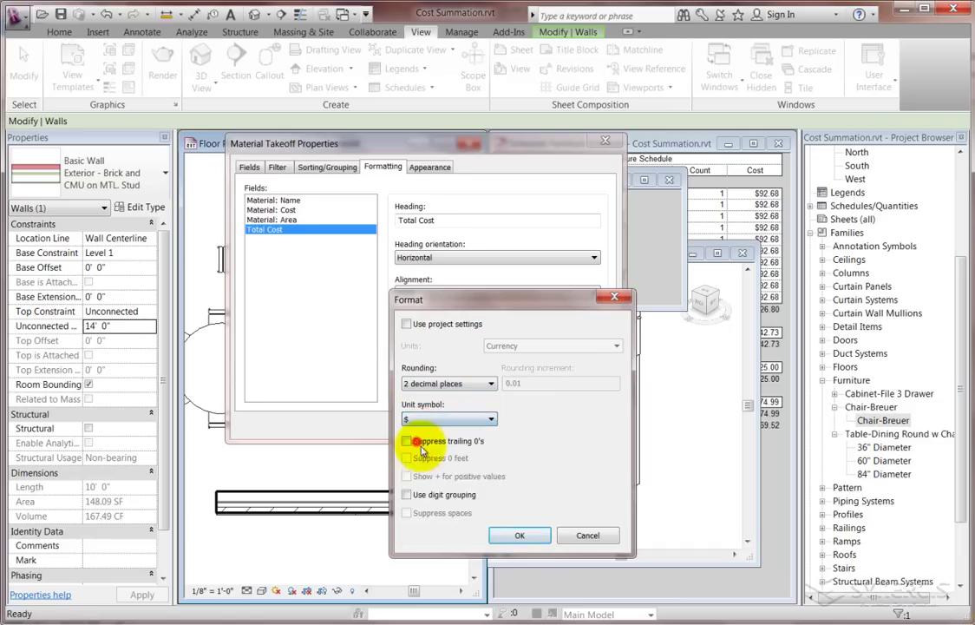
{"action": "left_click", "coordinate": [503, 534]}
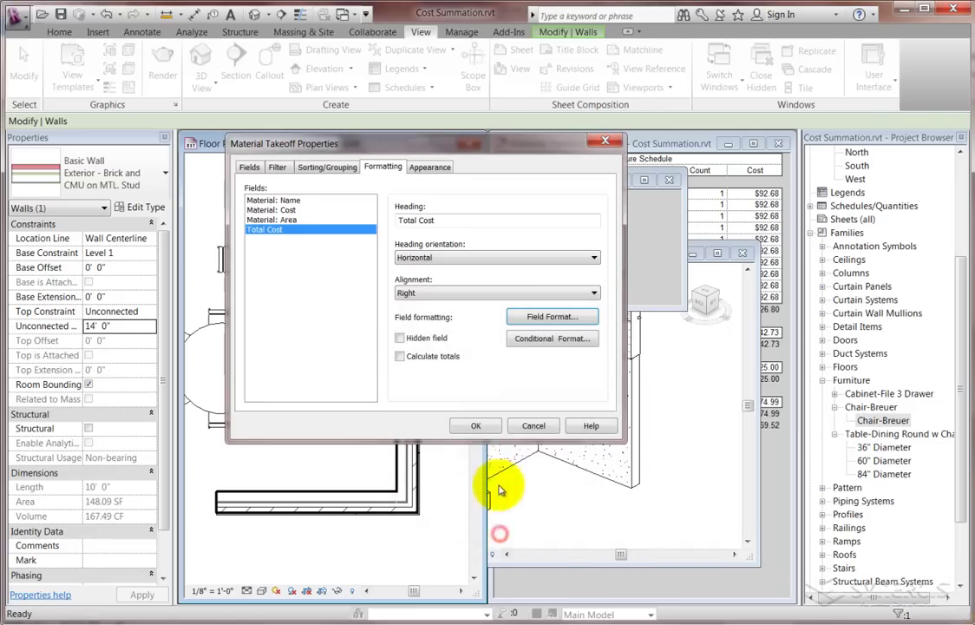
{"action": "left_click", "coordinate": [401, 357]}
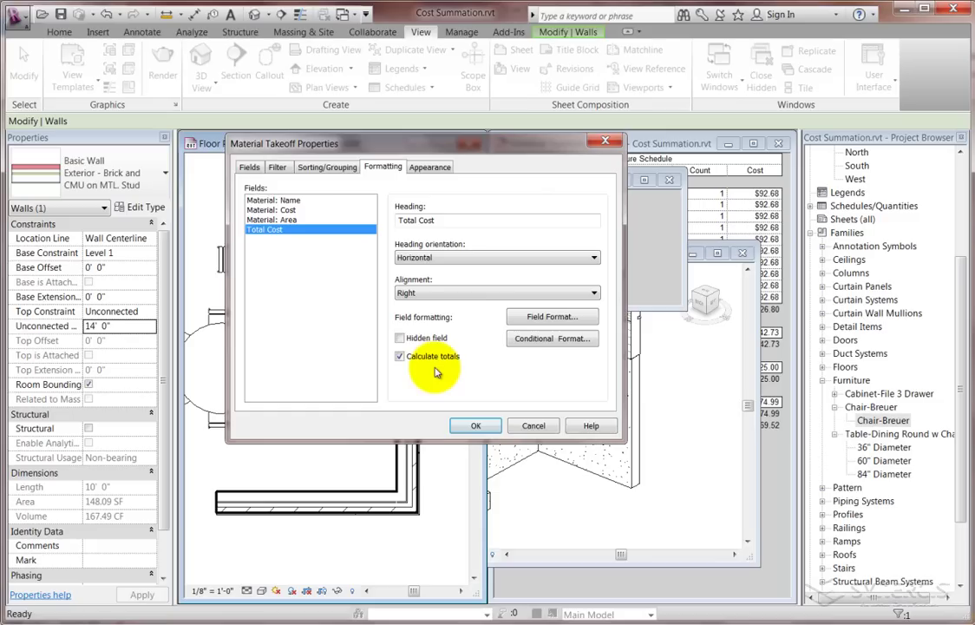
Display the schedule and widen the Material: Area and Material: Cost columns.
{"action": "left_click", "coordinate": [473, 425]}
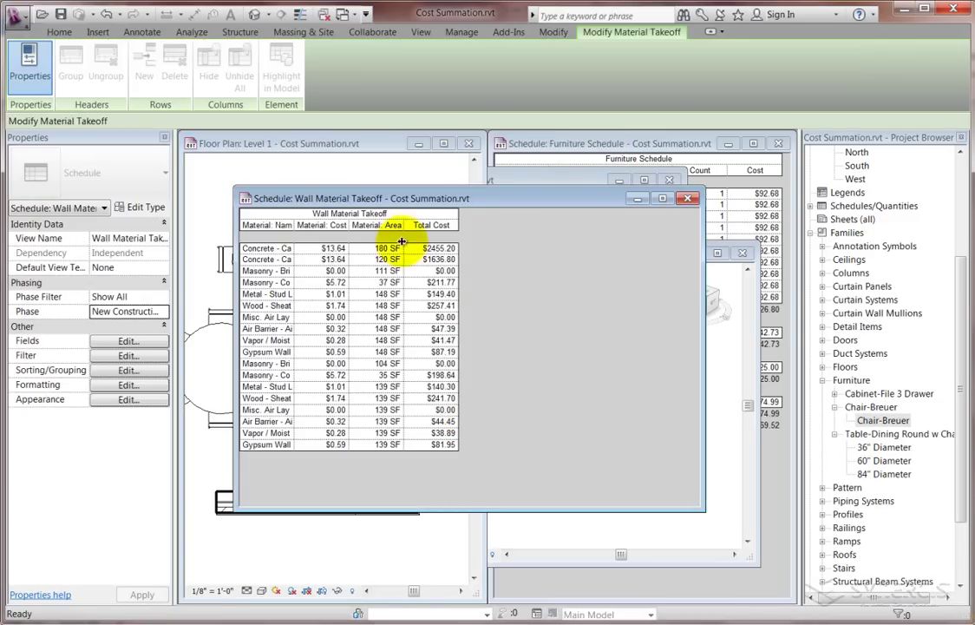
{"action": "left_click_drag", "start_coordinate": [405, 224], "coordinate": [431, 227]}
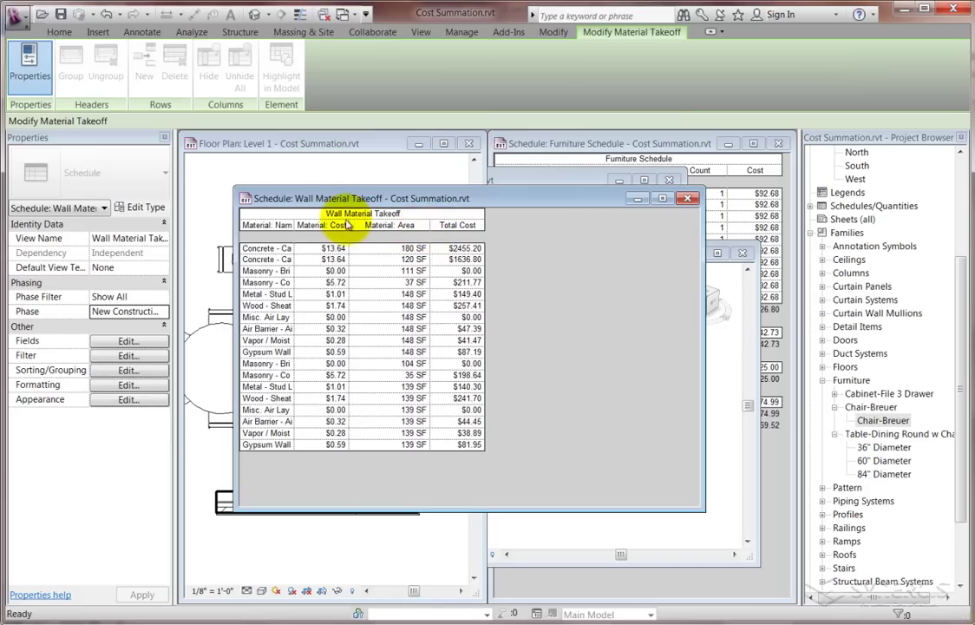
{"action": "left_click_drag", "start_coordinate": [348, 224], "coordinate": [379, 225]}
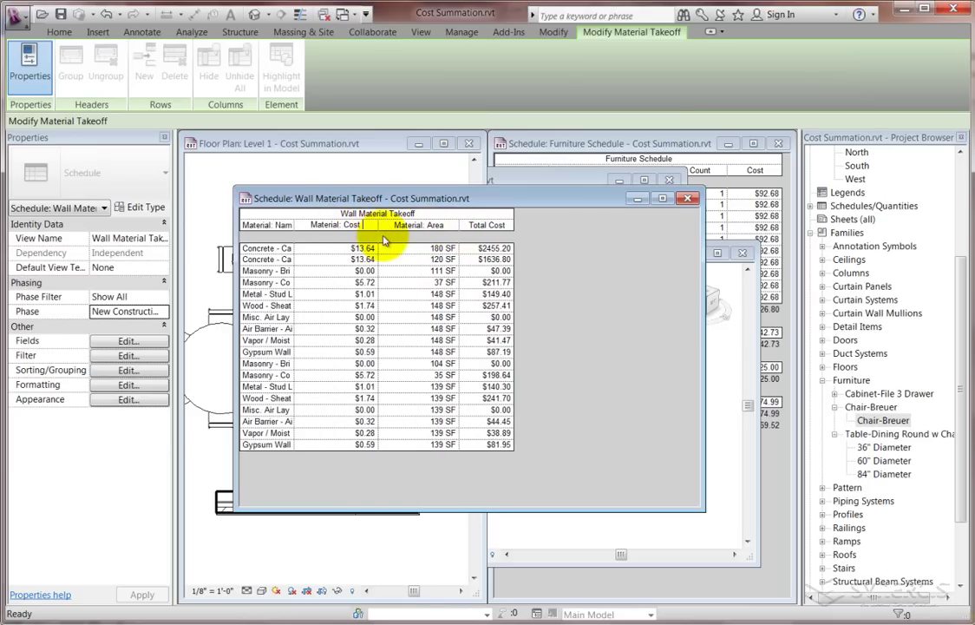
Rename the cost heading to 'Material: Cost / SF' and widen the Material: Name column.
{"action": "type", "text": "/ SF"}
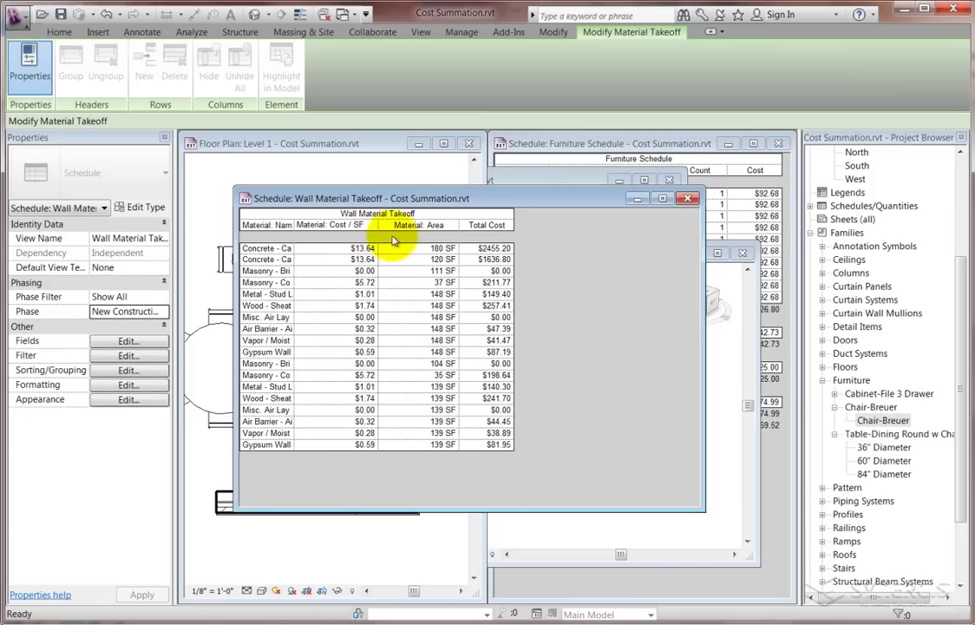
{"action": "left_click", "coordinate": [319, 330]}
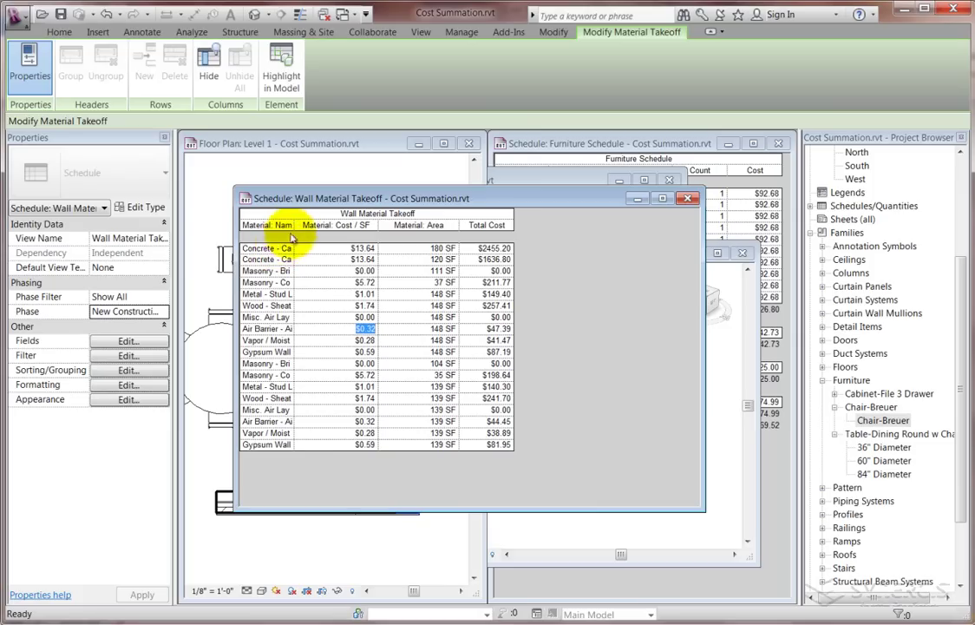
{"action": "left_click_drag", "start_coordinate": [294, 225], "coordinate": [345, 228]}
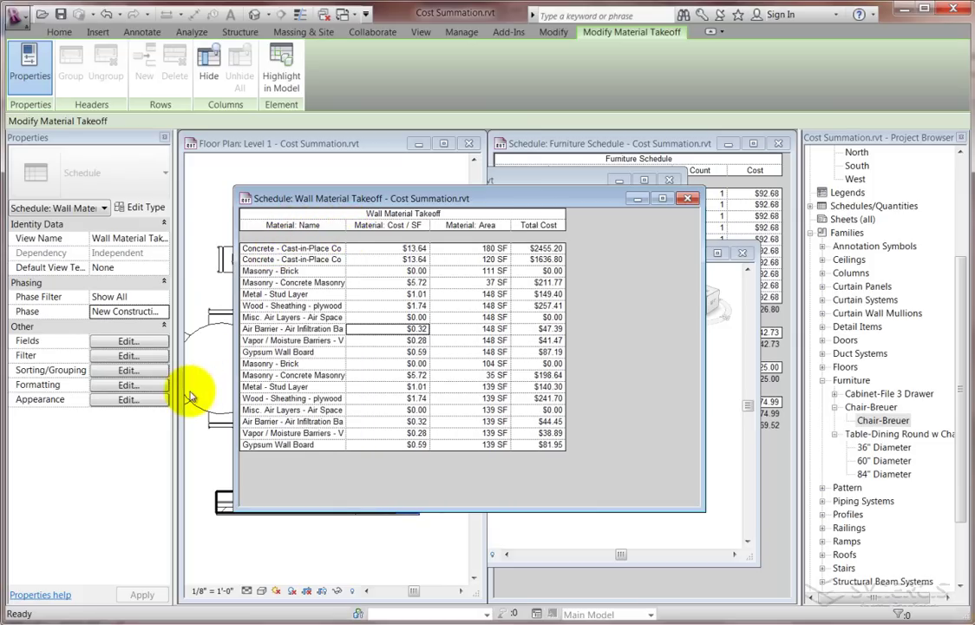
Sort rows by Material: Name ascending and add a grand total row (18 items, $5632.56).
{"action": "left_click", "coordinate": [124, 371]}
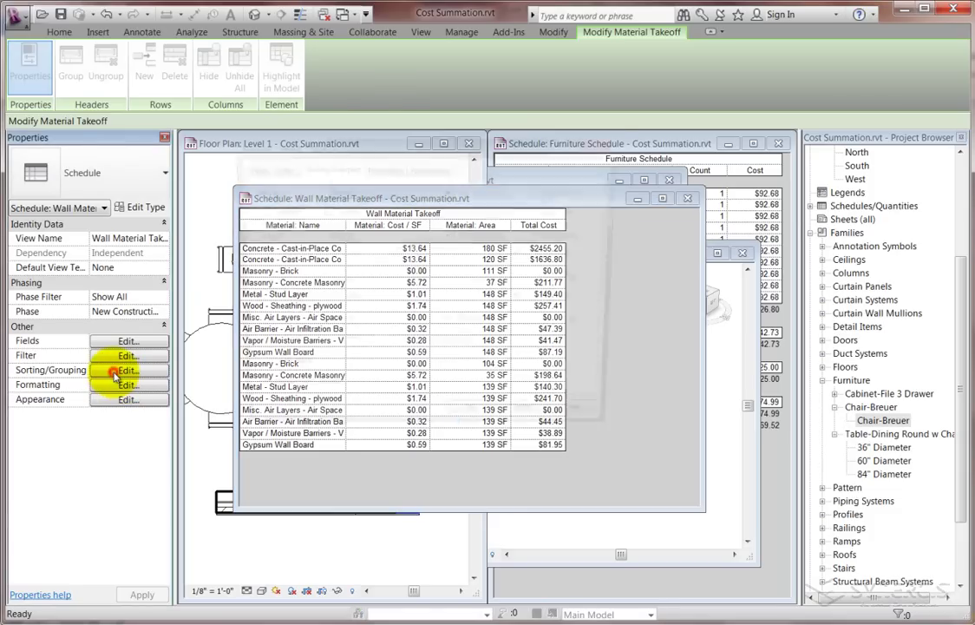
{"action": "left_click", "coordinate": [375, 191]}
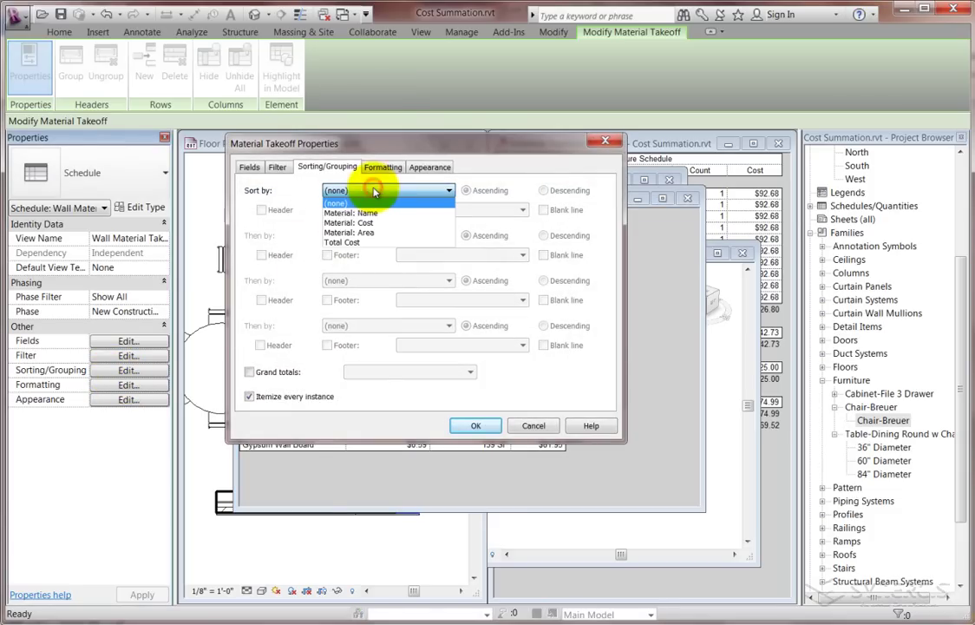
{"action": "left_click", "coordinate": [366, 213]}
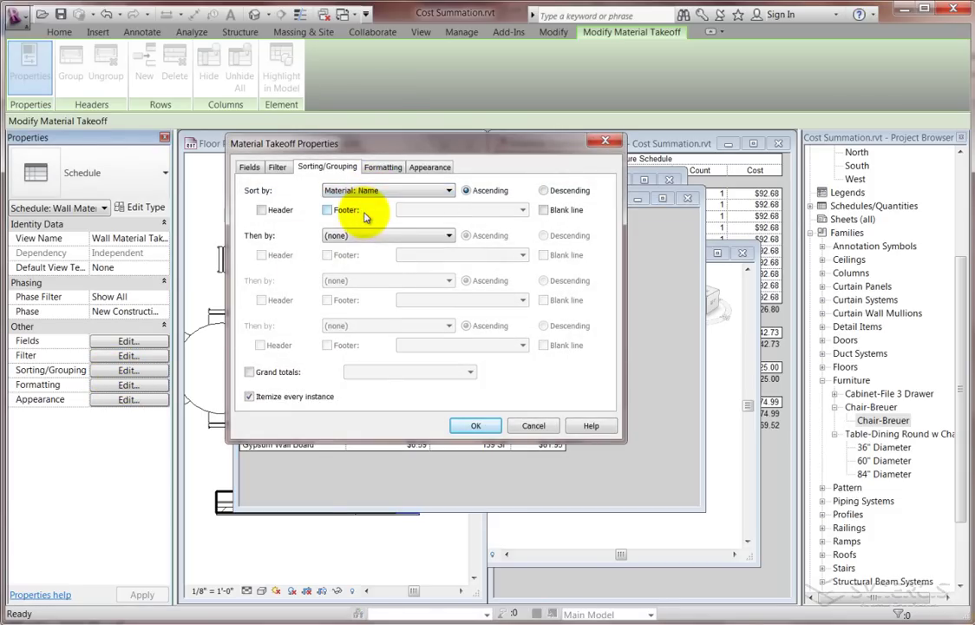
{"action": "left_click", "coordinate": [250, 372]}
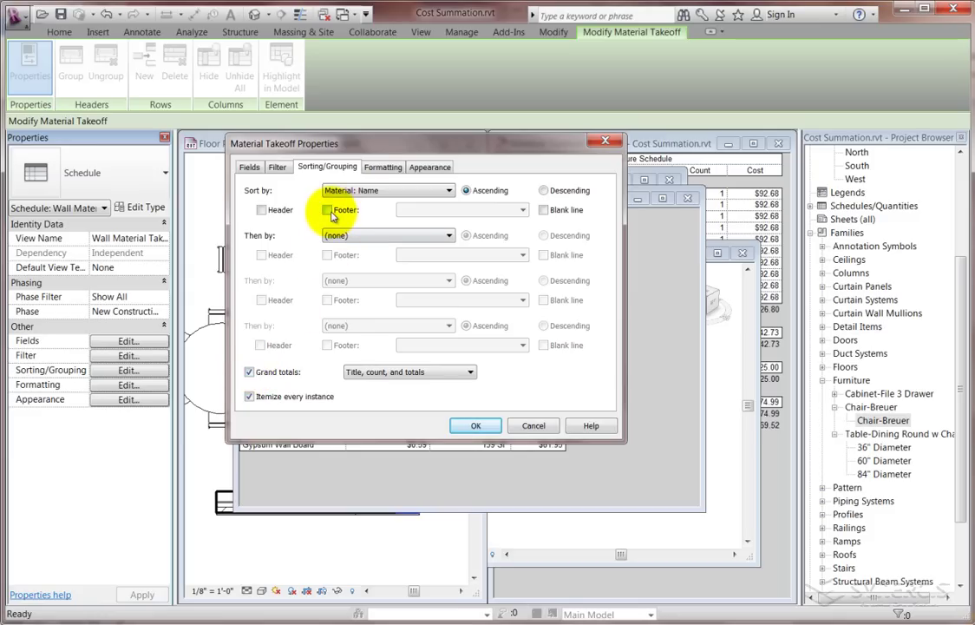
{"action": "left_click", "coordinate": [472, 425]}
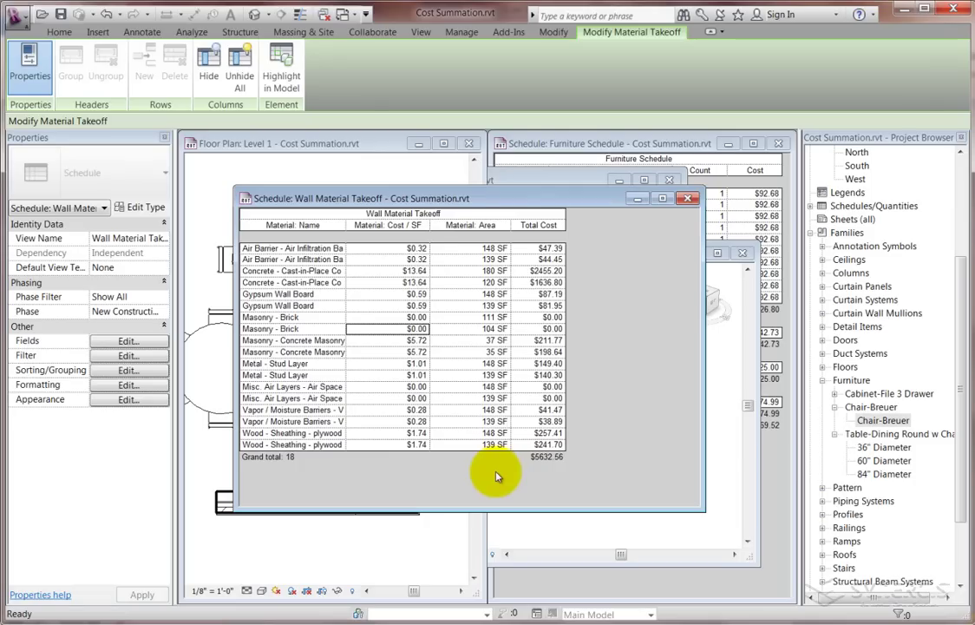
Widen Material: Name so full names show, then move the Multi-Category Material Takeoff ($5619.68) forward to compare.
{"action": "left_click", "coordinate": [305, 272]}
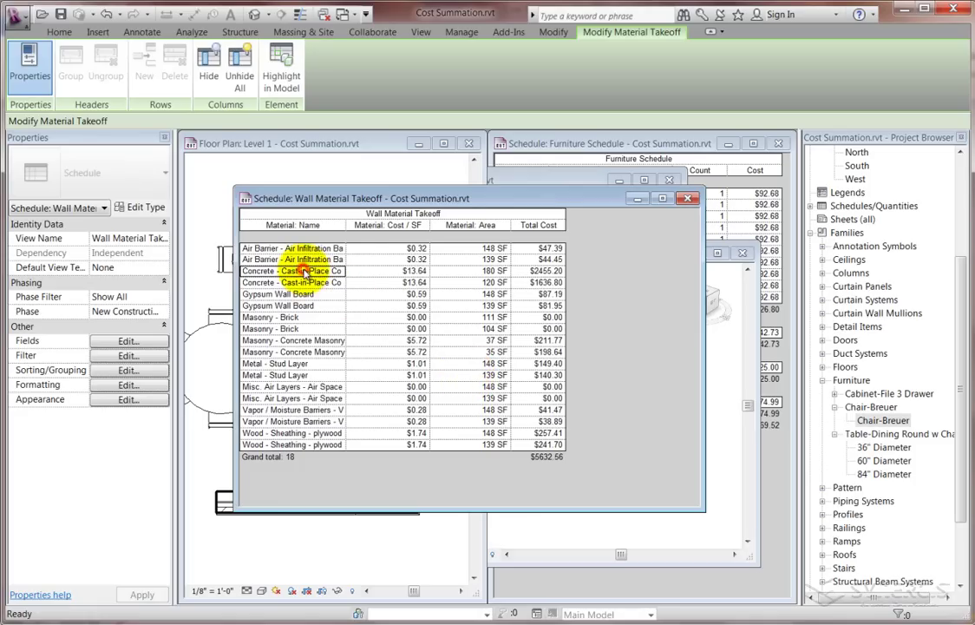
{"action": "left_click_drag", "start_coordinate": [346, 225], "coordinate": [373, 226]}
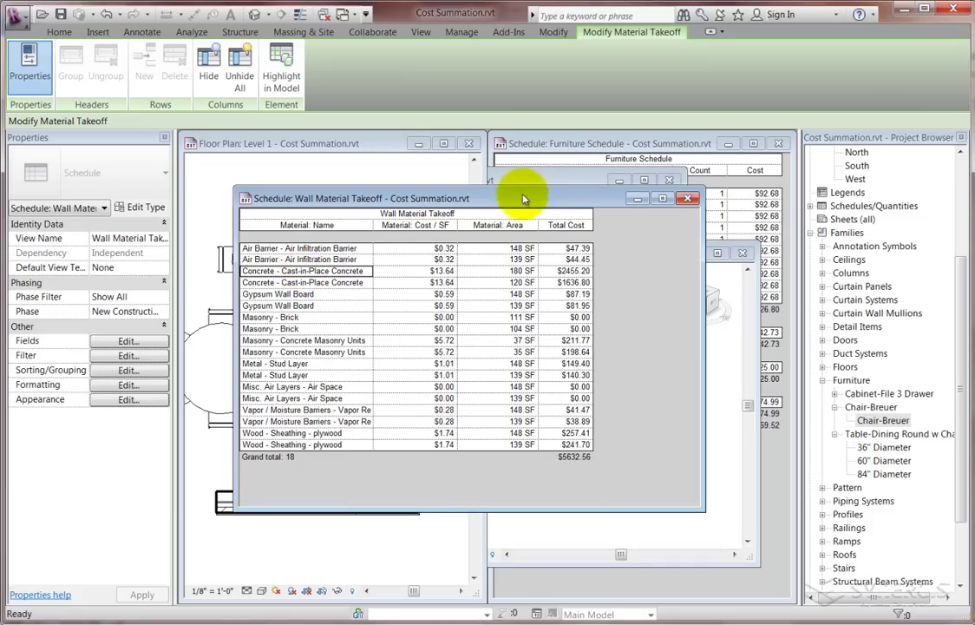
{"action": "left_click", "coordinate": [560, 178]}
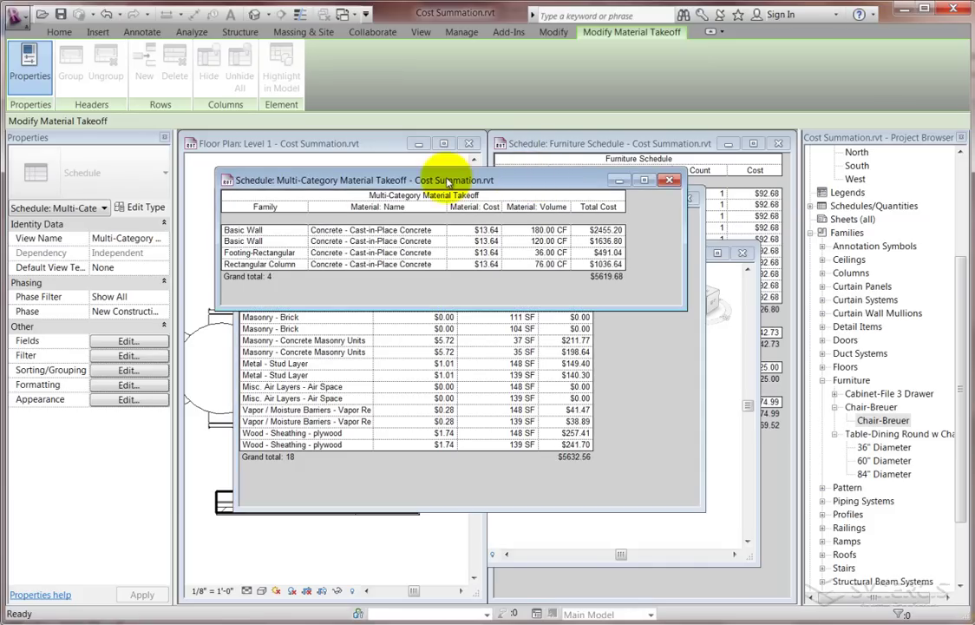
{"action": "left_click_drag", "start_coordinate": [446, 180], "coordinate": [466, 301]}
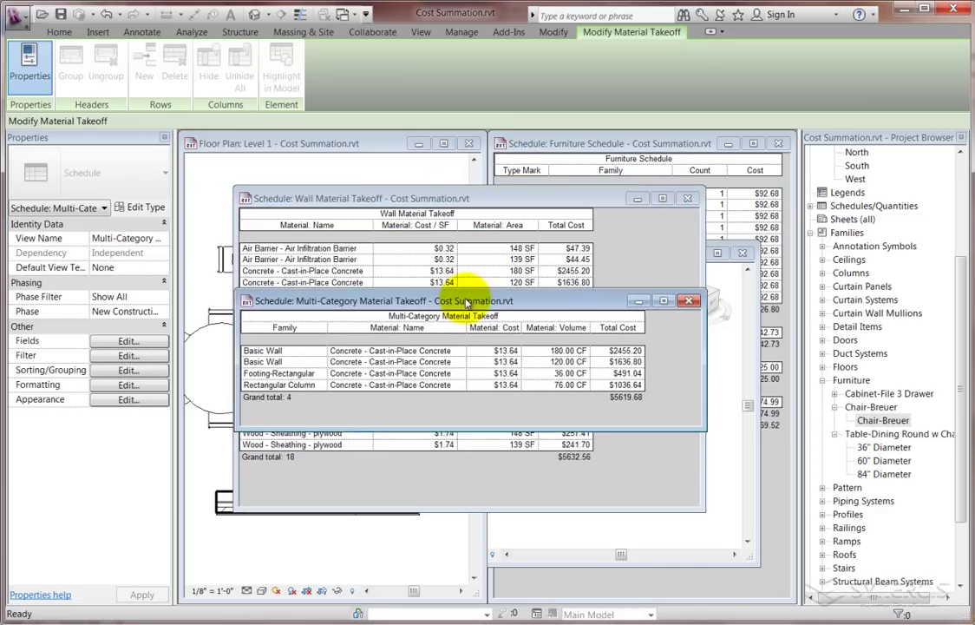
{"action": "left_click", "coordinate": [298, 363]}
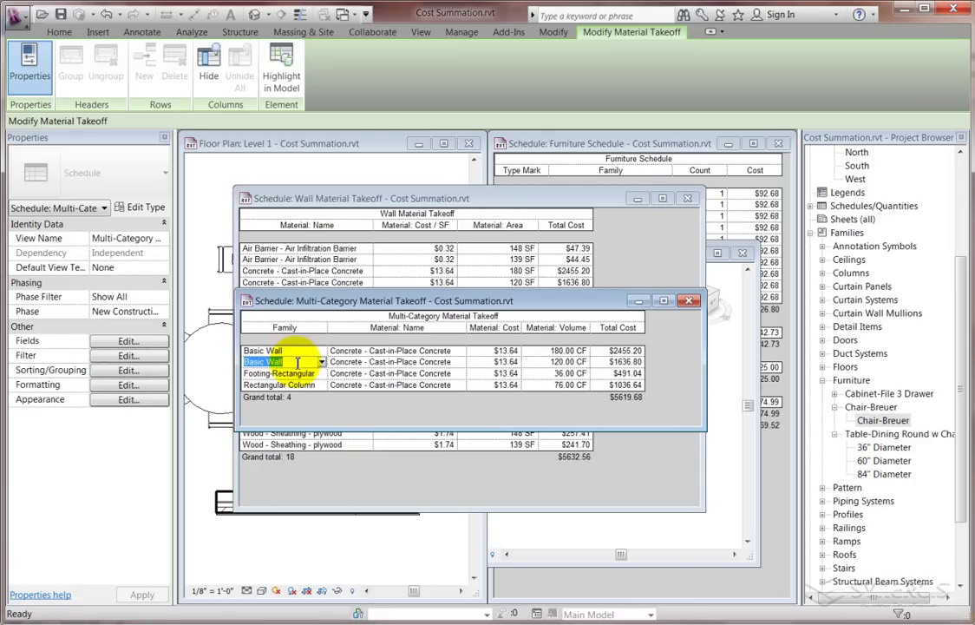
Filter the Wall Material Takeoff to Material: Name does not contain 'Cast-in', leaving 16 rows.
{"action": "left_click", "coordinate": [337, 200]}
{"action": "left_click", "coordinate": [130, 355]}
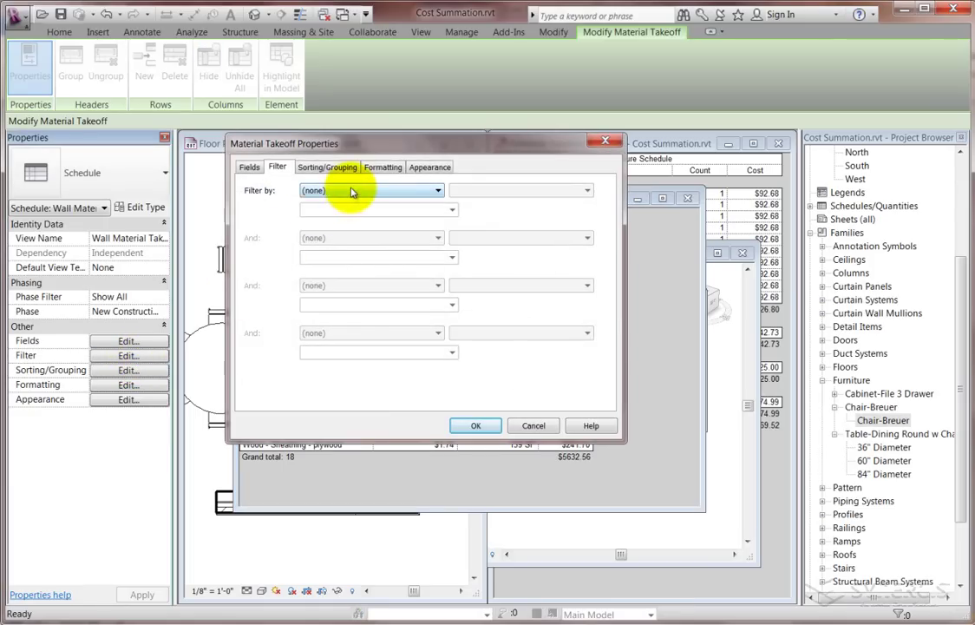
{"action": "left_click", "coordinate": [350, 190]}
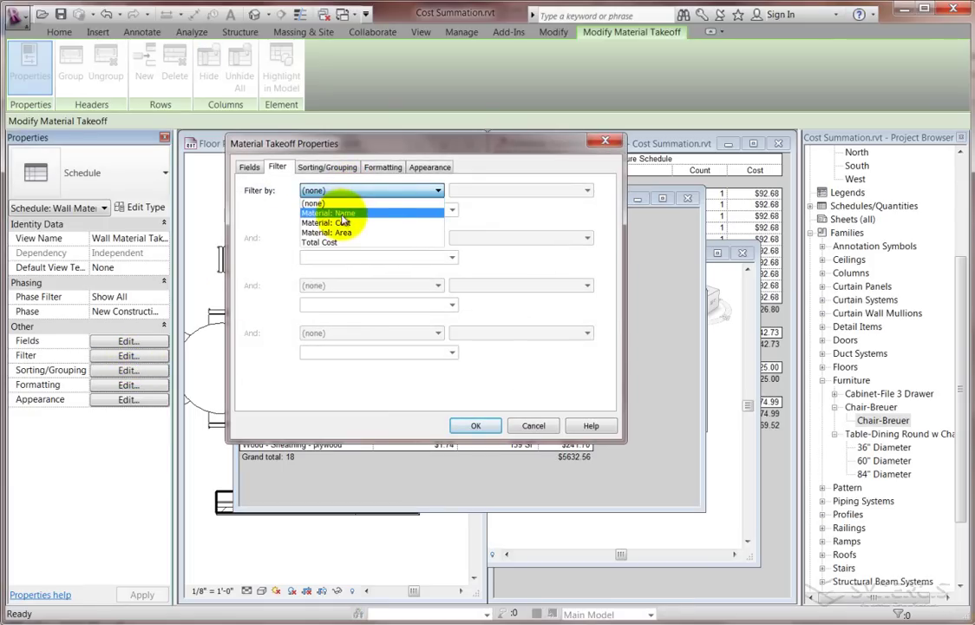
{"action": "left_click", "coordinate": [343, 214]}
{"action": "left_click", "coordinate": [493, 191]}
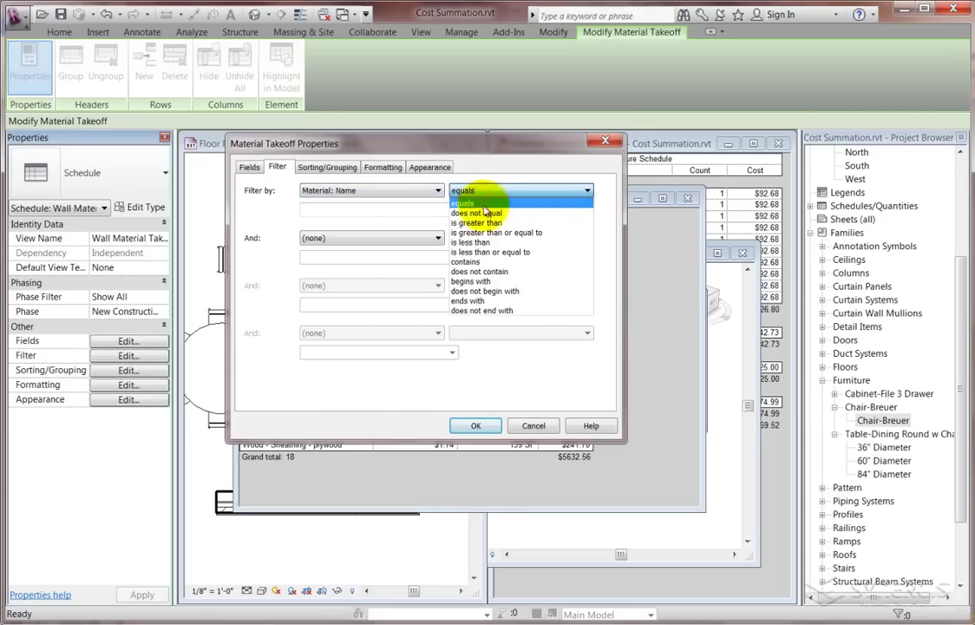
{"action": "left_click", "coordinate": [481, 272]}
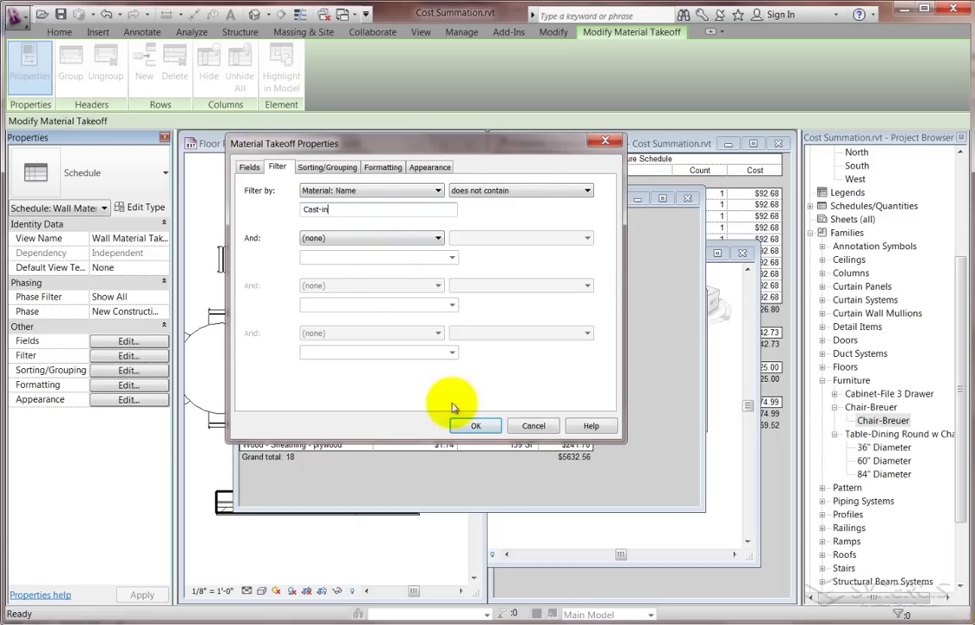
{"action": "left_click", "coordinate": [474, 425]}
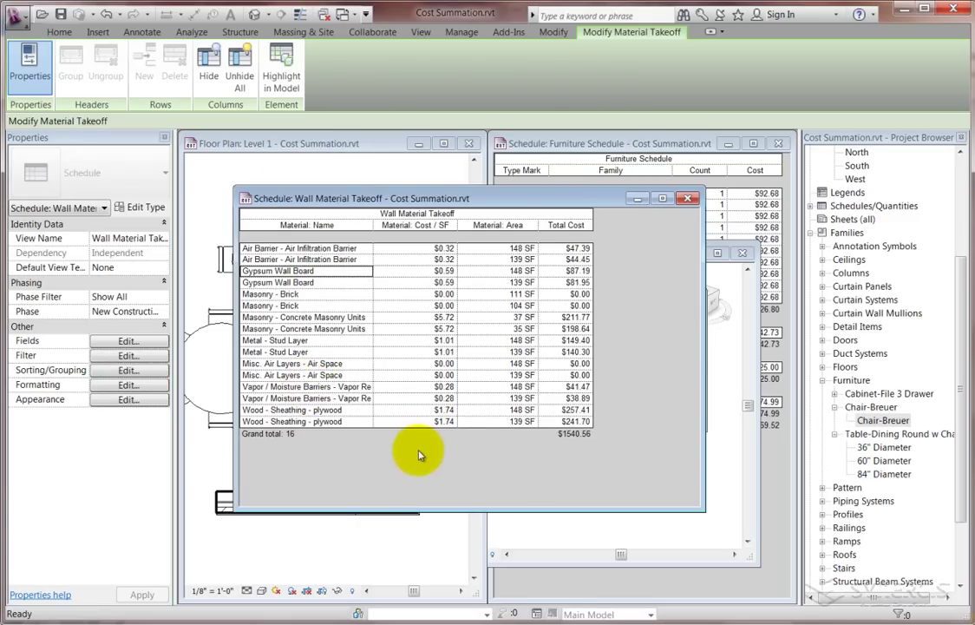
{"action": "left_click", "coordinate": [439, 295]}
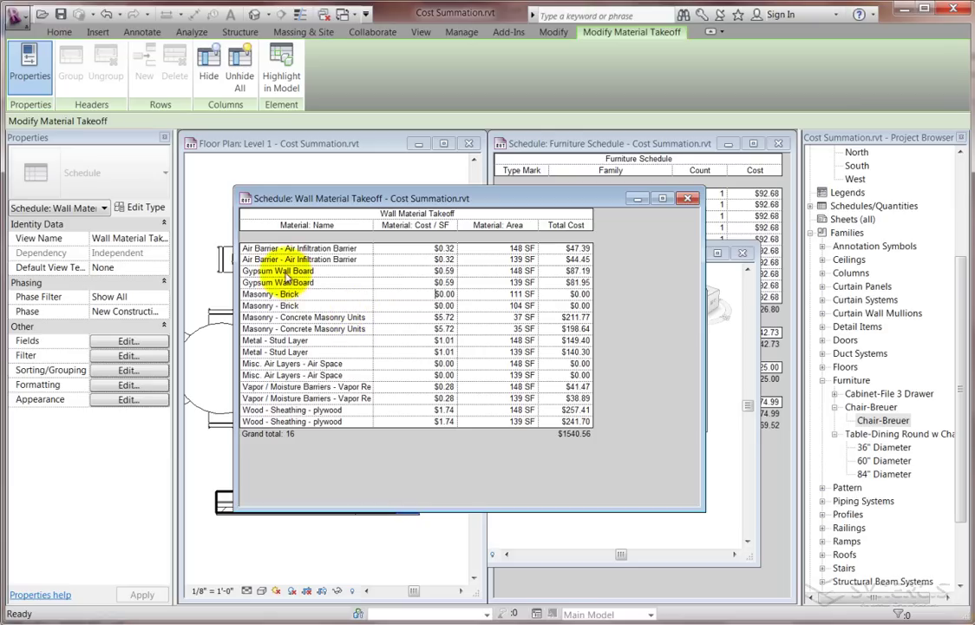
Open the brick exterior wall type's structure and the brick finish layer's material.
{"action": "left_click", "coordinate": [299, 145]}
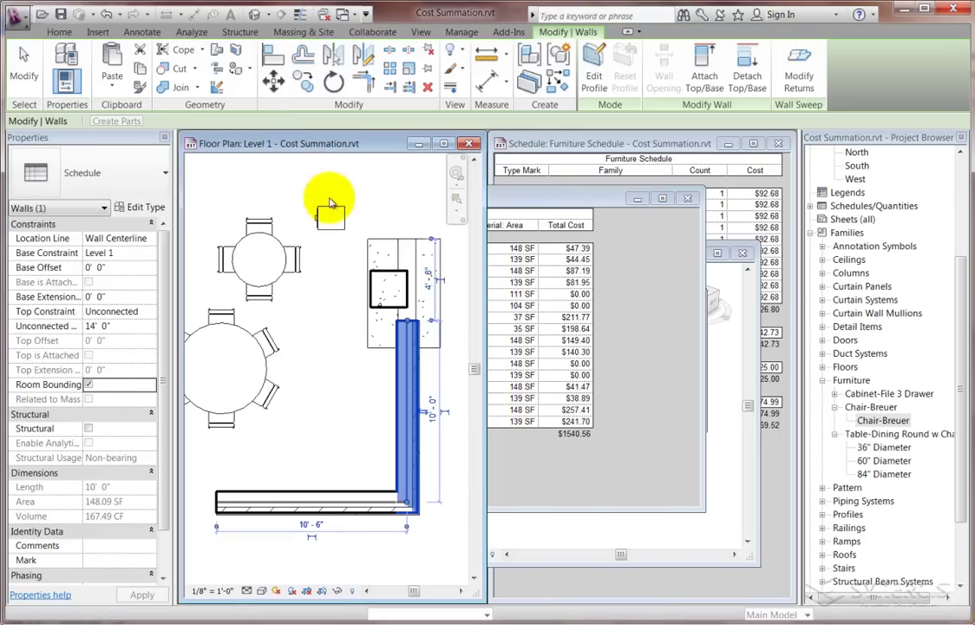
{"action": "left_click", "coordinate": [138, 208]}
{"action": "left_click", "coordinate": [428, 271]}
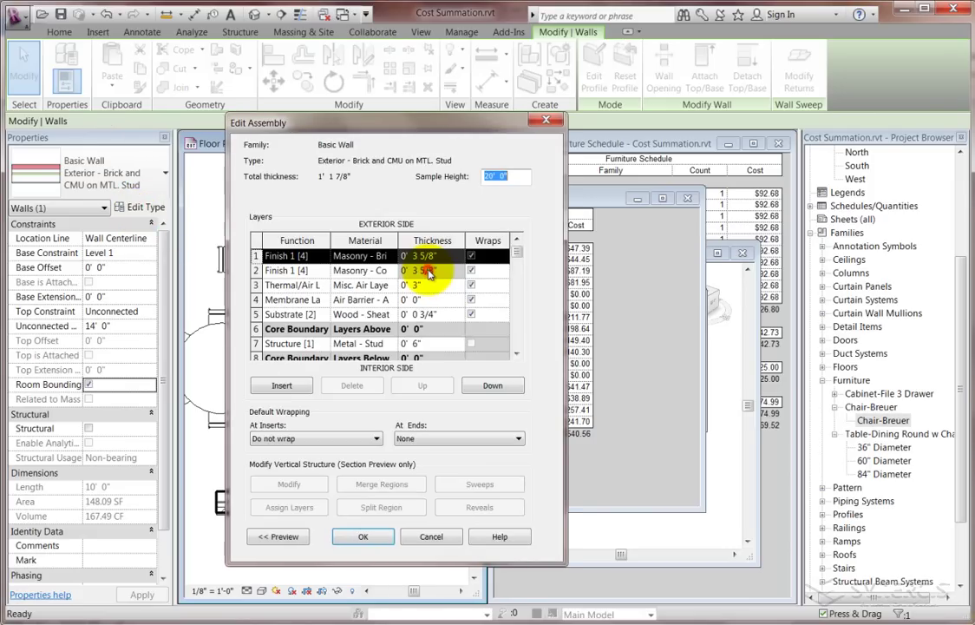
{"action": "left_click", "coordinate": [378, 257]}
{"action": "left_click", "coordinate": [393, 257]}
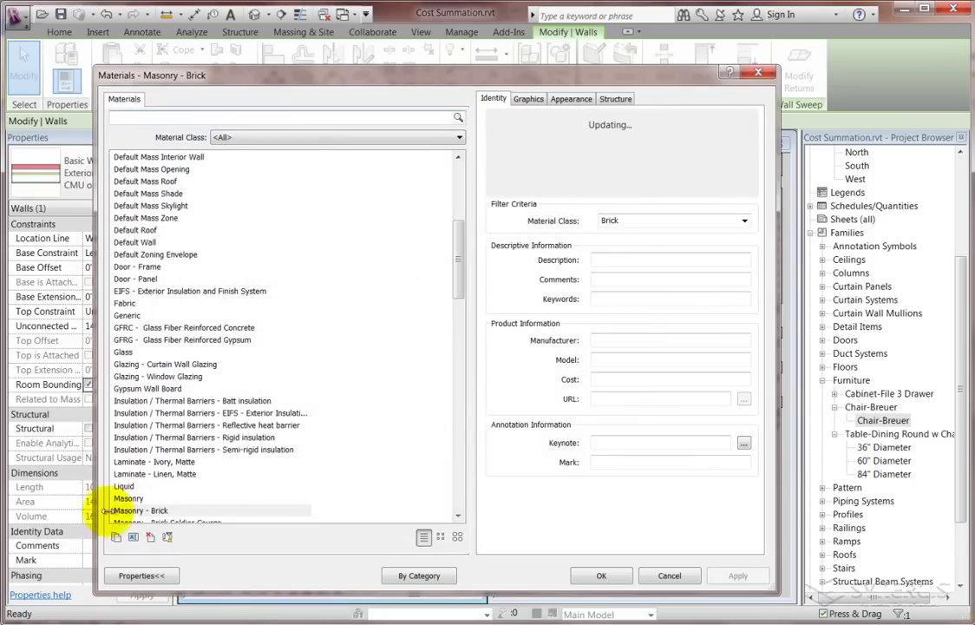
Set the Masonry - Brick cost to 11.08 and return to the Wall Material Takeoff.
{"action": "left_click", "coordinate": [147, 511]}
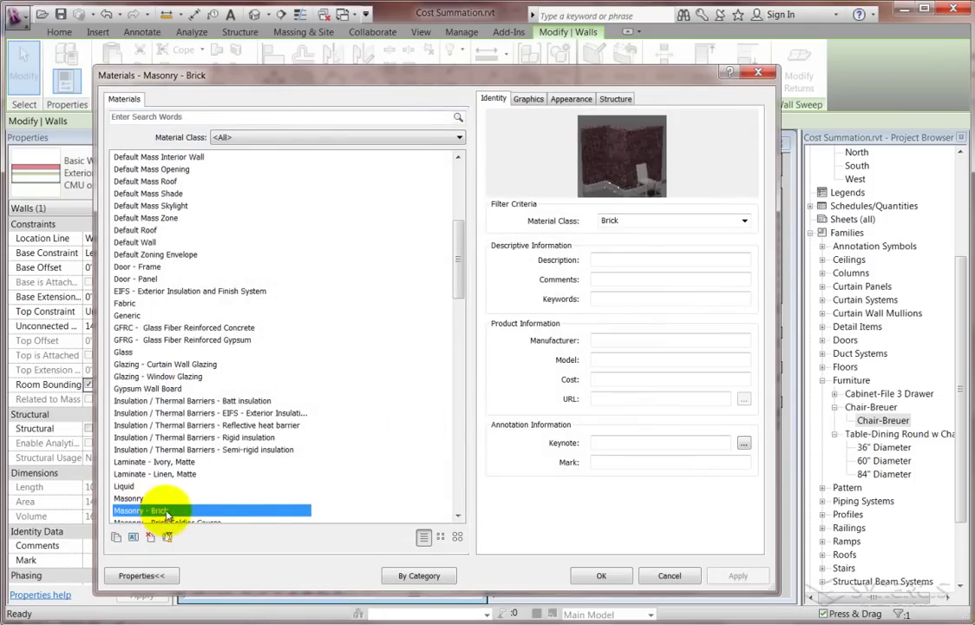
{"action": "left_click", "coordinate": [632, 379]}
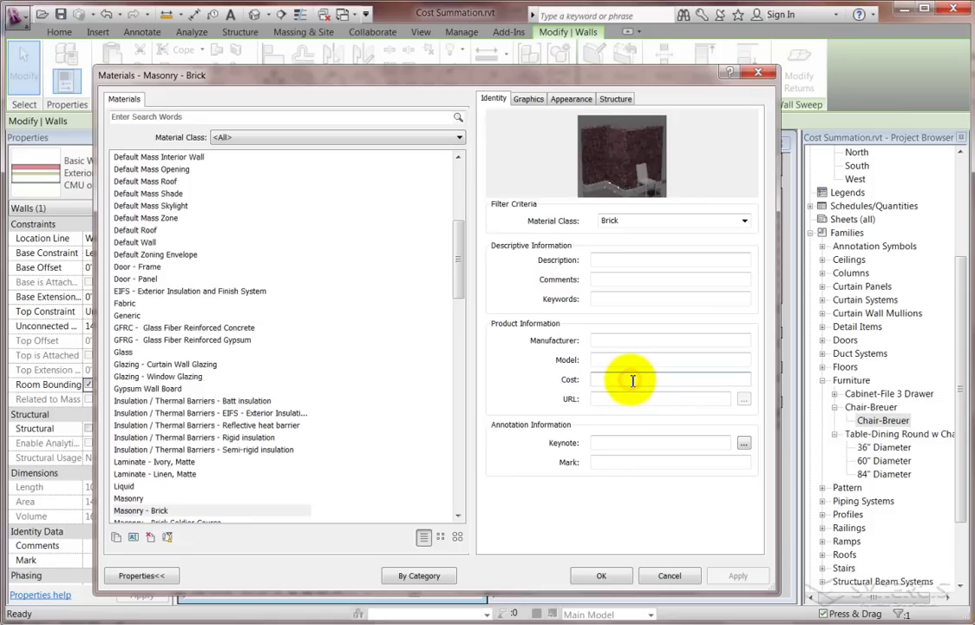
{"action": "type", "text": "11.08"}
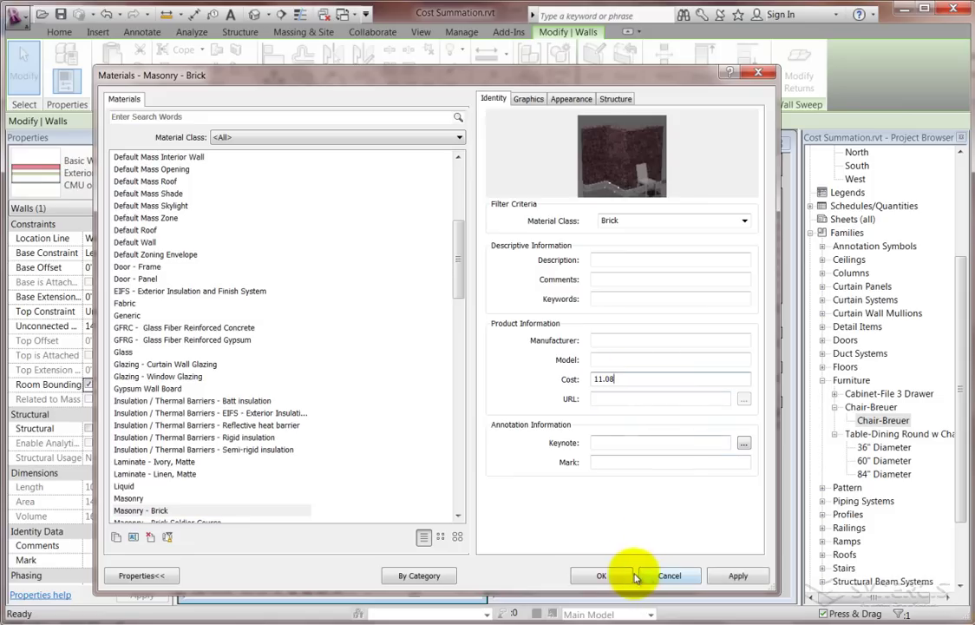
{"action": "left_click", "coordinate": [600, 576]}
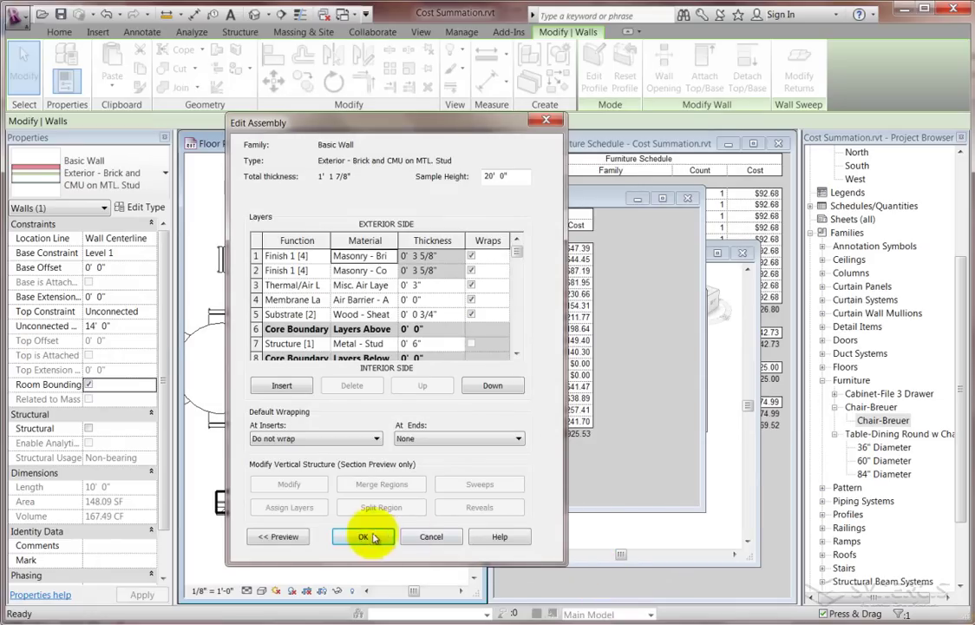
{"action": "left_click", "coordinate": [361, 538]}
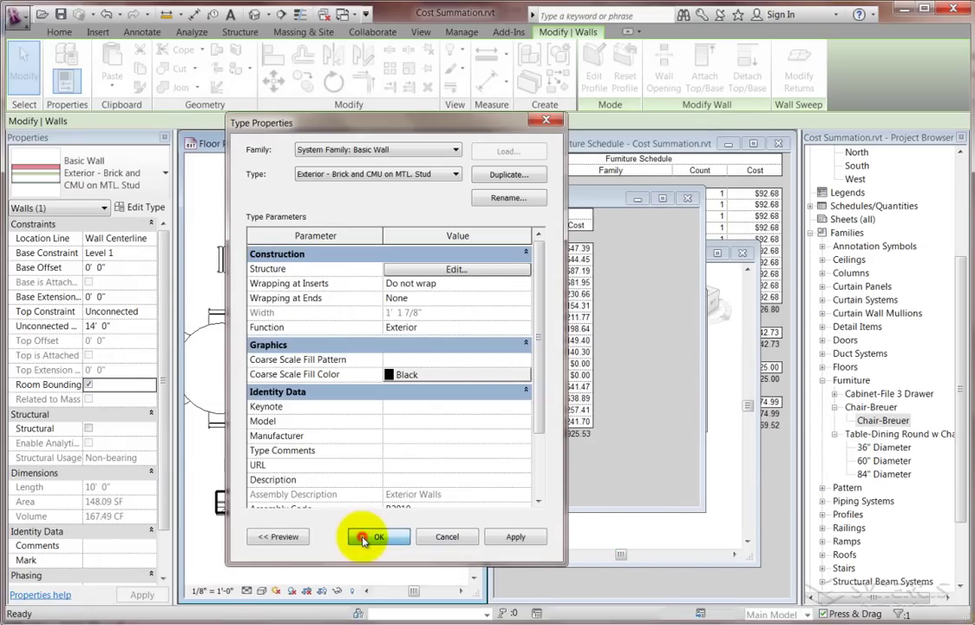
{"action": "left_click", "coordinate": [373, 537]}
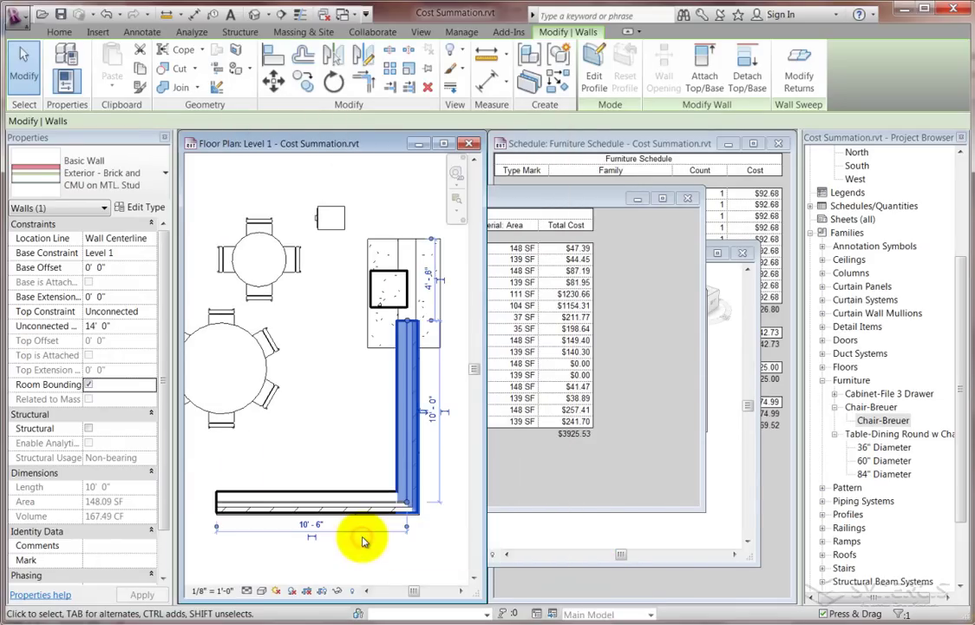
{"action": "left_click", "coordinate": [605, 199]}
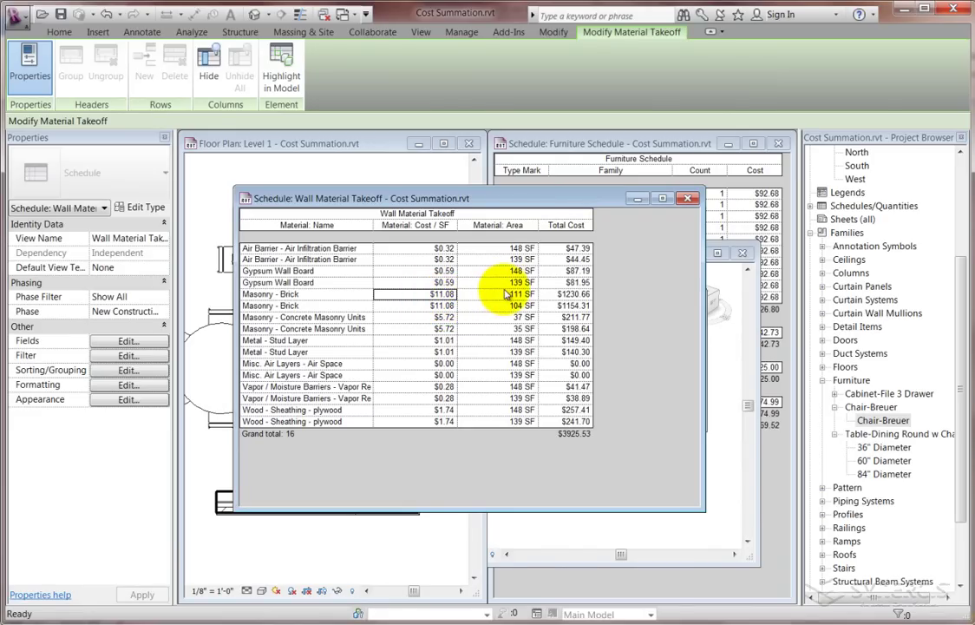
Tile the 3D view, Level 1 plan and three schedules with WT, enlarging the 3D view.
{"action": "left_click", "coordinate": [370, 145]}
{"action": "key", "text": "w"}
{"action": "key", "text": "t"}
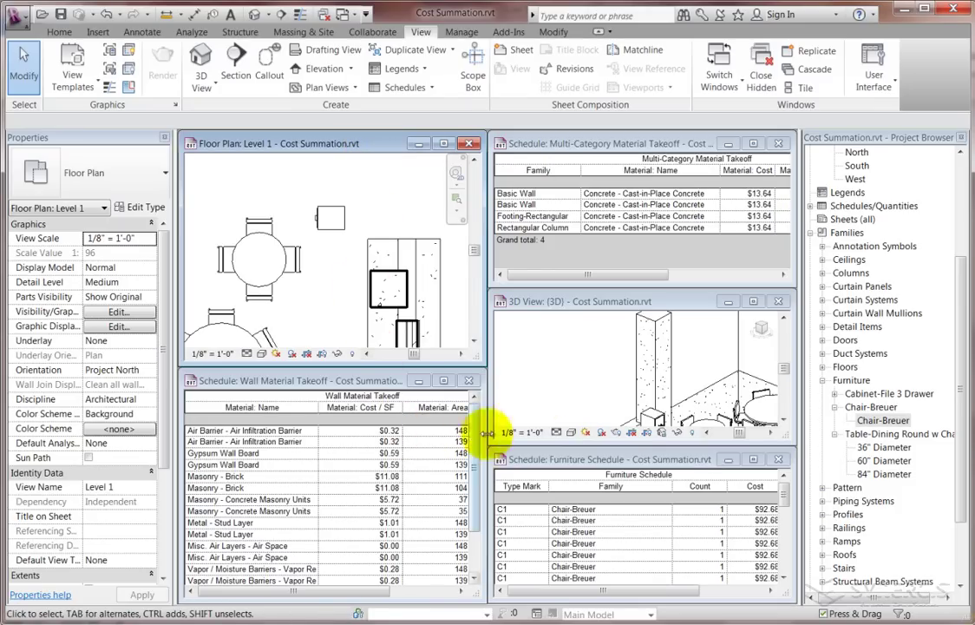
{"action": "left_click_drag", "start_coordinate": [587, 289], "coordinate": [583, 239]}
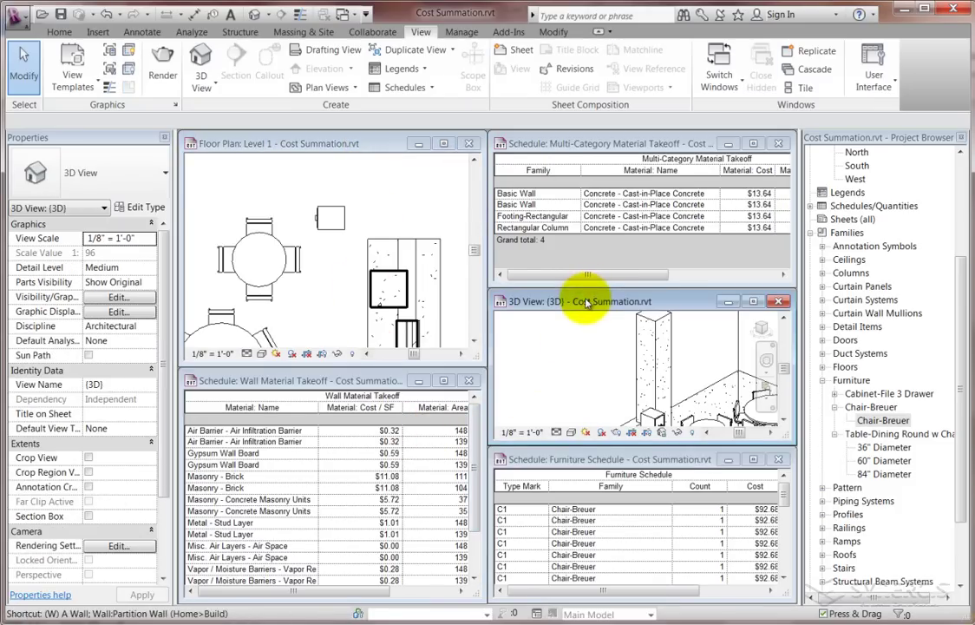
{"action": "key", "text": "w"}
{"action": "key", "text": "t"}
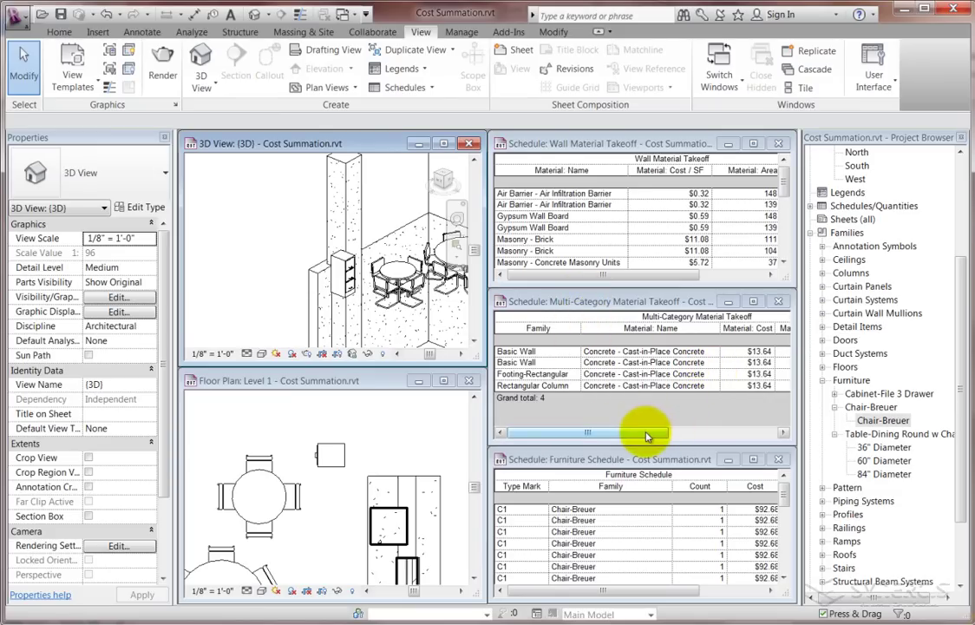
{"action": "left_click_drag", "start_coordinate": [647, 436], "coordinate": [616, 442]}
{"action": "mouse_move", "coordinate": [642, 274]}
{"action": "left_mouse_down"}
{"action": "mouse_move", "coordinate": [702, 279]}
{"action": "mouse_move", "coordinate": [631, 278]}
{"action": "left_mouse_up"}
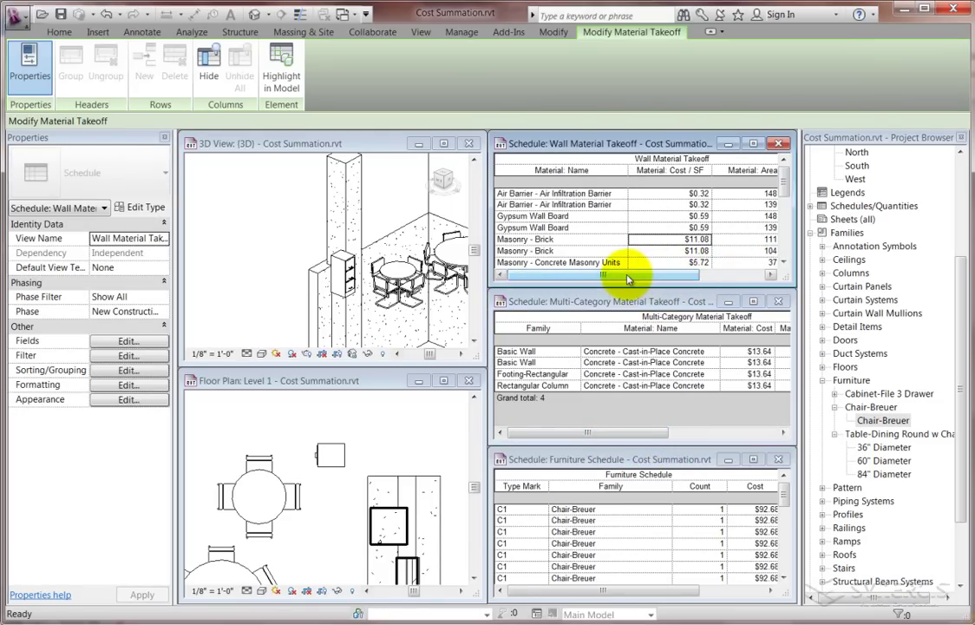